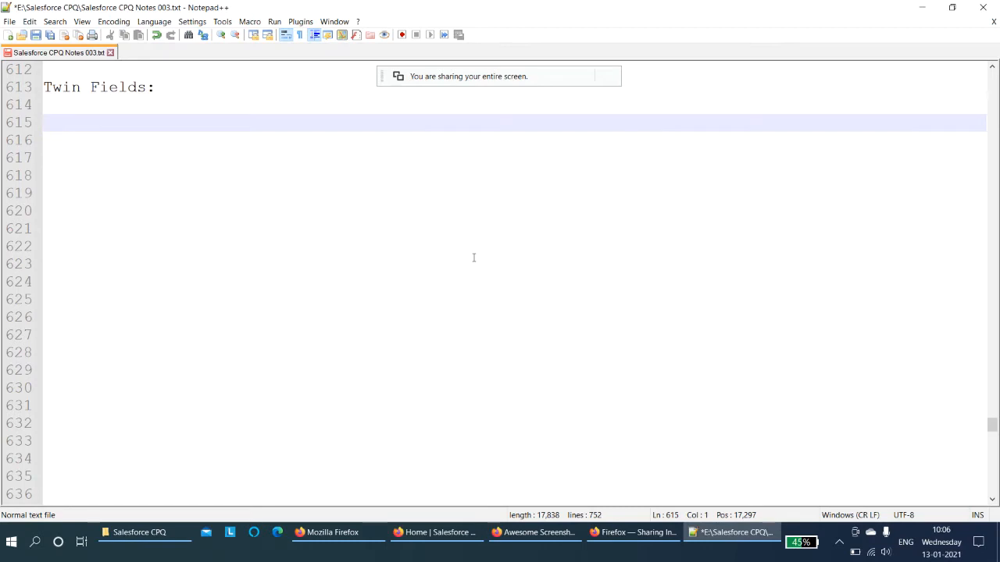
- Under the "Twin Fields:" heading, type "It is a cpq feature that lets you create, for certain objects, two fields that are of the same name,"
{"action": "type", "text": "It is a c"}
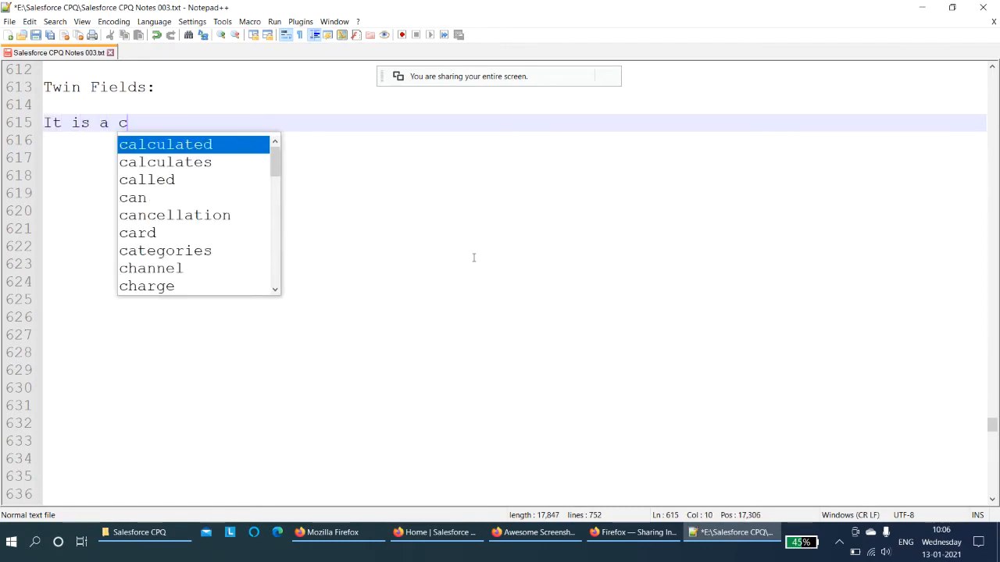
{"action": "type", "text": "pq featu"}
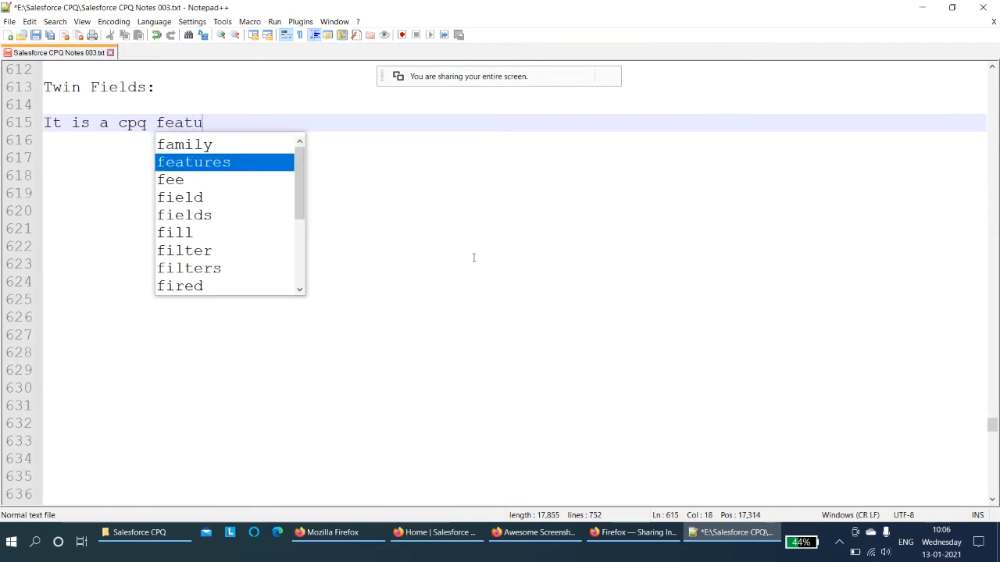
{"action": "type", "text": "re tha"}
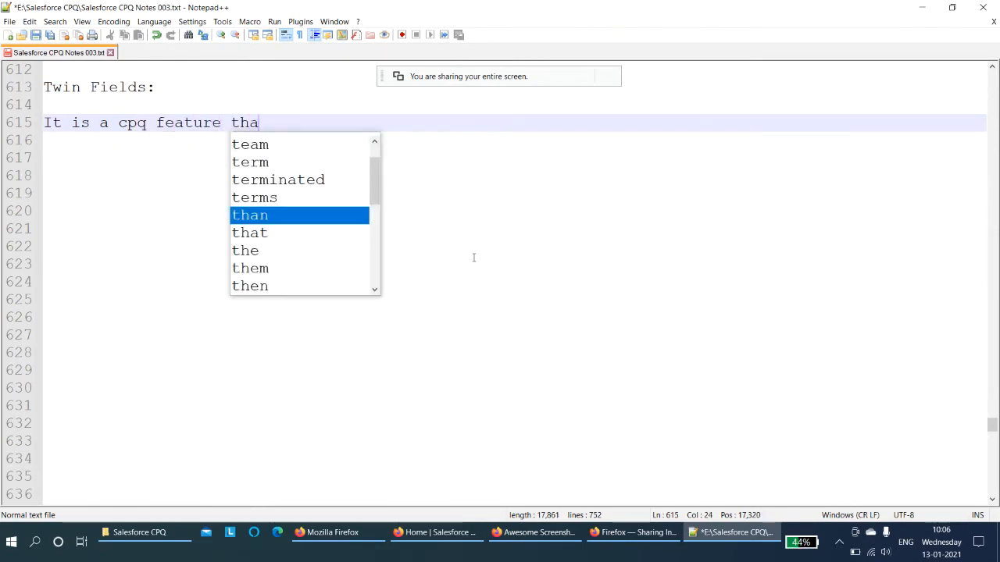
{"action": "type", "text": "t lets "}
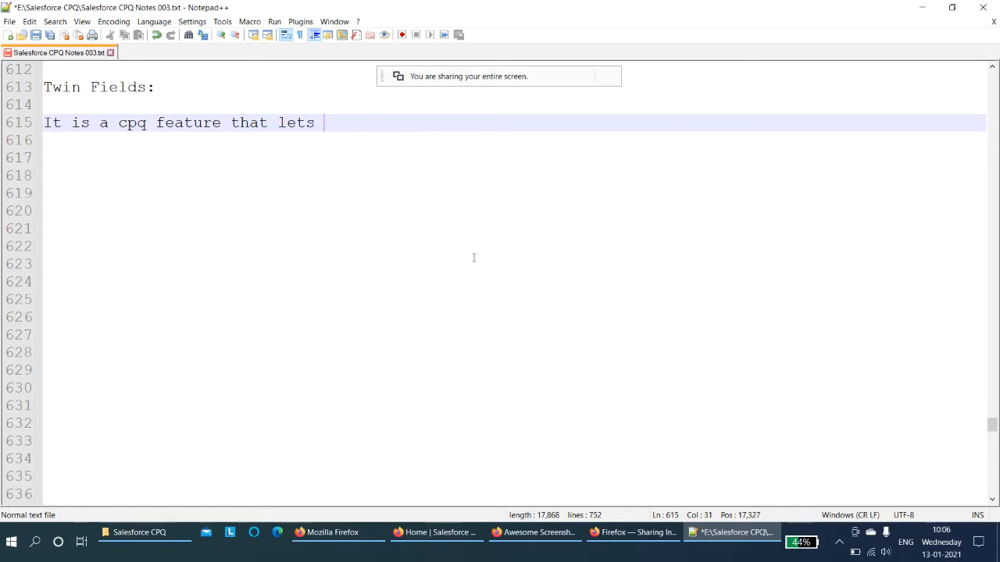
{"action": "type", "text": "you create"}
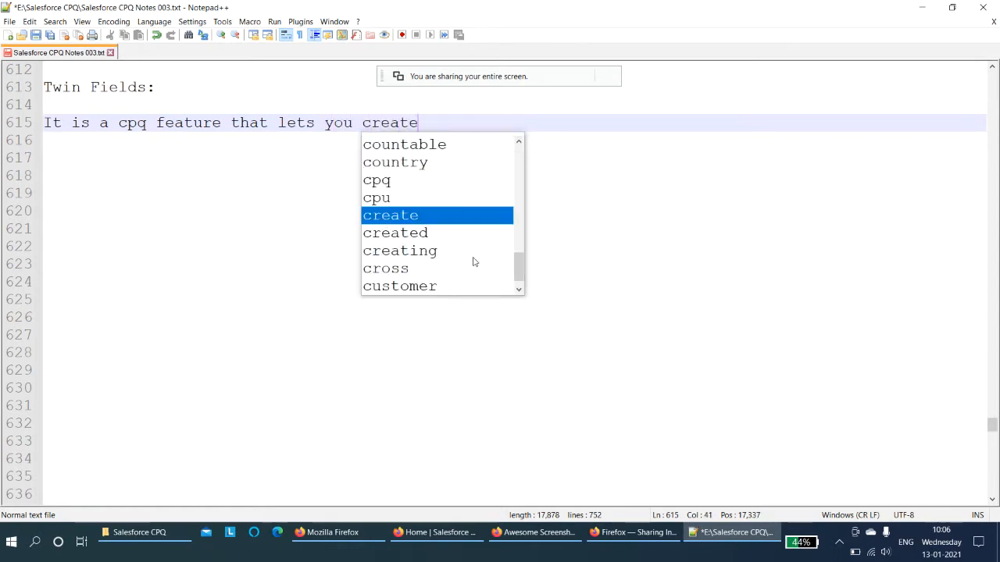
{"action": "type", "text": ", for certain"}
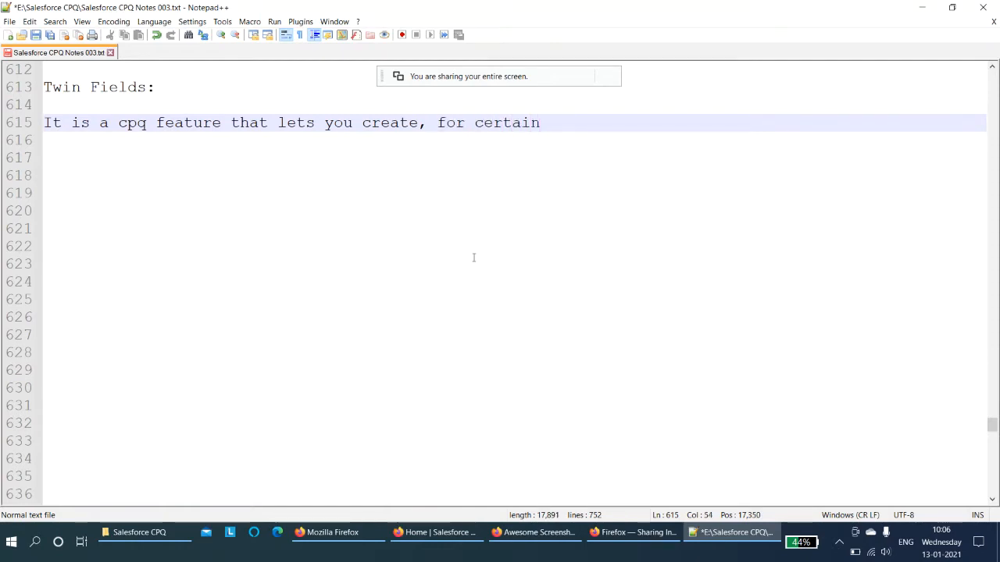
{"action": "type", "text": " obje"}
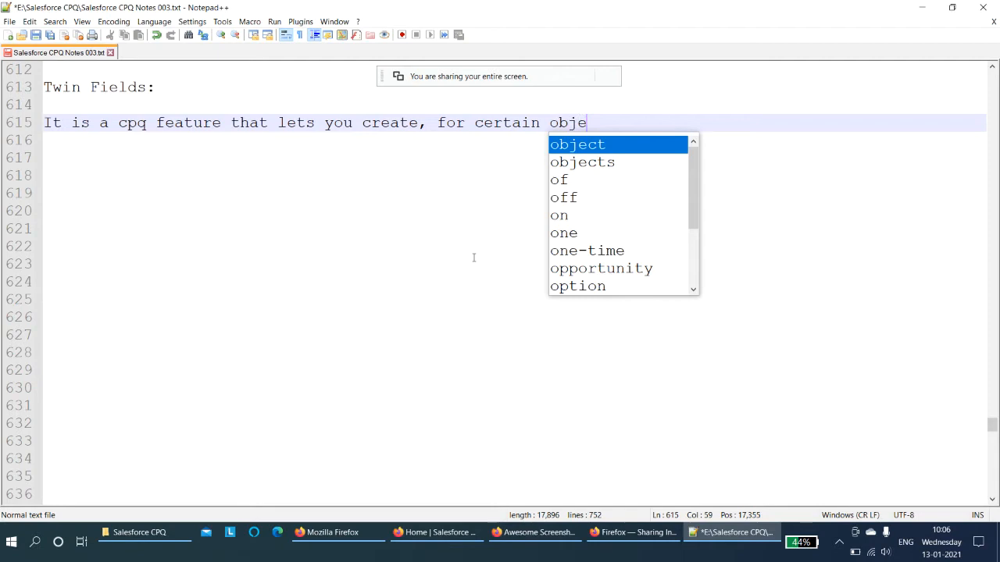
{"action": "type", "text": "cts,"}
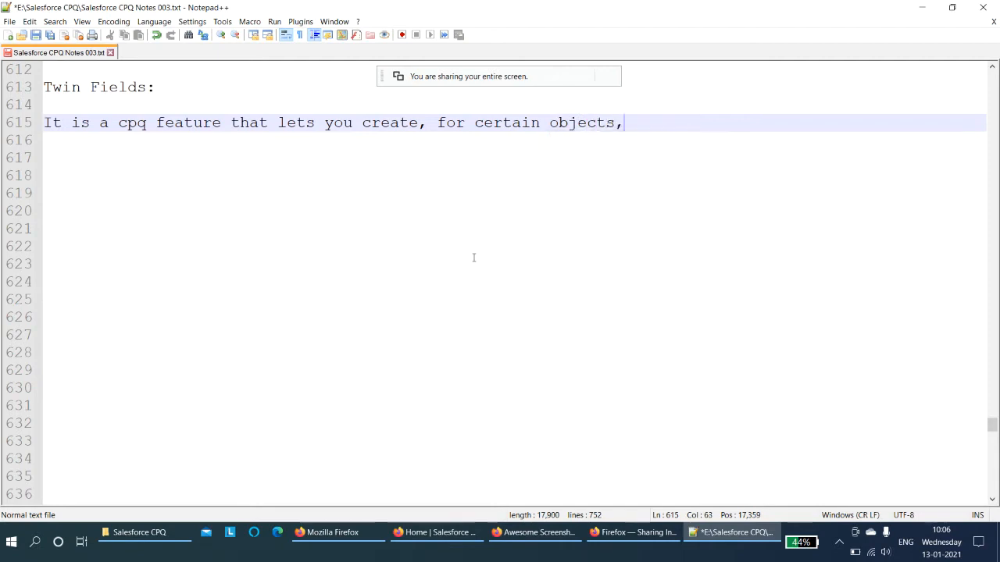
{"action": "type", "text": " two field"}
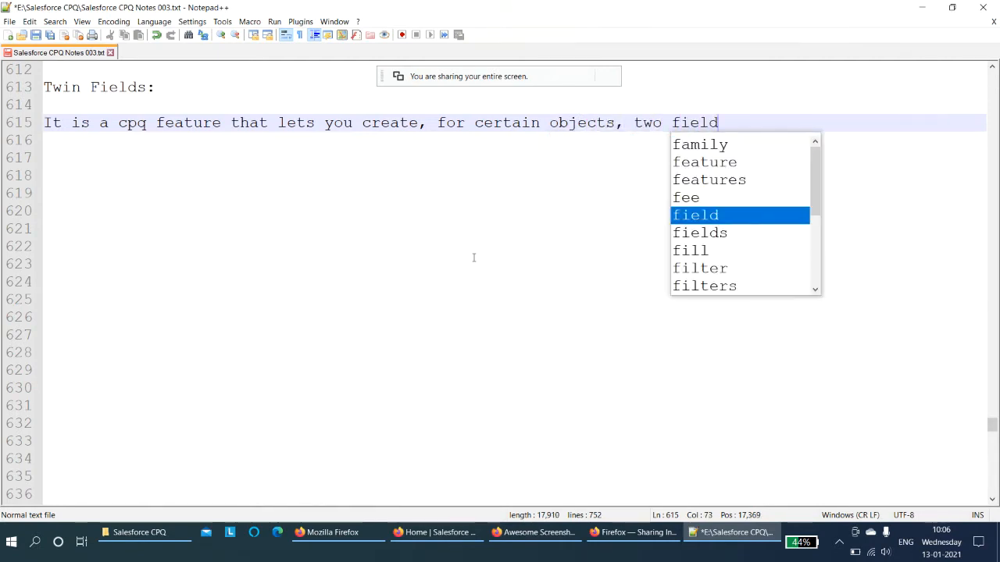
{"action": "type", "text": "s t"}
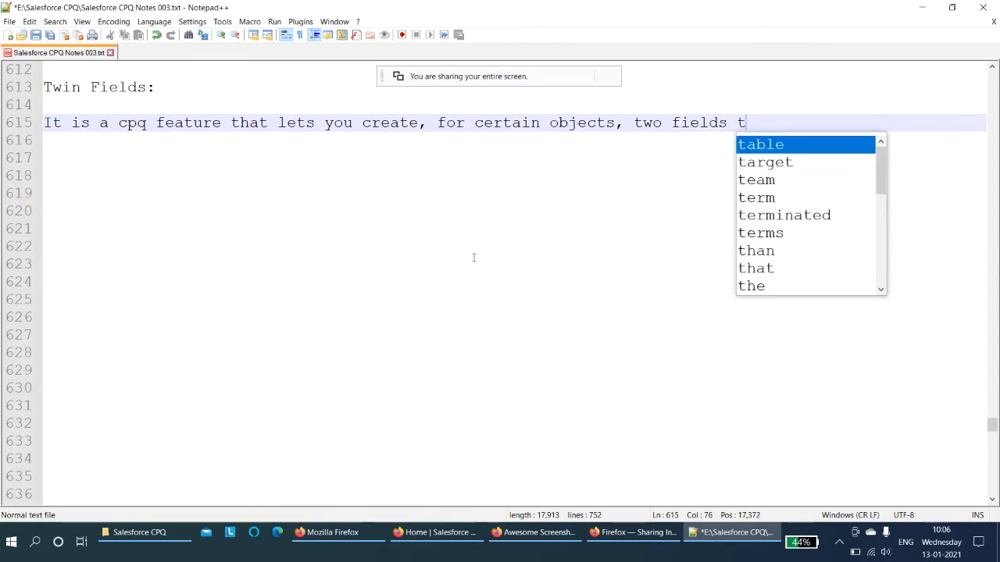
{"action": "type", "text": "hat are of "}
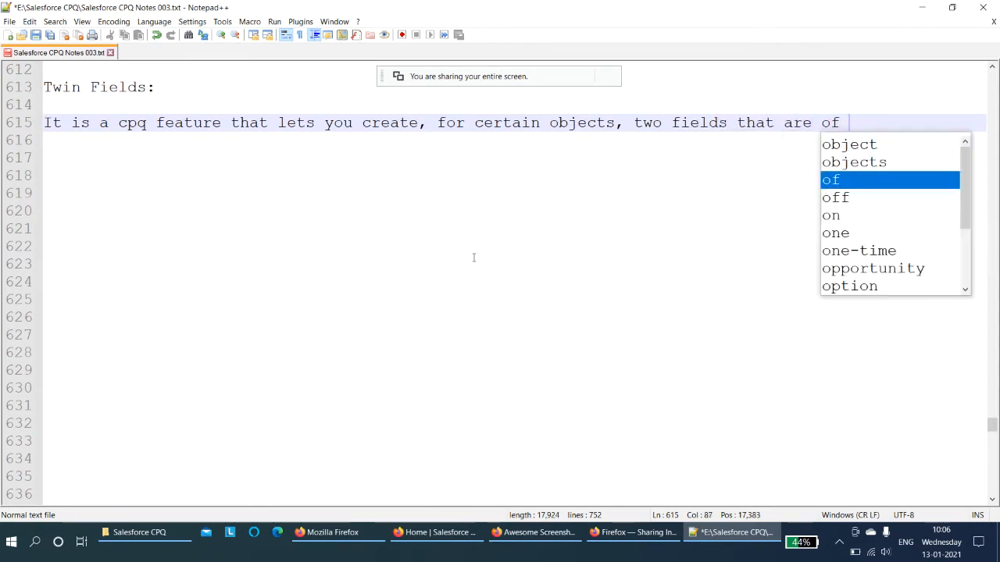
{"action": "type", "text": "tehe "}
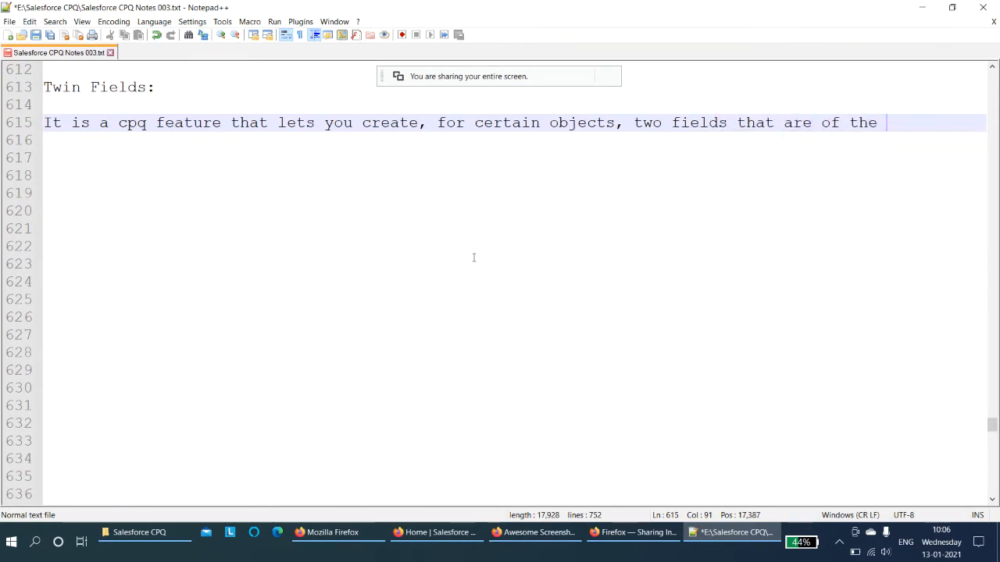
{"action": "type", "text": "same name"}
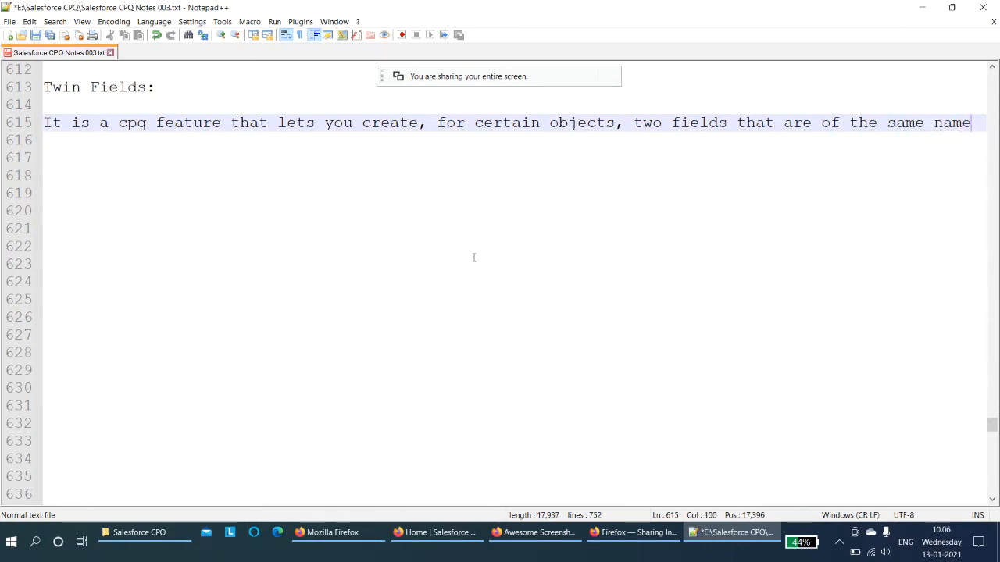
{"action": "type", "text": ", typ"}
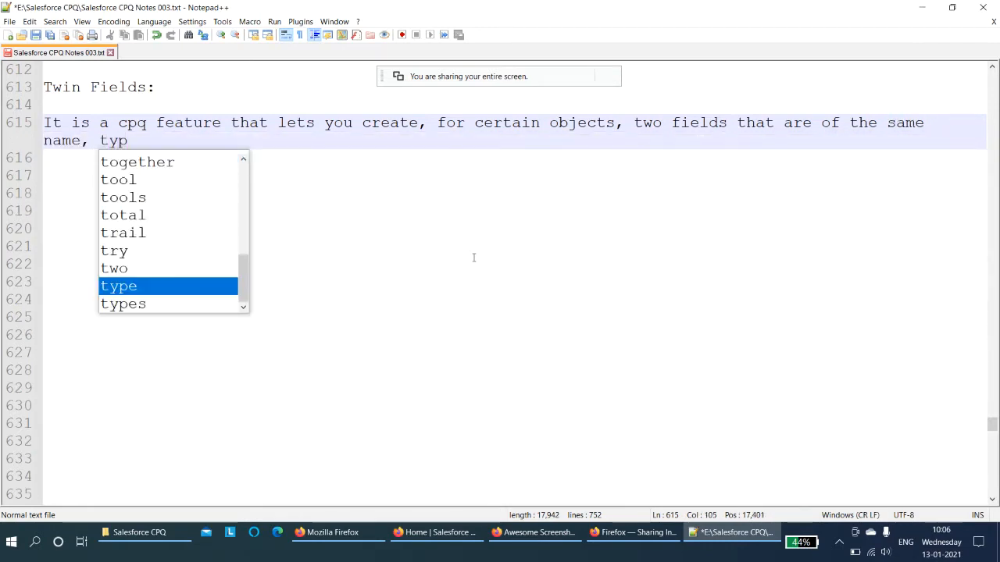
{"action": "type", "text": "e and"}
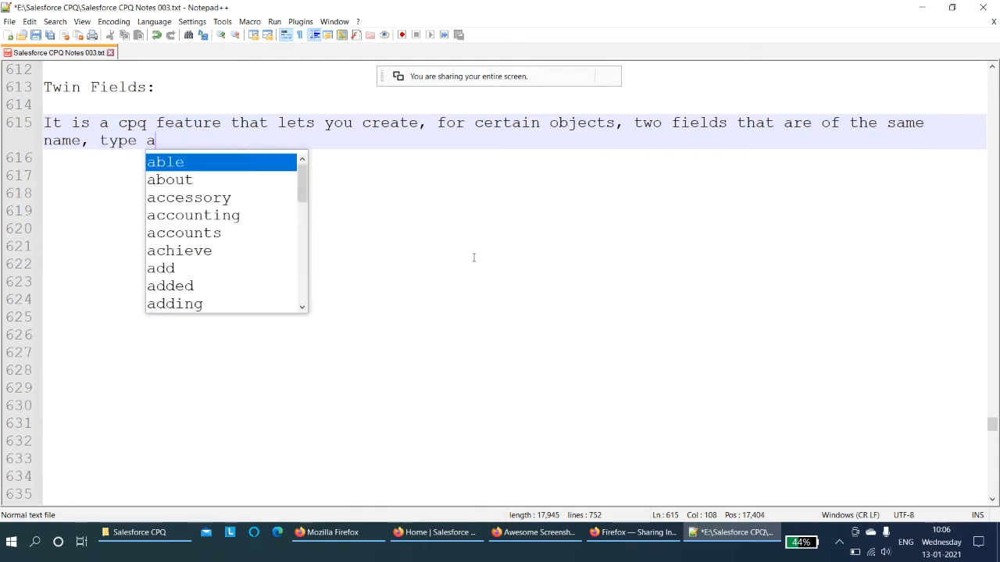
- Finish the definition with "type and the data from one object is automatically populated on to the other object." and leave a blank line
{"action": "key", "text": "BackSpace"}
{"action": "key", "text": "BackSpace"}
{"action": "key", "text": "BackSpace"}
{"action": "type", "text": "n"}
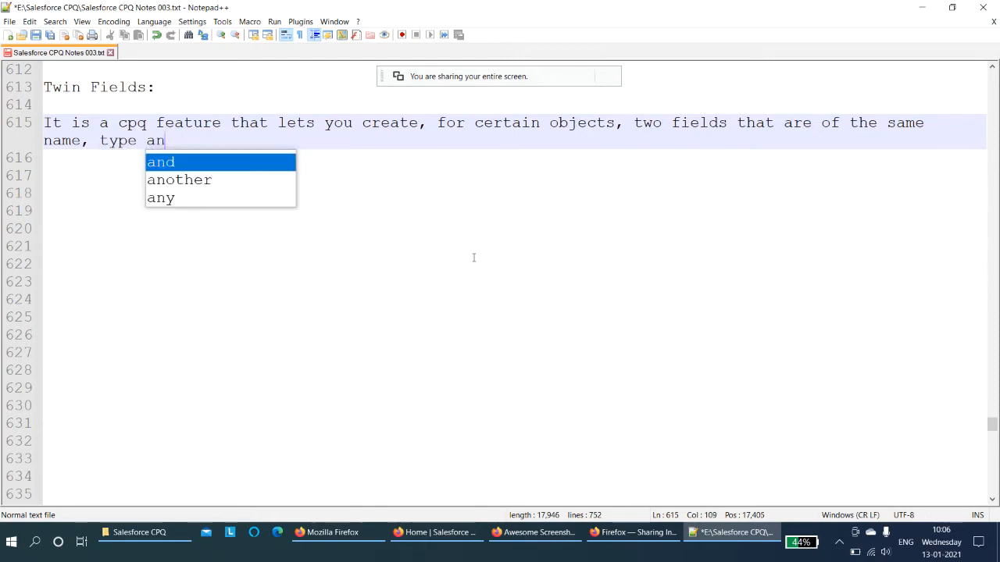
{"action": "type", "text": "d the da"}
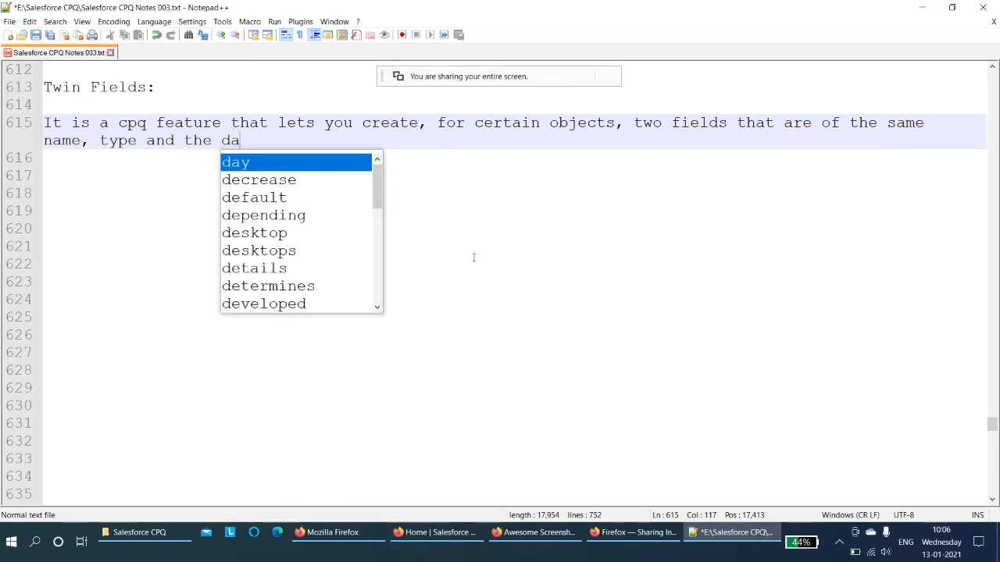
{"action": "type", "text": "ta f"}
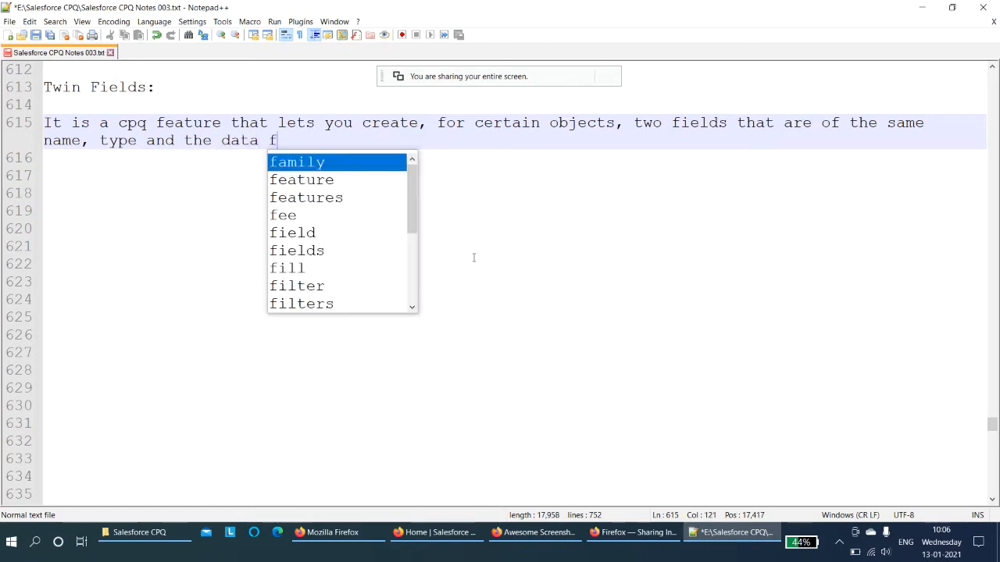
{"action": "type", "text": "rom one "}
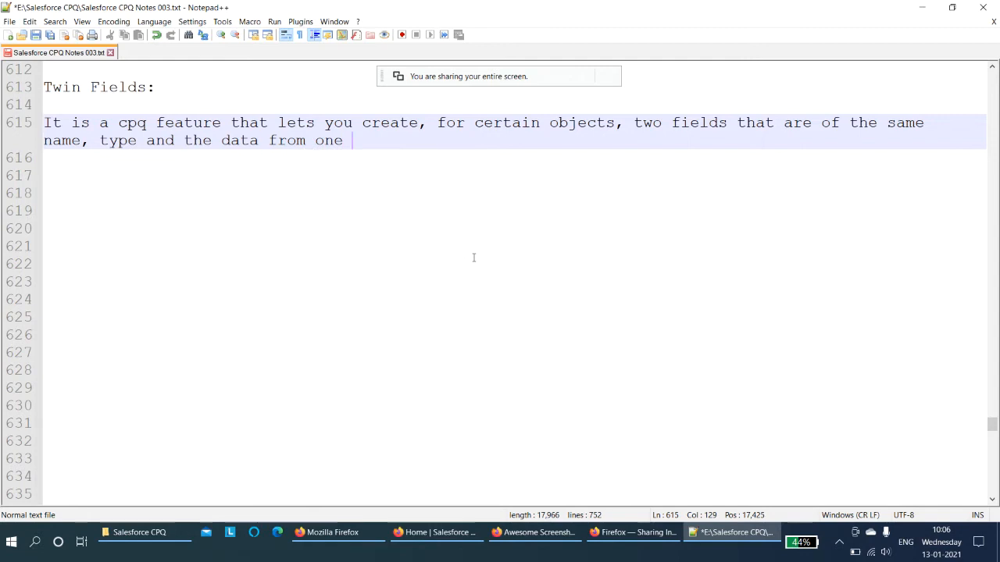
{"action": "type", "text": "object "}
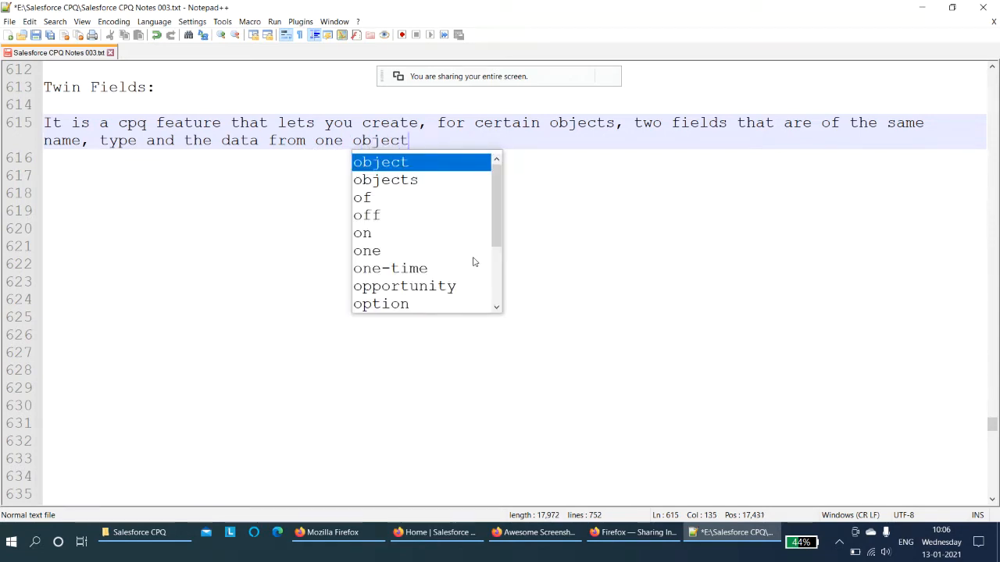
{"action": "type", "text": "is "}
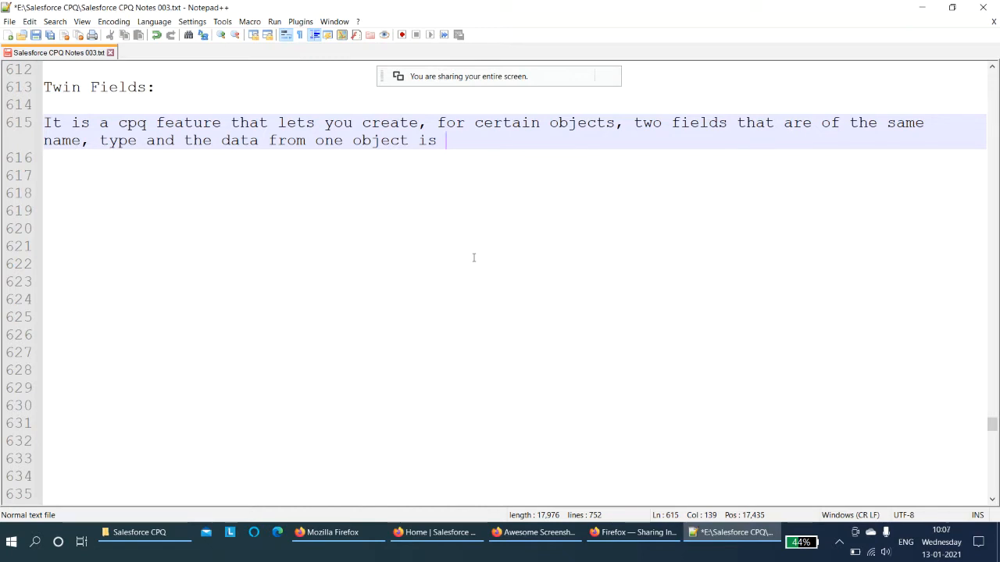
{"action": "type", "text": "automaticall"}
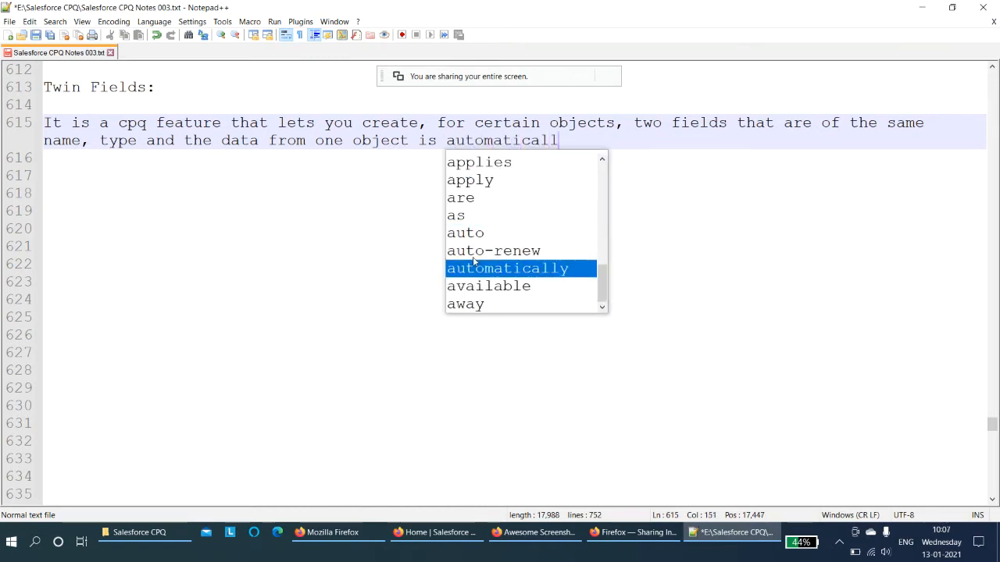
{"action": "type", "text": "y "}
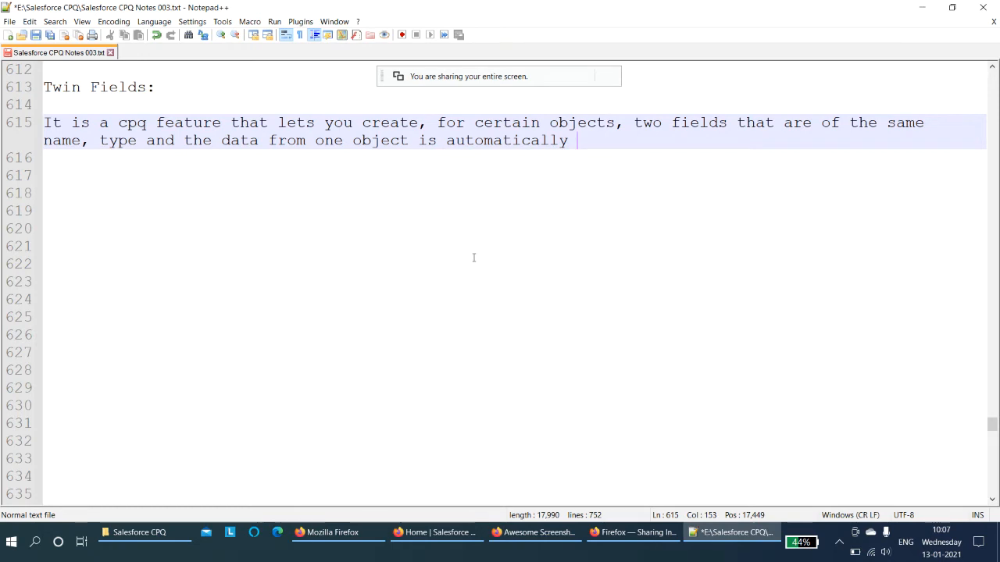
{"action": "type", "text": "populated on to"}
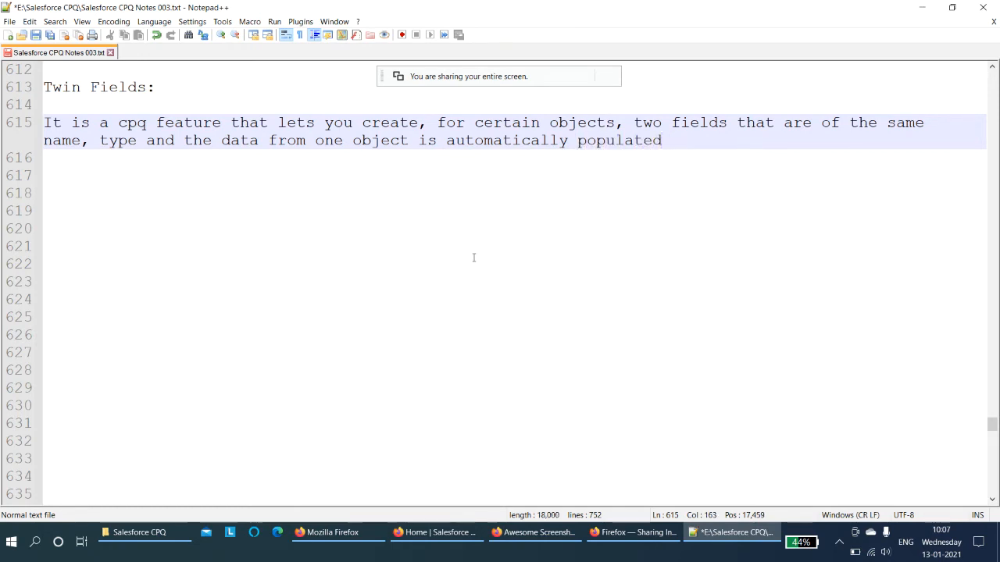
{"action": "type", "text": " the o"}
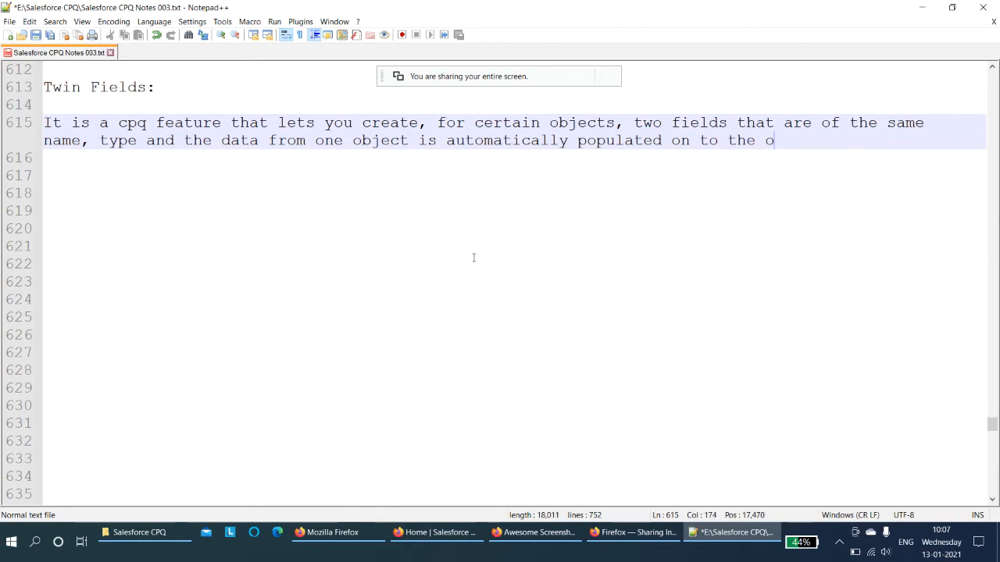
{"action": "type", "text": "ther object."}
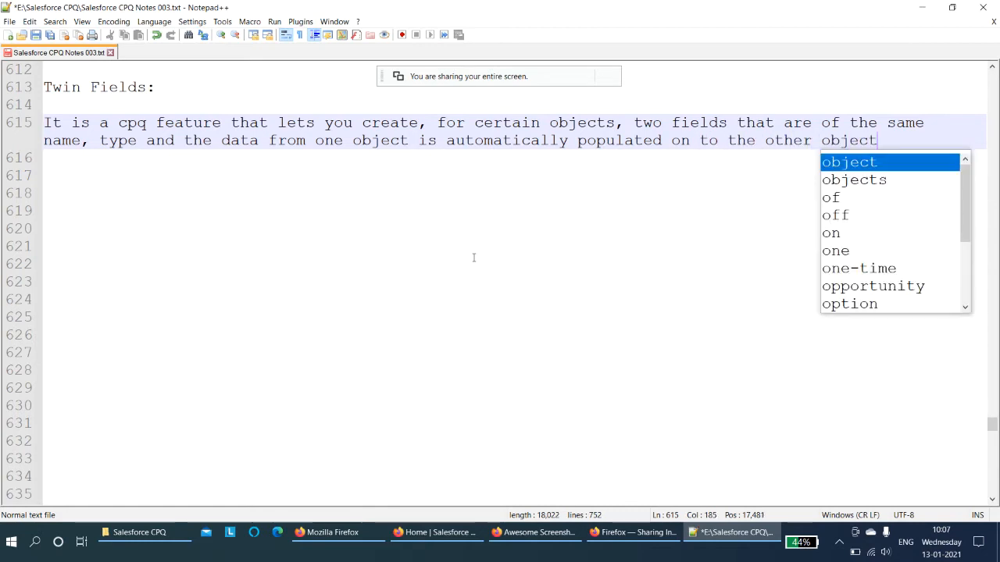
{"action": "key", "text": "Return"}
{"action": "key", "text": "Return"}
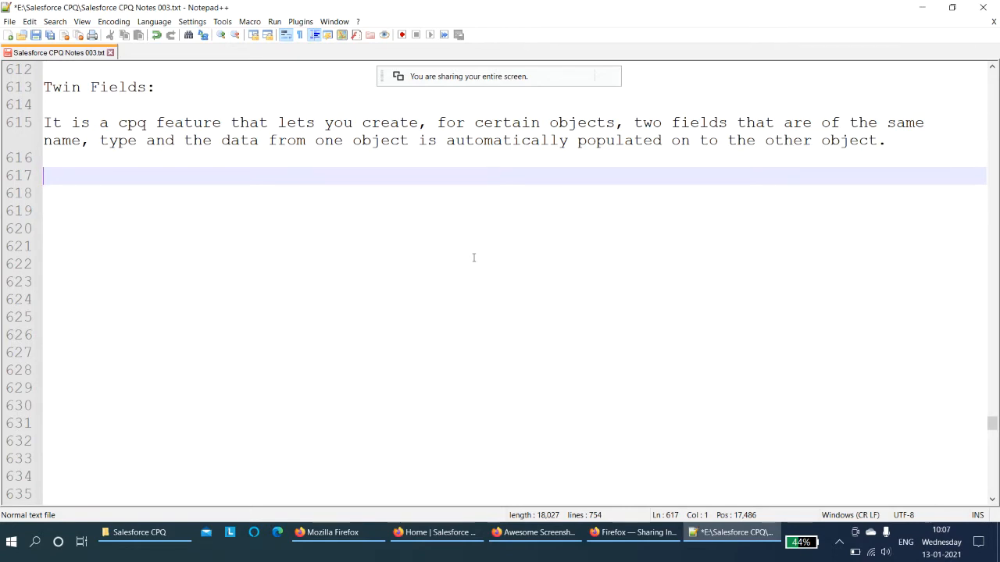
- Add the question "When we will use twin fields?" followed by a blank line and an indented new line
{"action": "type", "text": "When "}
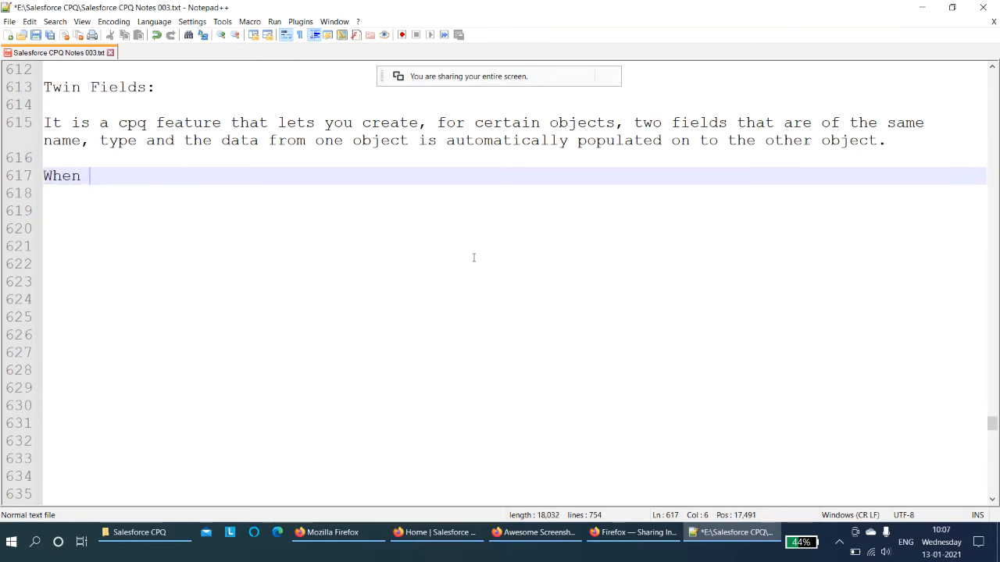
{"action": "type", "text": "we will use "}
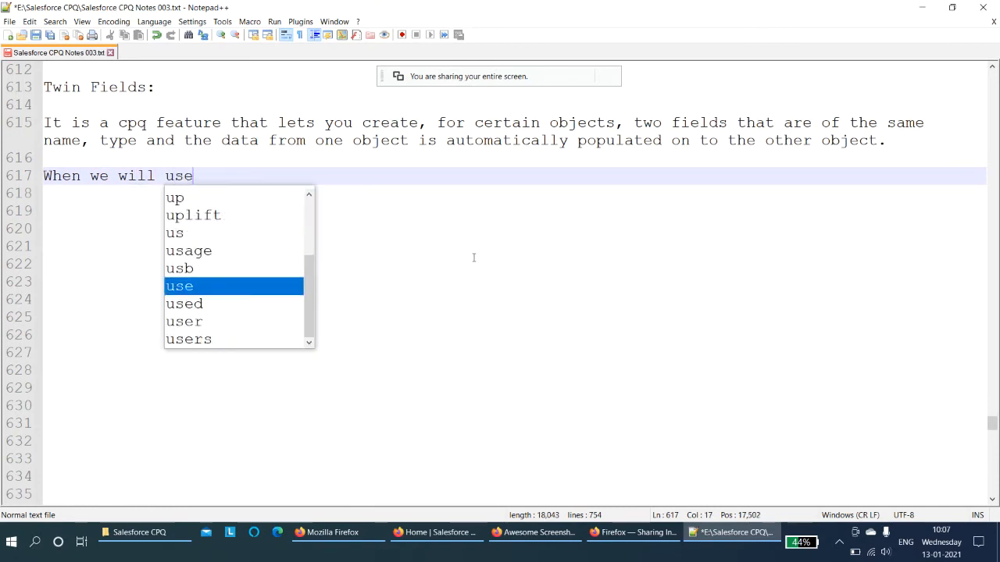
{"action": "type", "text": "twin f"}
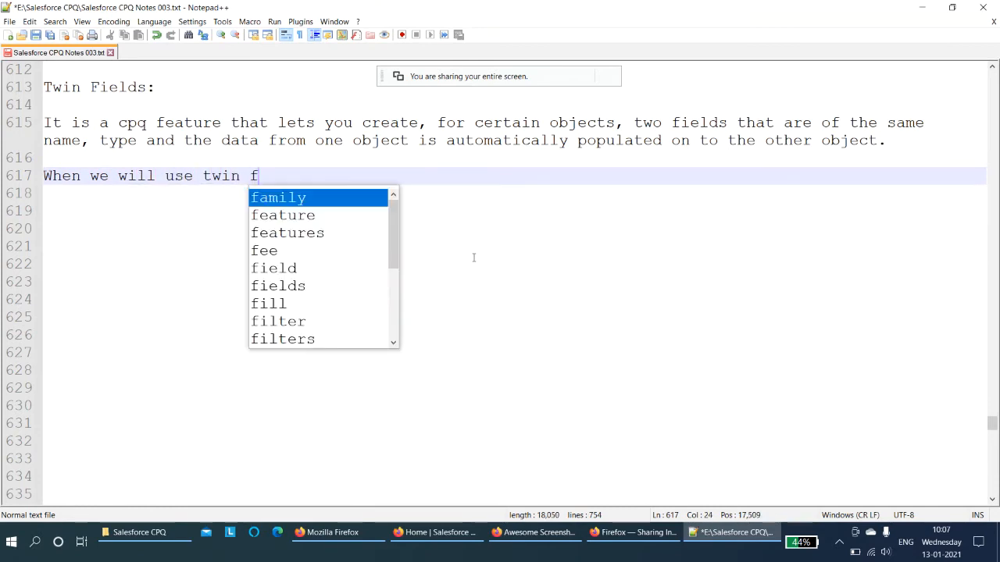
{"action": "type", "text": "ields?"}
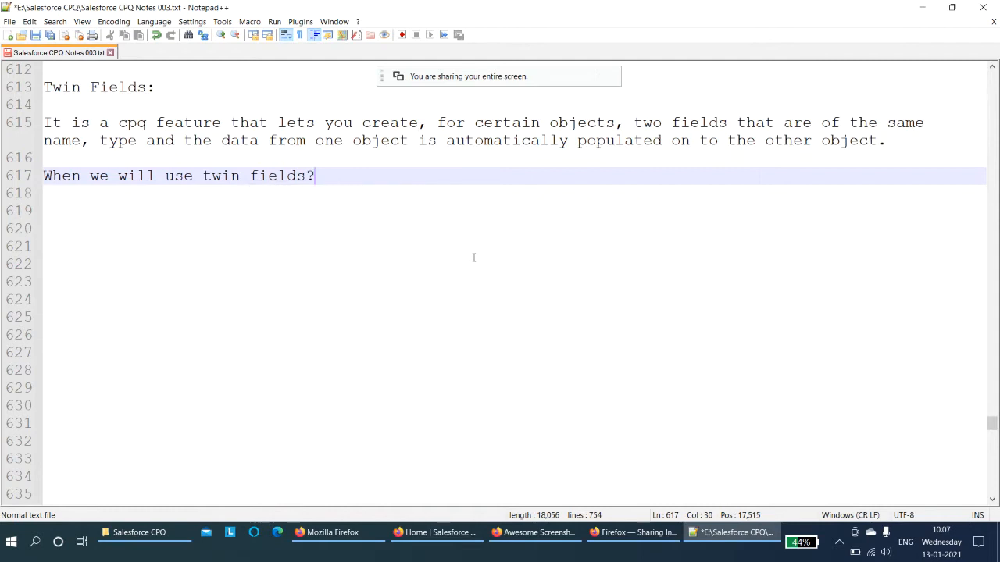
{"action": "key", "text": "Return"}
{"action": "key", "text": "Return"}
{"action": "key", "text": "Tab"}
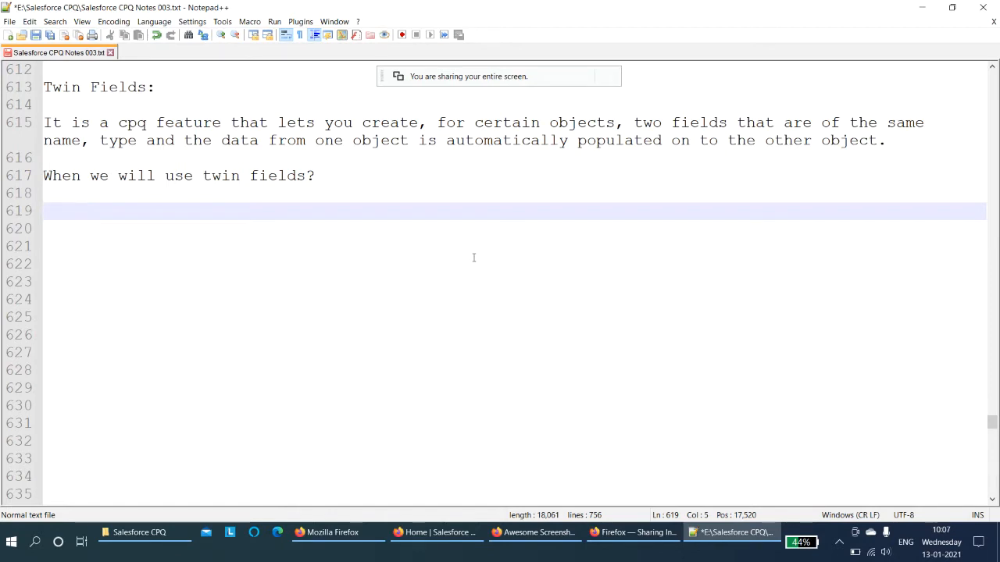
- Remove the extra blank lines and begin the indented answer "You can use a twin field anytime you want to populate"
{"action": "left_click", "coordinate": [473, 258]}
{"action": "key", "text": "BackSpace"}
{"action": "key", "text": "BackSpace"}
{"action": "key", "text": "BackSpace"}
{"action": "key", "text": "BackSpace"}
{"action": "key", "text": "BackSpace"}
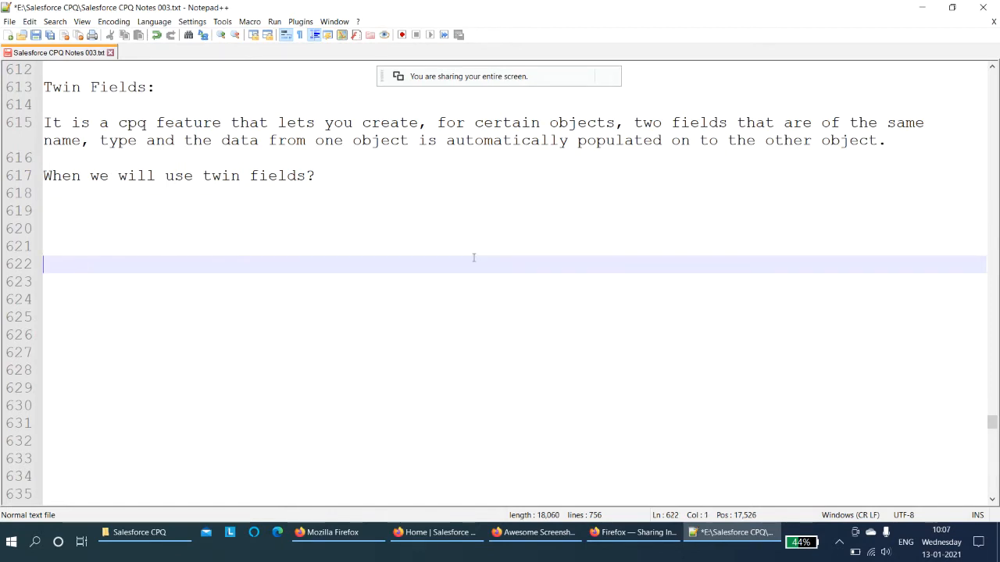
{"action": "type", "text": "Y"}
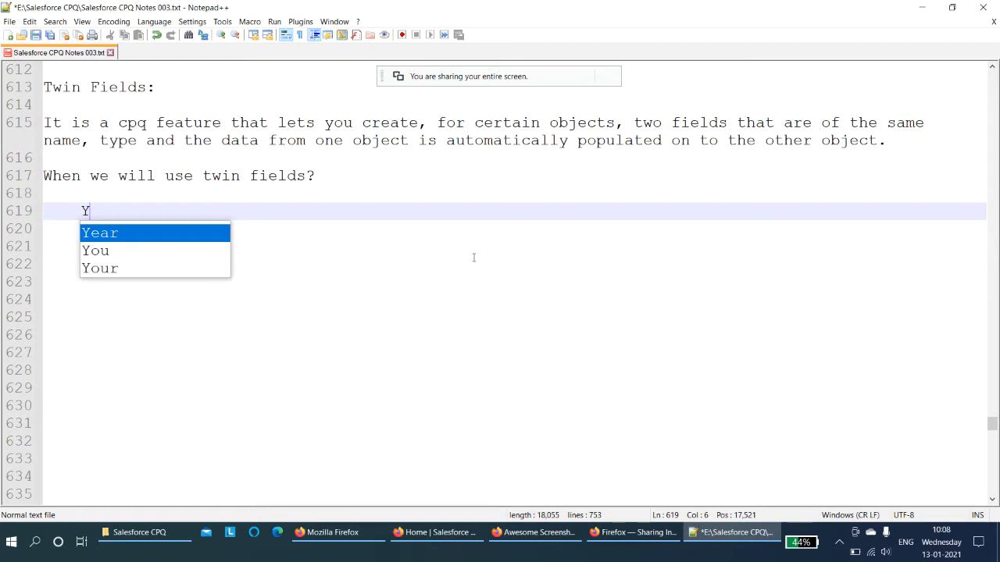
{"action": "type", "text": "ou can use"}
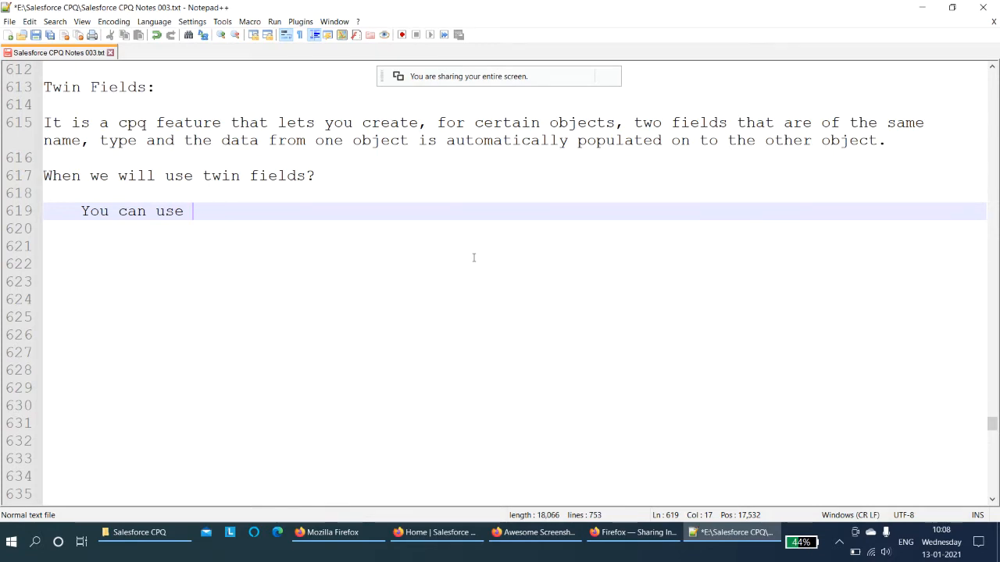
{"action": "type", "text": "a tw"}
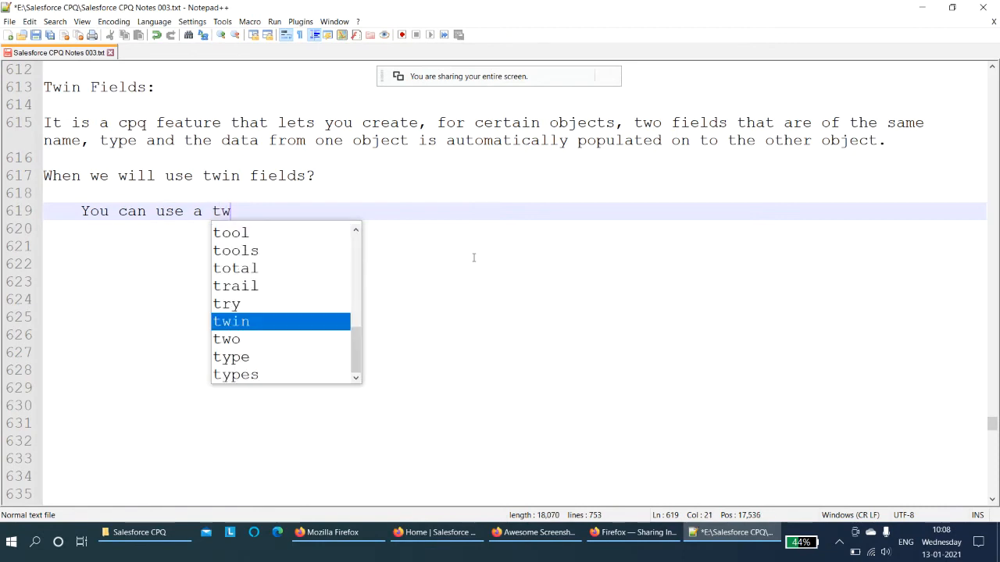
{"action": "type", "text": "in field an"}
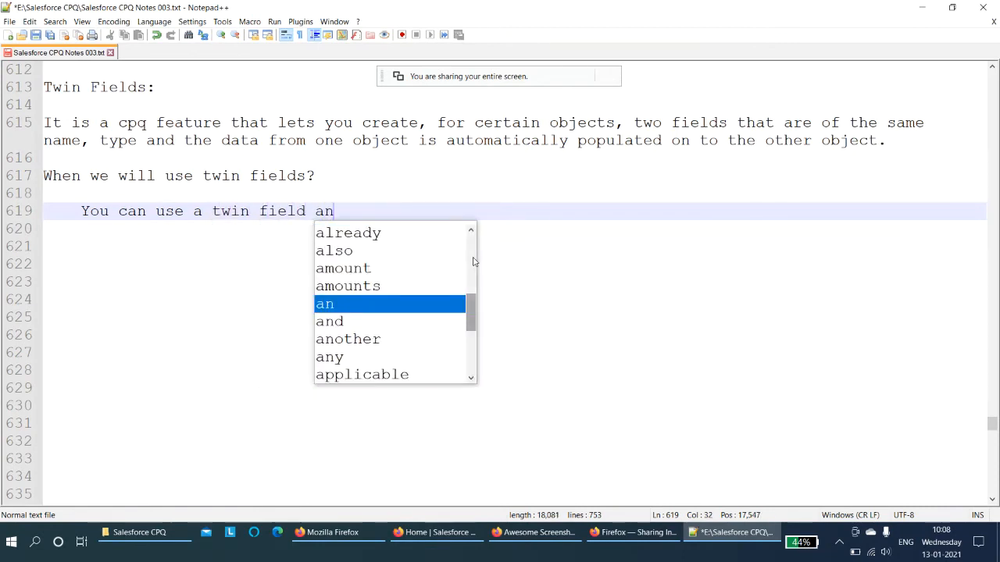
{"action": "type", "text": "ytime "}
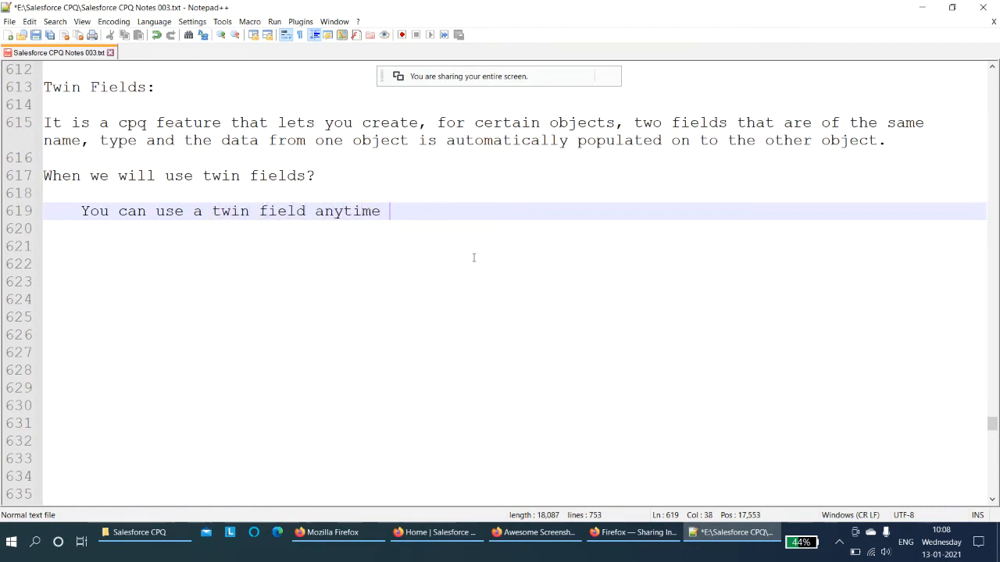
{"action": "type", "text": "you want to"}
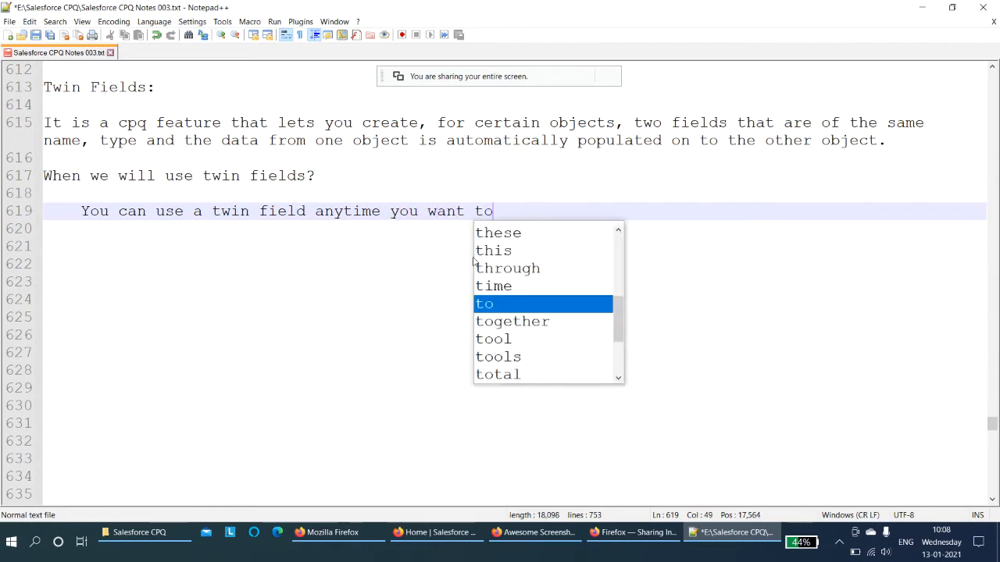
{"action": "type", "text": " pi"}
{"action": "key", "text": "BackSpace"}
{"action": "type", "text": "op"}
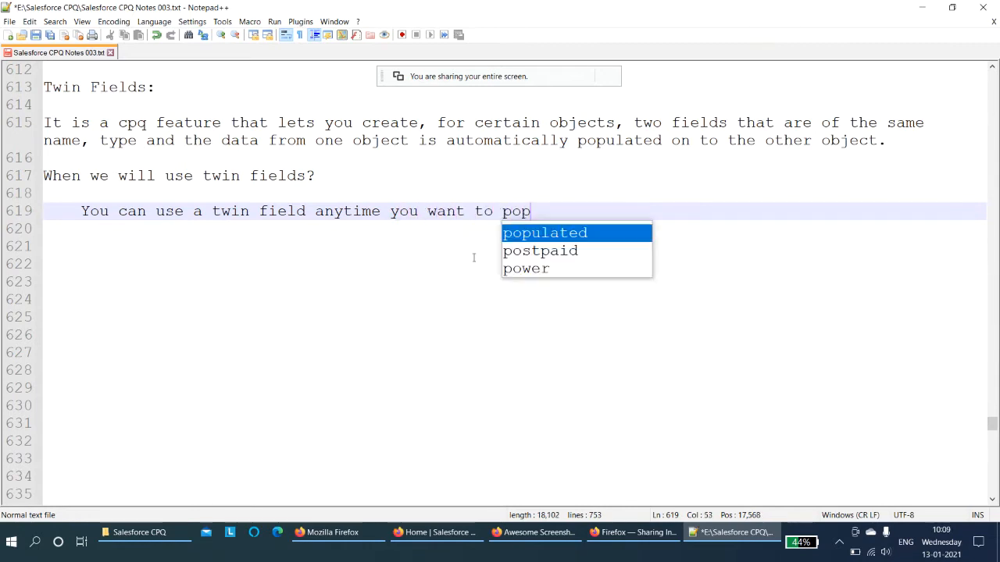
{"action": "type", "text": "ulate"}
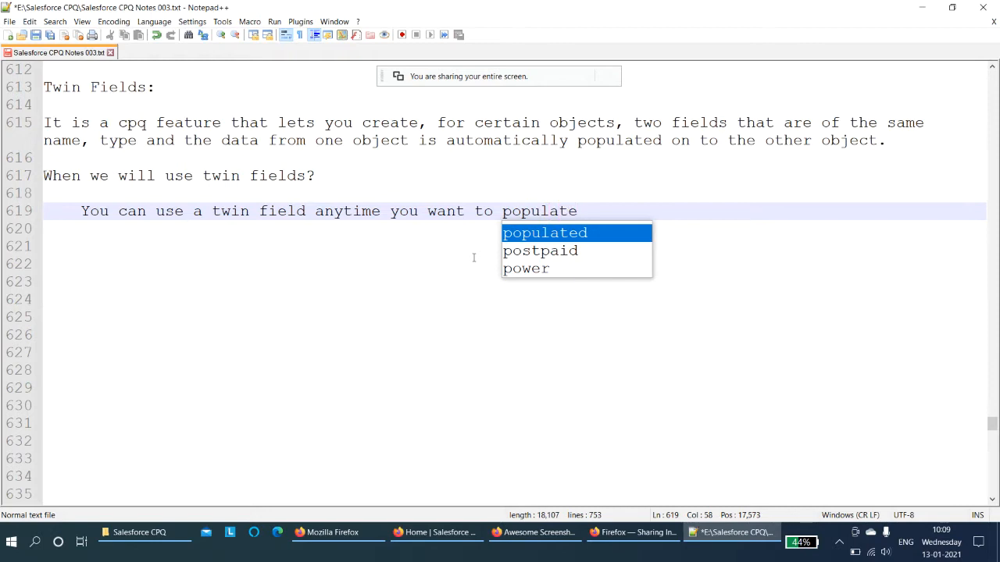
{"action": "type", "text": " the same f"}
- Complete the answer with "the same data from one object to another." and leave a blank line
{"action": "key", "text": "BackSpace"}
{"action": "type", "text": "data from"}
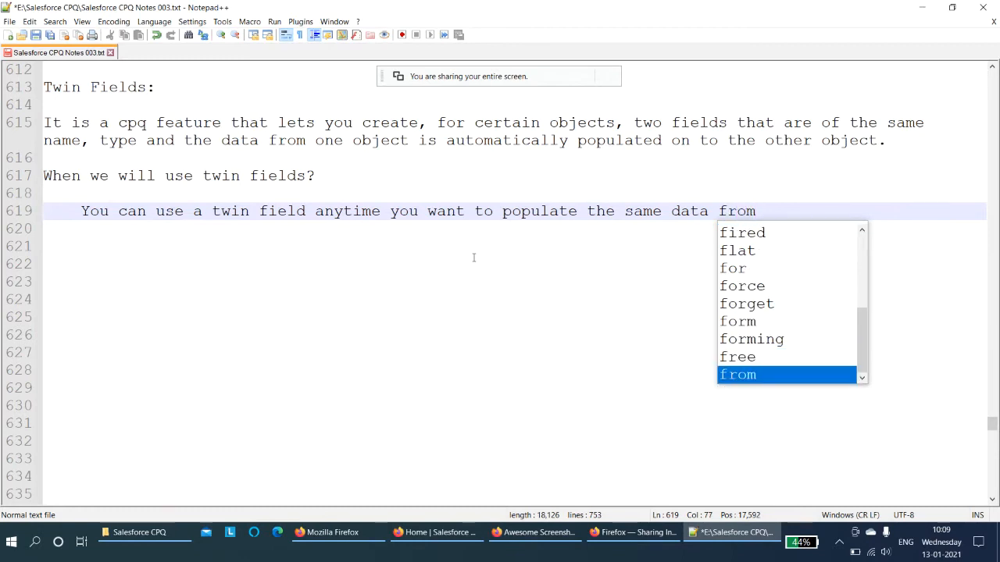
{"action": "type", "text": " one object to an"}
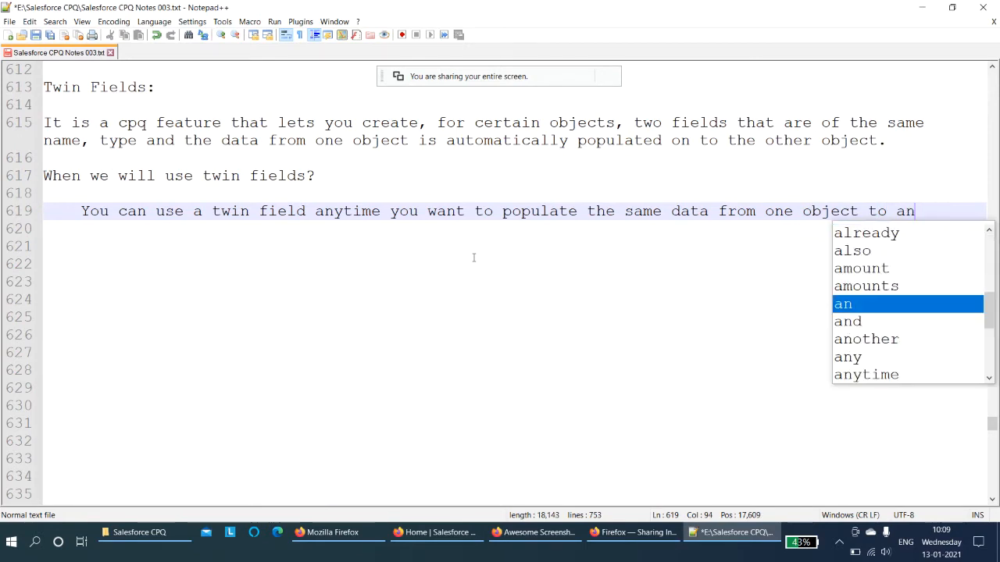
{"action": "type", "text": "other."}
{"action": "key", "text": "Return"}
{"action": "key", "text": "Return"}
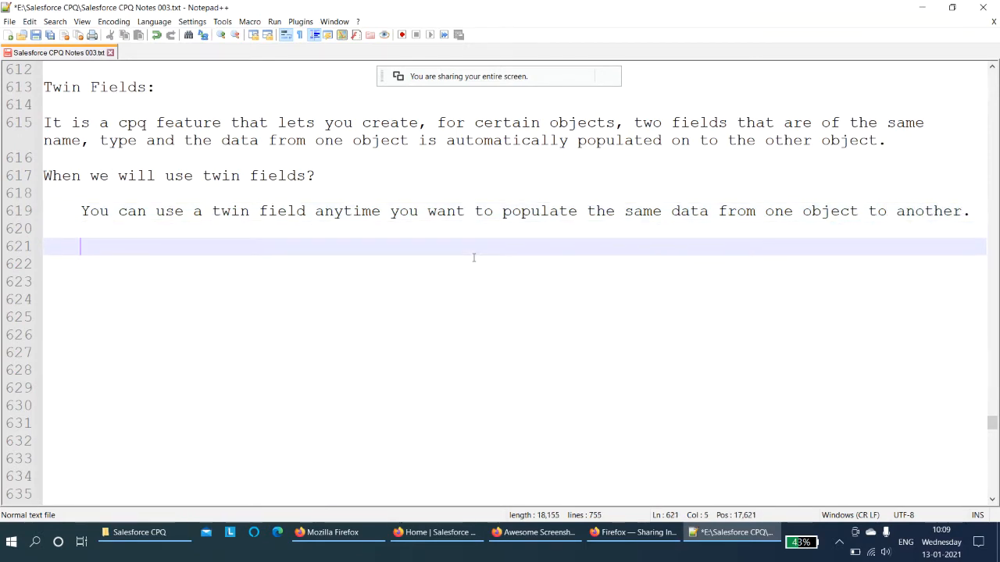
- Start an example line "Ex: you have a product Headphones." and continue on a new line
{"action": "type", "text": "Ex: you "}
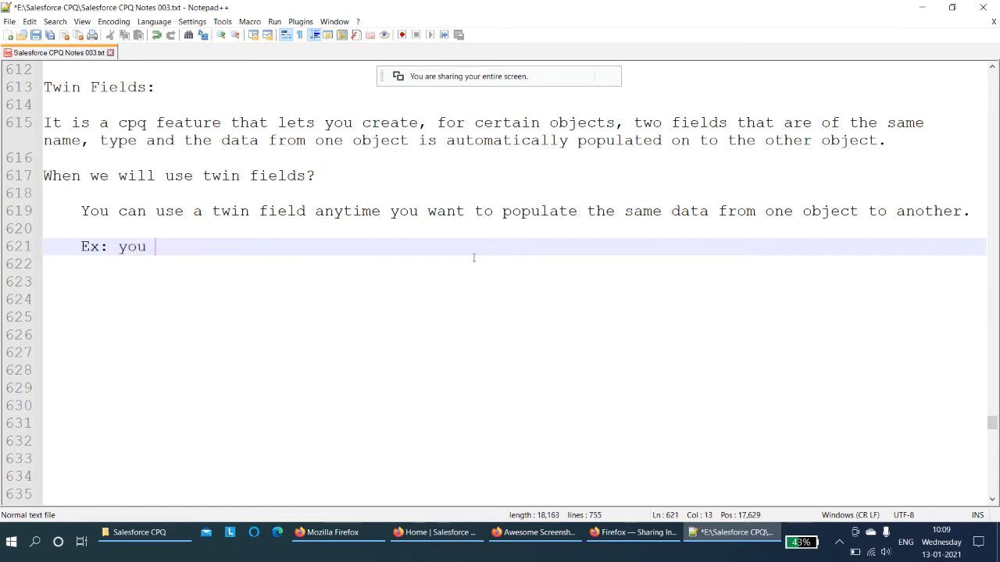
{"action": "type", "text": "have a product"}
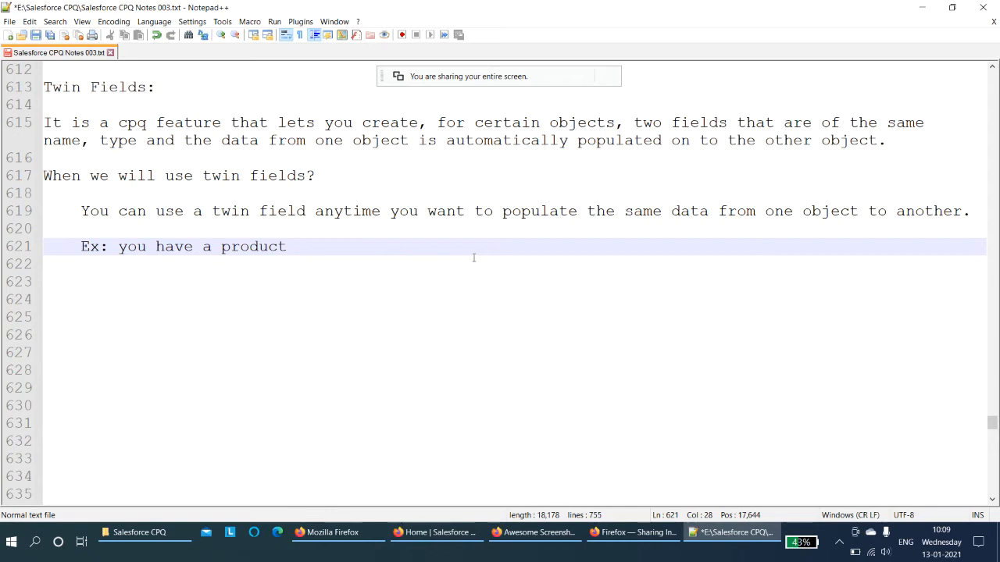
{"action": "type", "text": " Head"}
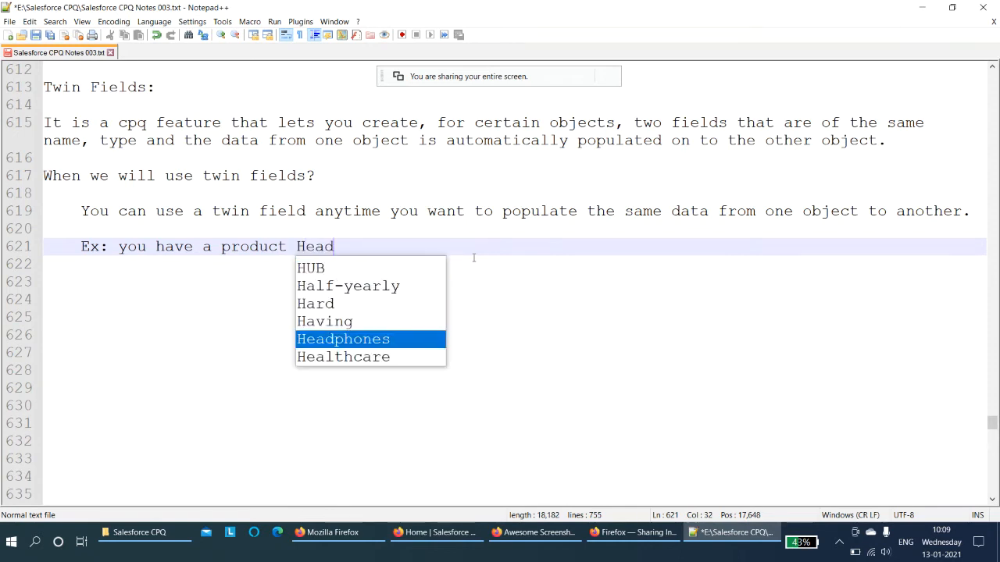
{"action": "type", "text": "phones."}
{"action": "key", "text": "Return"}
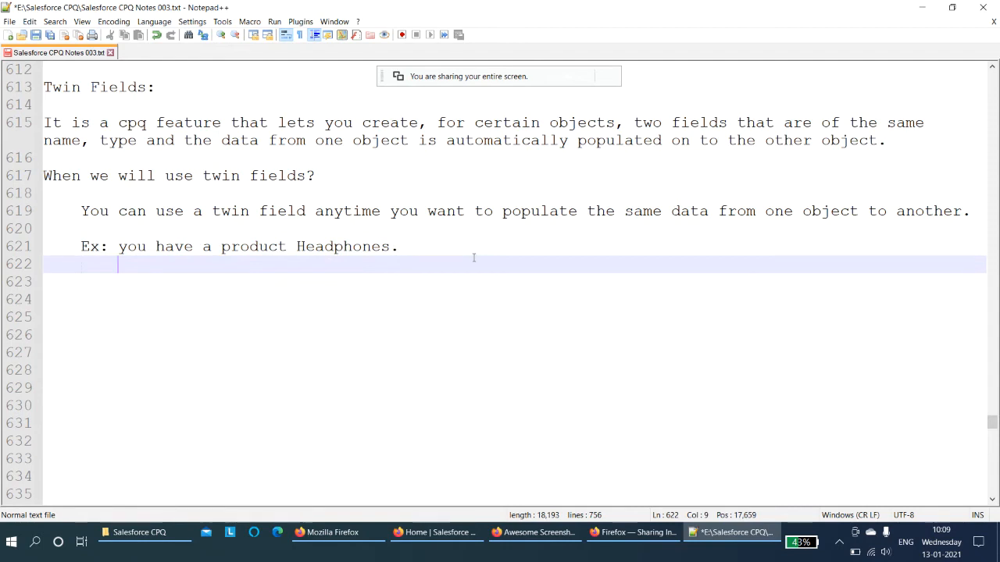
- Add the indented line "You have added this product to the quote-" followed by the quote number, then a blank line
{"action": "type", "text": "You have "}
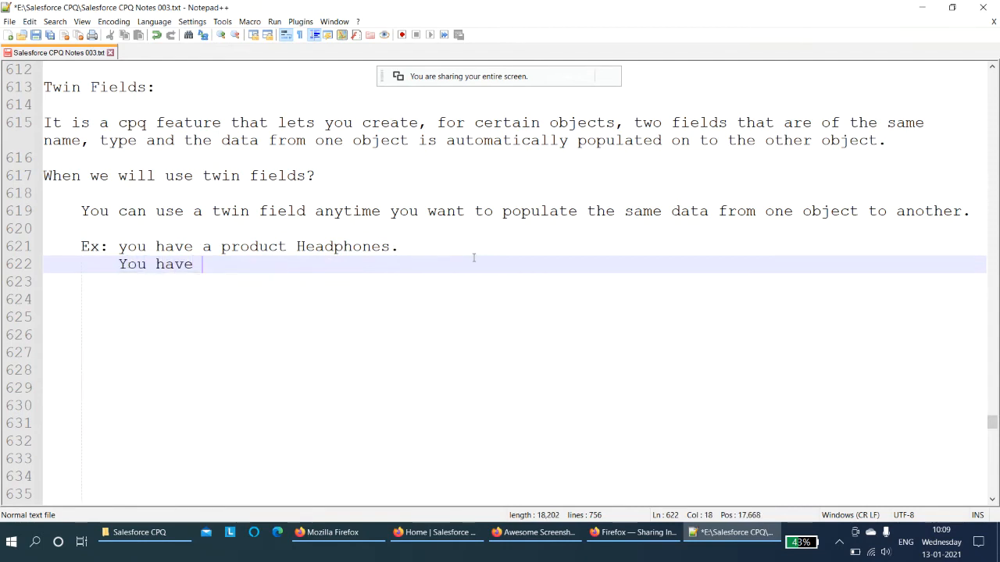
{"action": "type", "text": "added this p"}
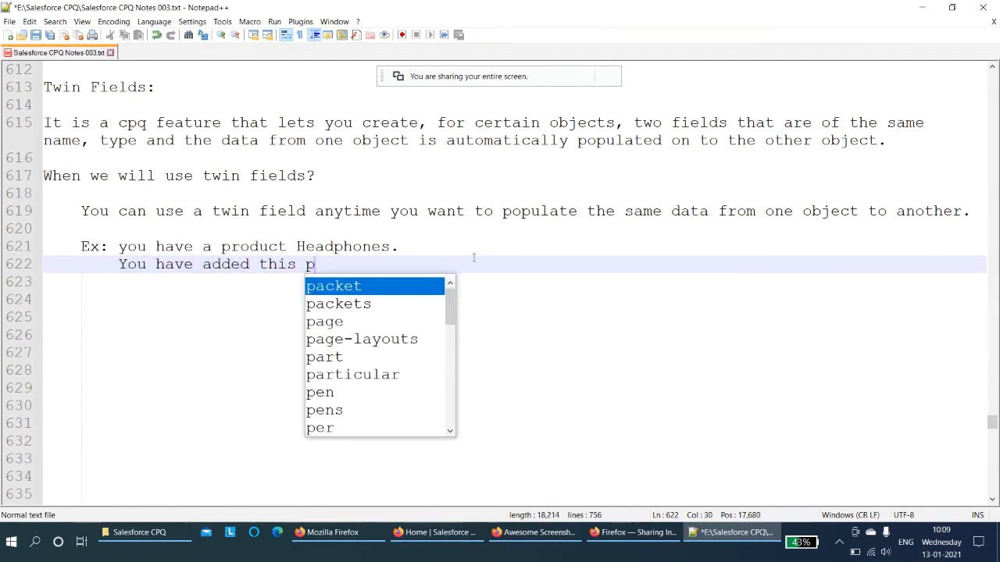
{"action": "type", "text": "roduct to the "}
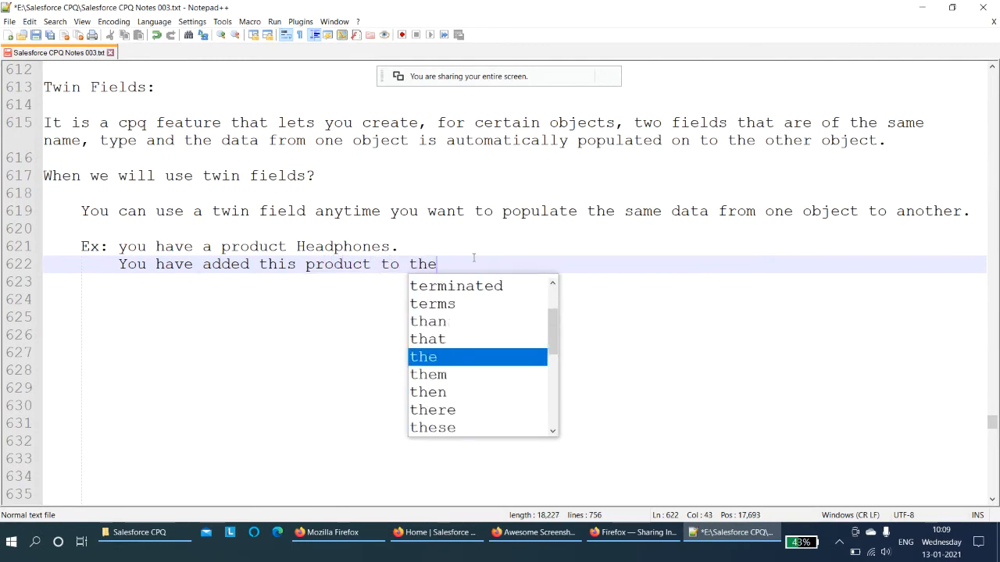
{"action": "type", "text": "qu"}
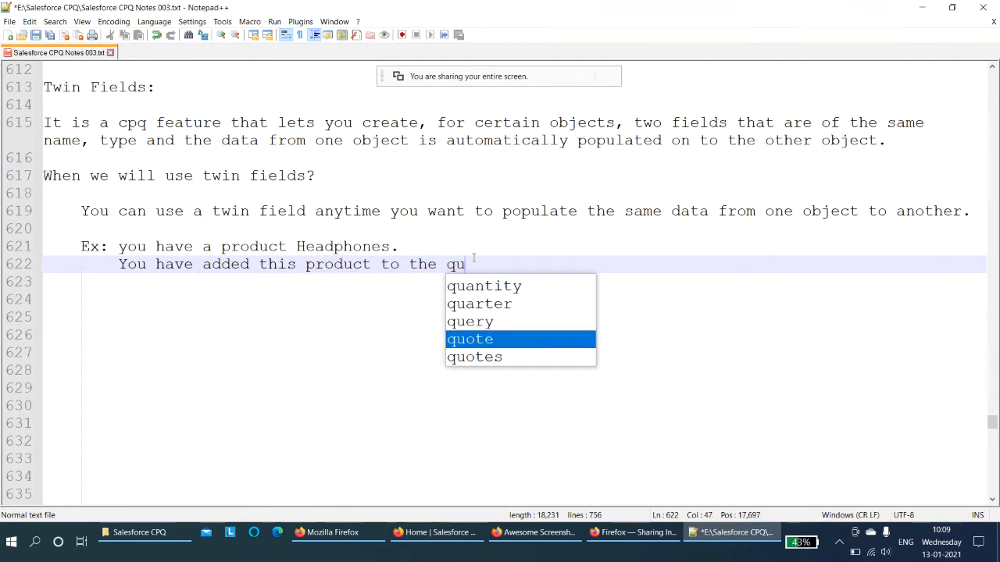
{"action": "type", "text": "ote-"}
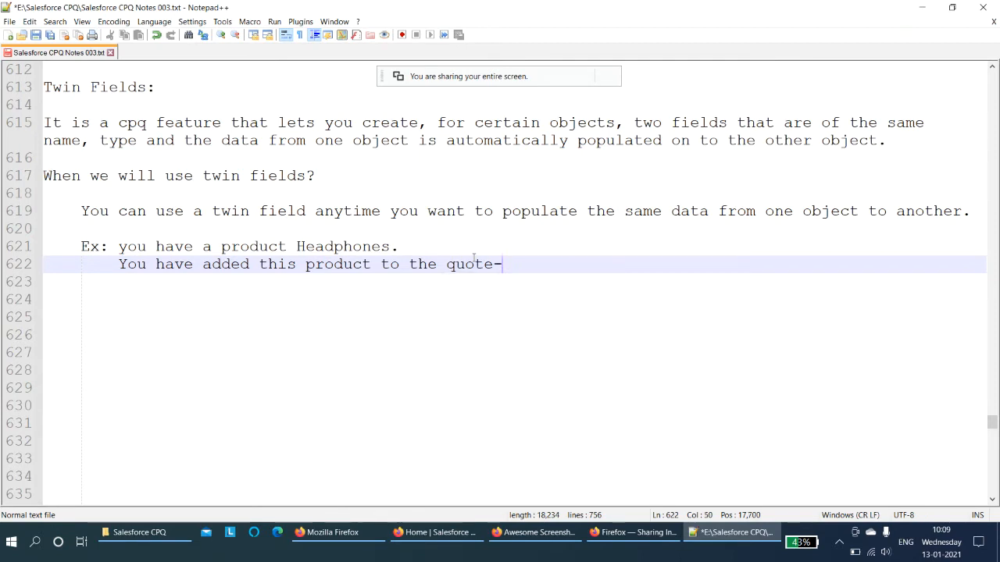
{"action": "type", "text": "Q000342"}
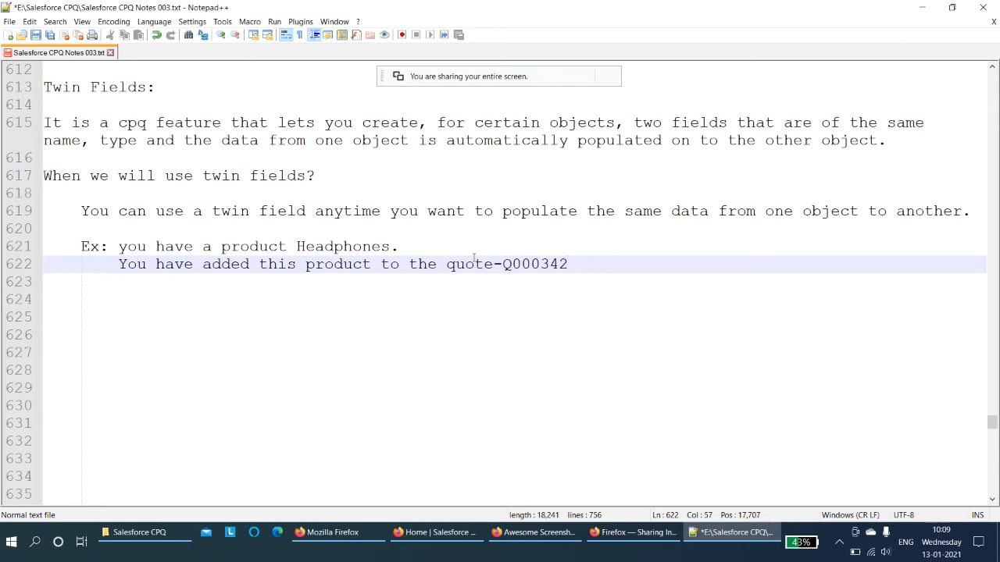
{"action": "key", "text": "Return"}
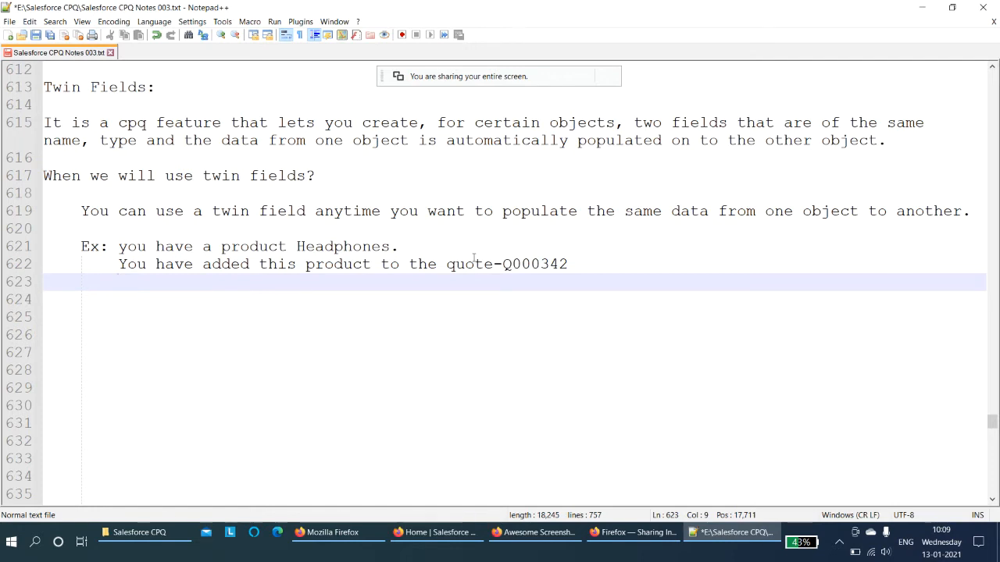
{"action": "key", "text": "Return"}
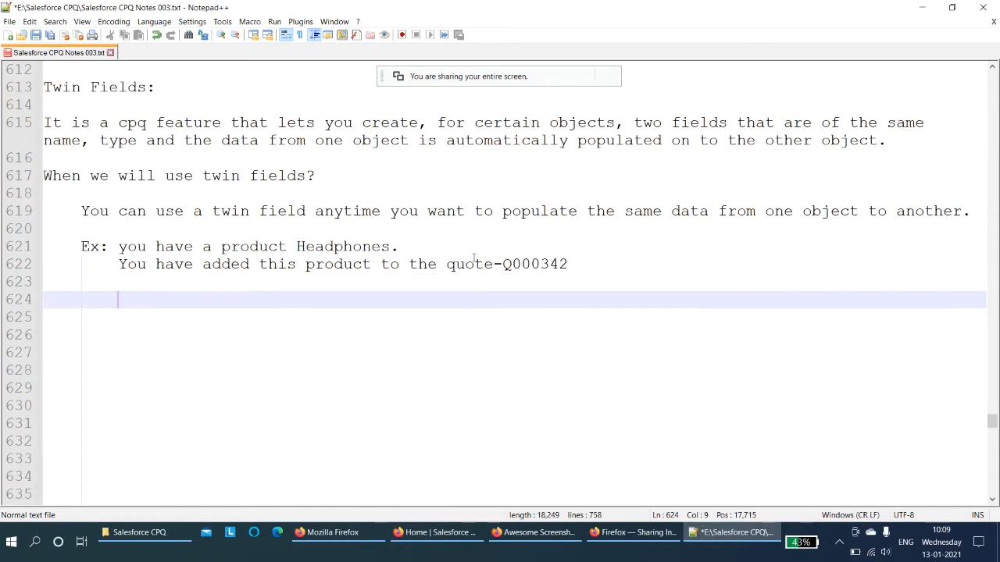
- Write the line "Create a filed on Product Object" and move to a new line
{"action": "type", "text": "Crea"}
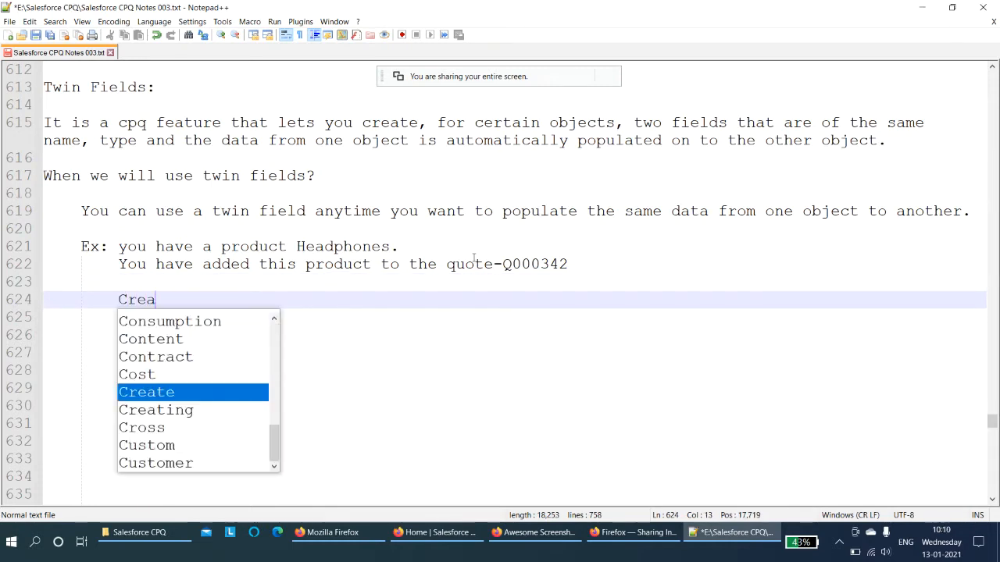
{"action": "type", "text": "te a"}
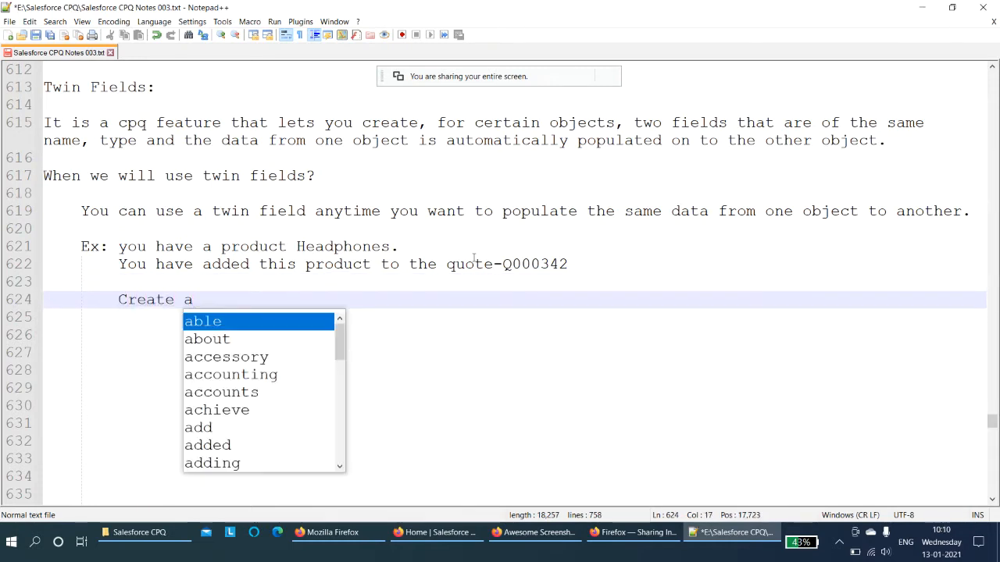
{"action": "type", "text": " filed on Product"}
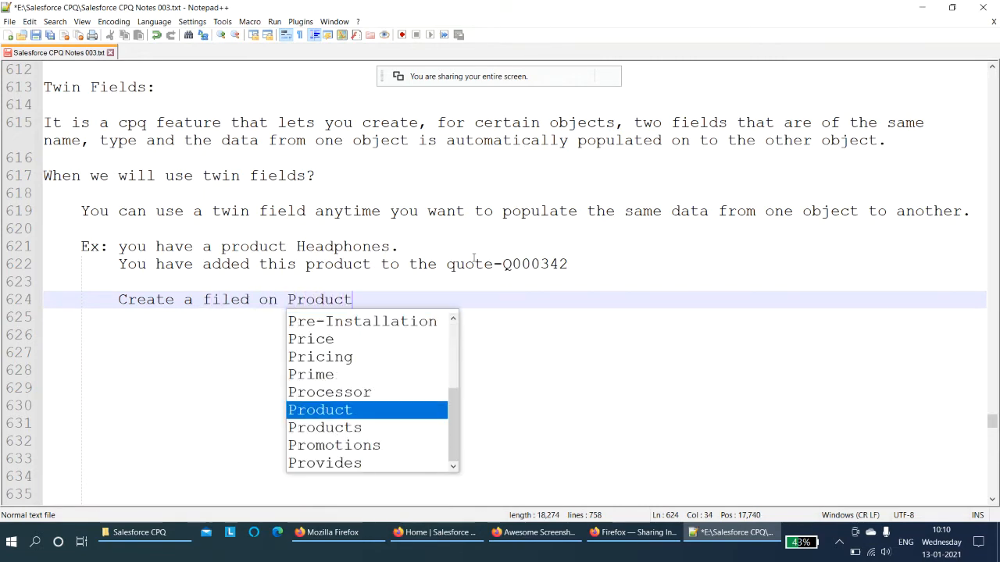
{"action": "type", "text": " Object"}
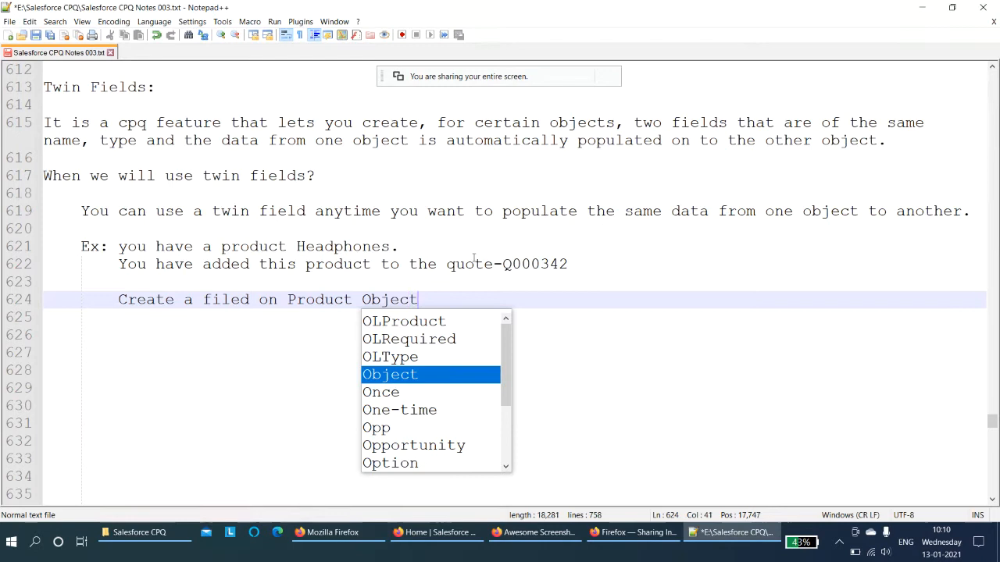
{"action": "key", "text": "Return"}
{"action": "key", "text": "Return"}
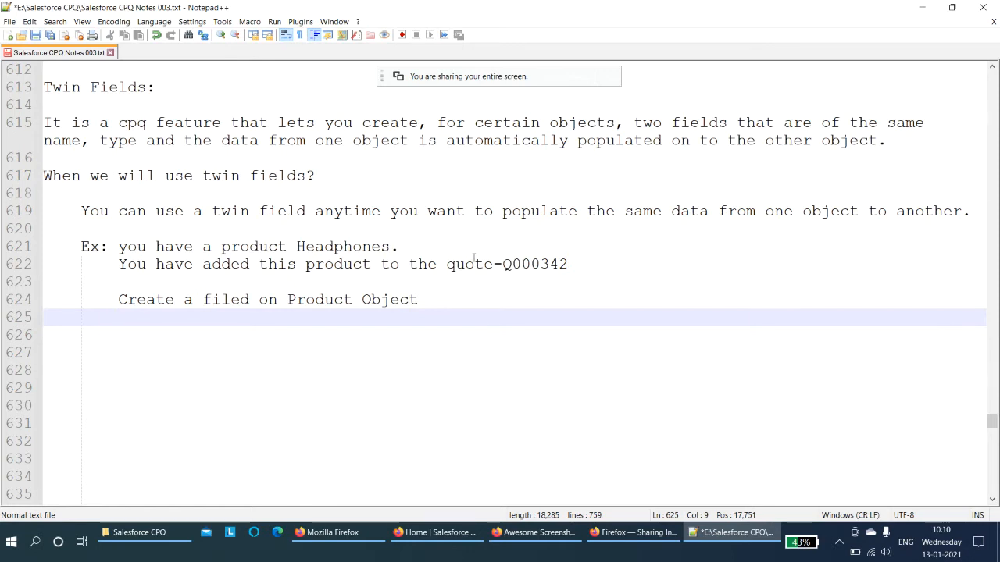
- Write the line "Create same field on Quote Line Object" beneath it
{"action": "type", "text": "C"}
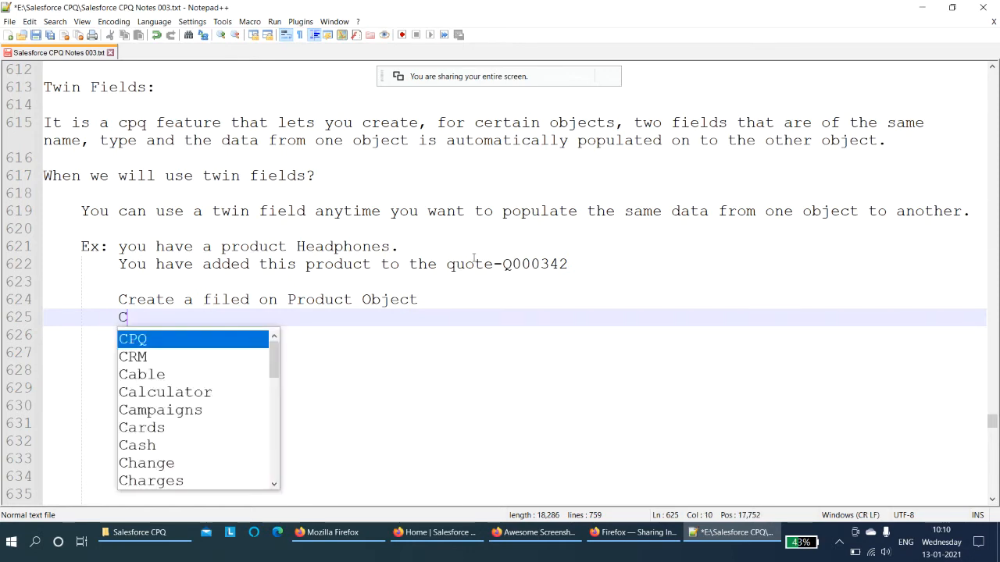
{"action": "type", "text": "reate same"}
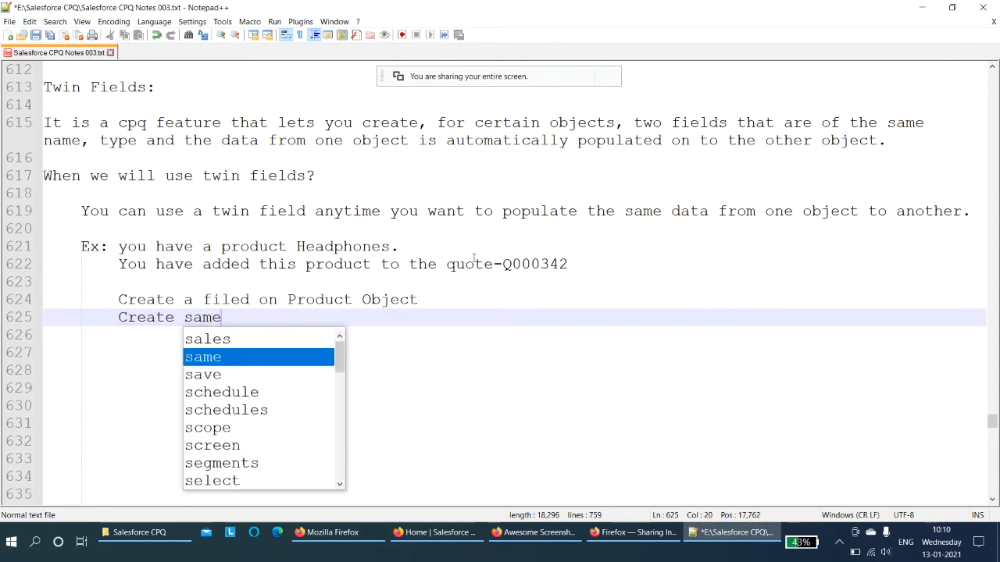
{"action": "type", "text": " field"}
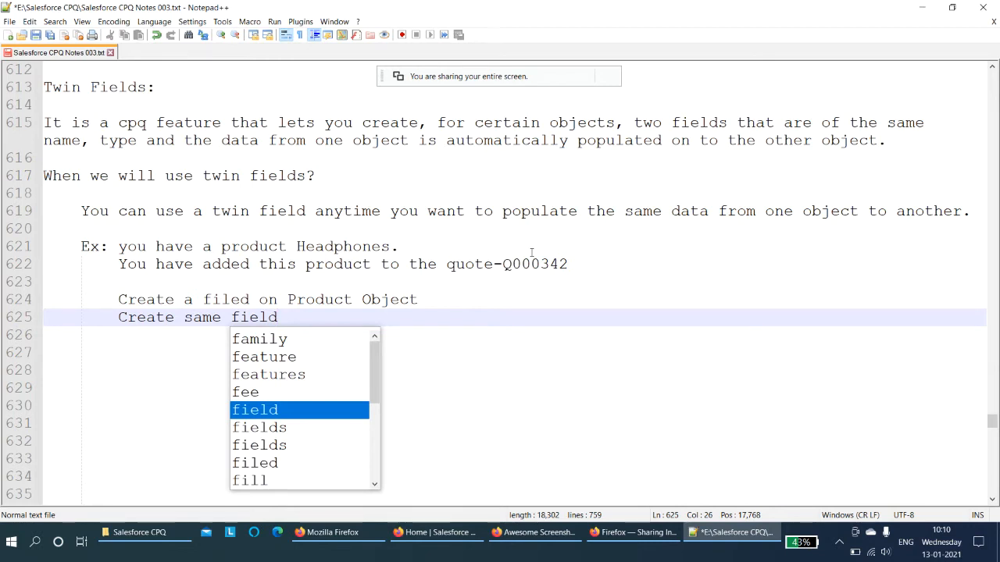
{"action": "type", "text": " on Q"}
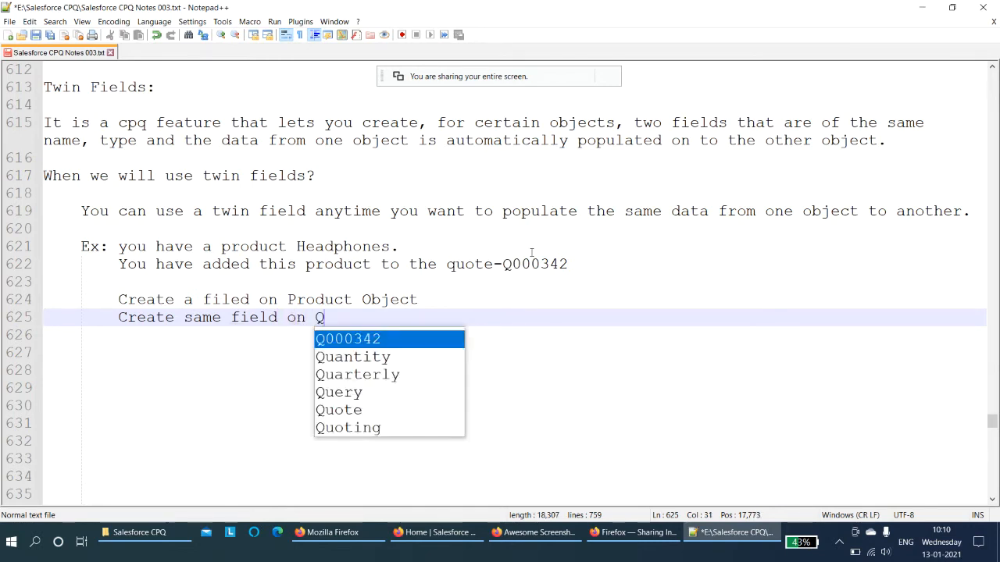
{"action": "type", "text": "uote Line Object"}
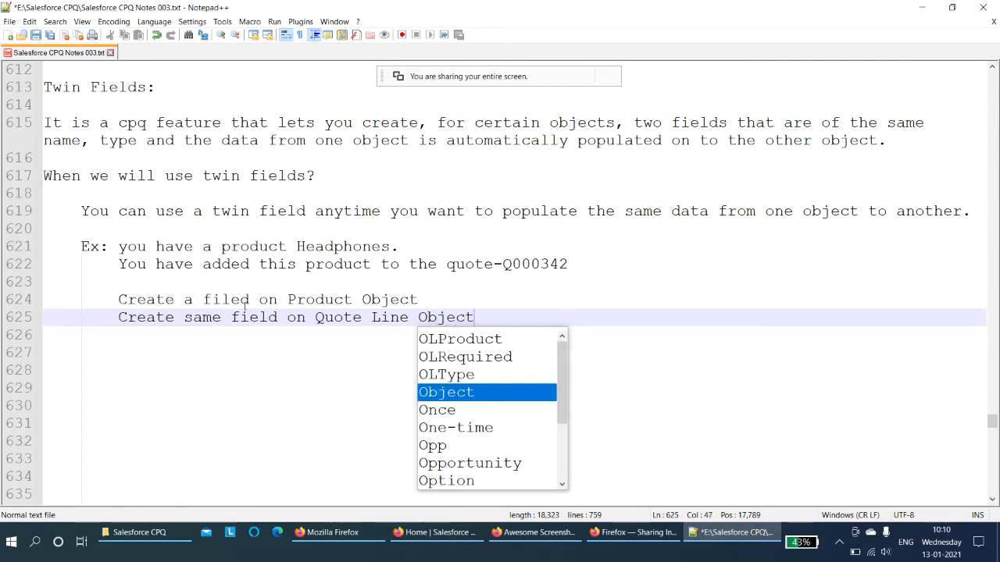
- Correct the misspelled "filed" to "field" in the line about creating a field on the Product Object
{"action": "left_click", "coordinate": [226, 302]}
{"action": "type", "text": "e"}
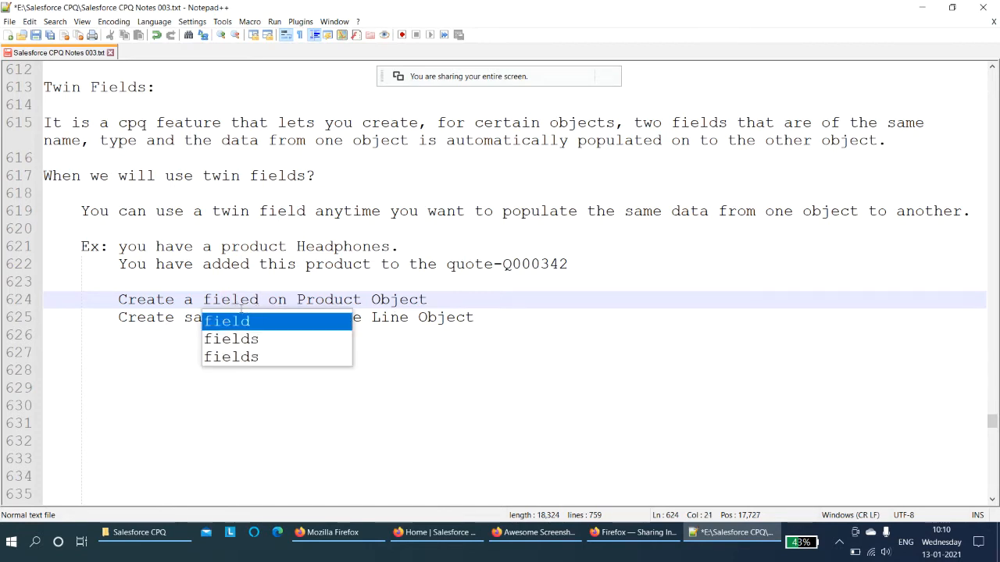
{"action": "key", "text": "Escape"}
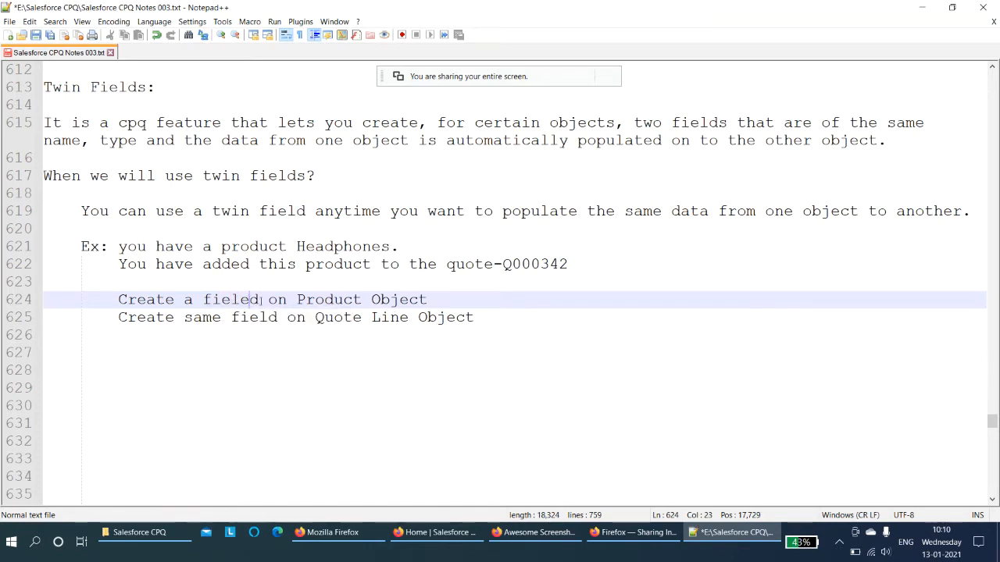
{"action": "key", "text": "BackSpace"}
- After a blank line, add the indented line "Mapping the data of an object." and start two new lines
{"action": "left_click", "coordinate": [516, 324]}
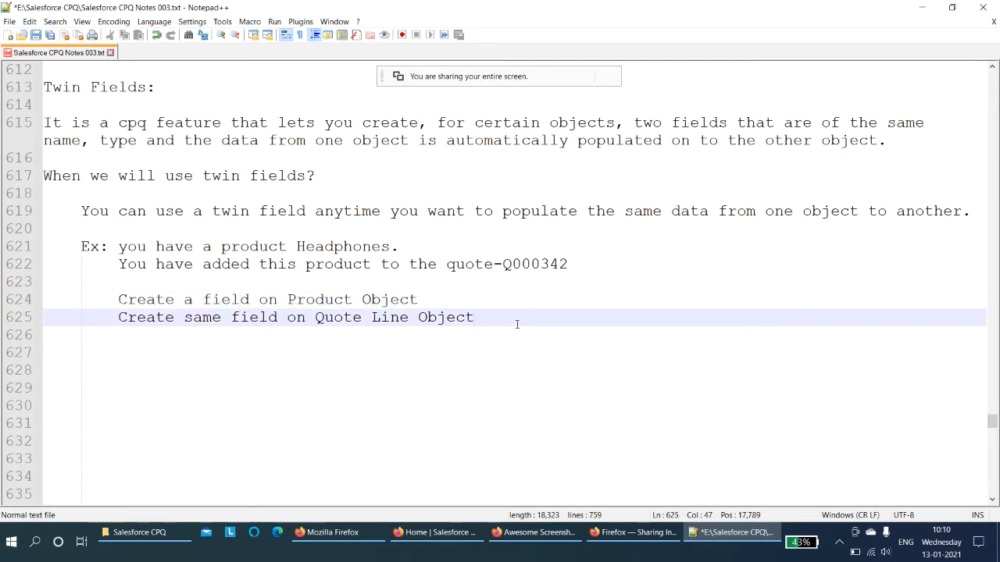
{"action": "key", "text": "Return"}
{"action": "key", "text": "Return"}
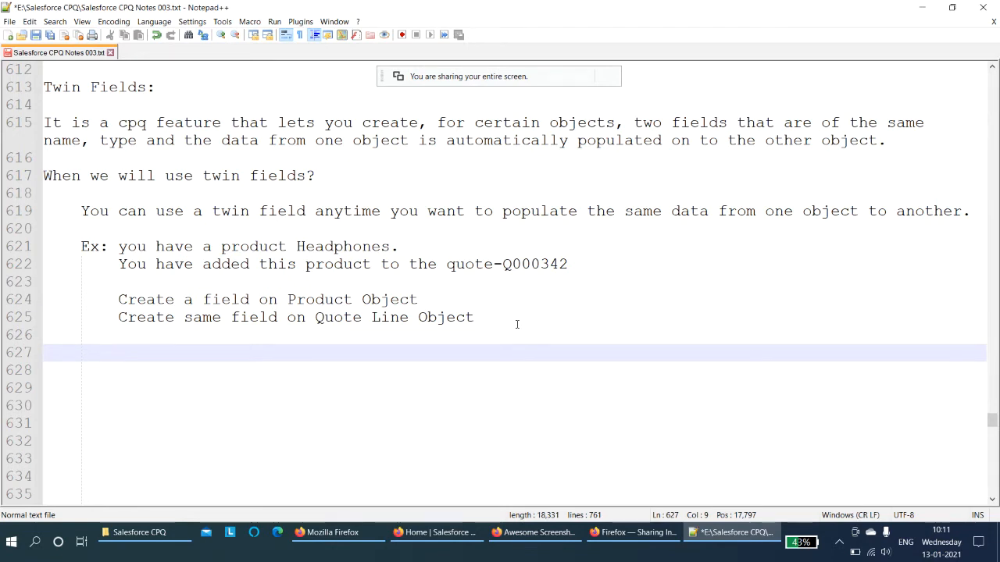
{"action": "type", "text": "Mapping the "}
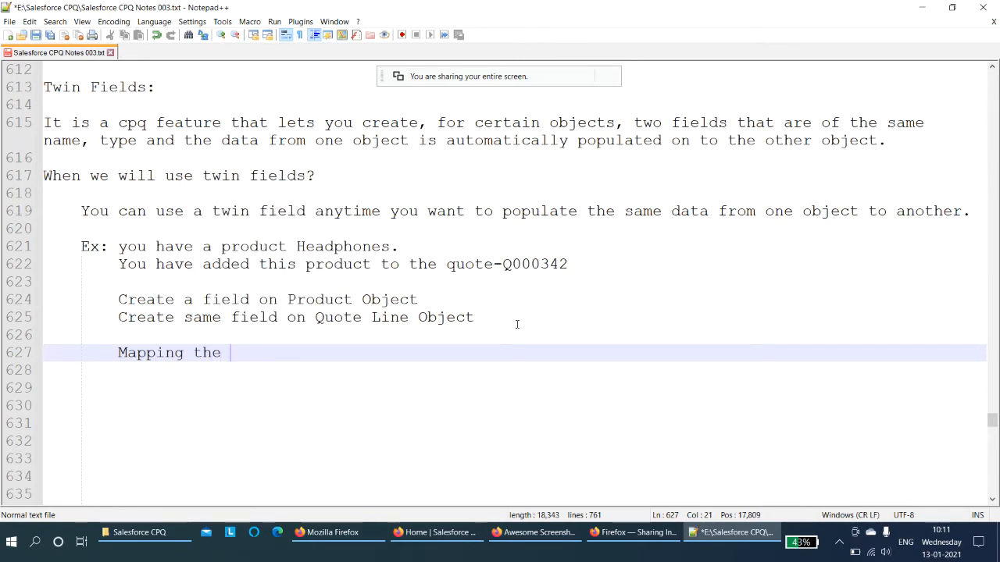
{"action": "type", "text": "data"}
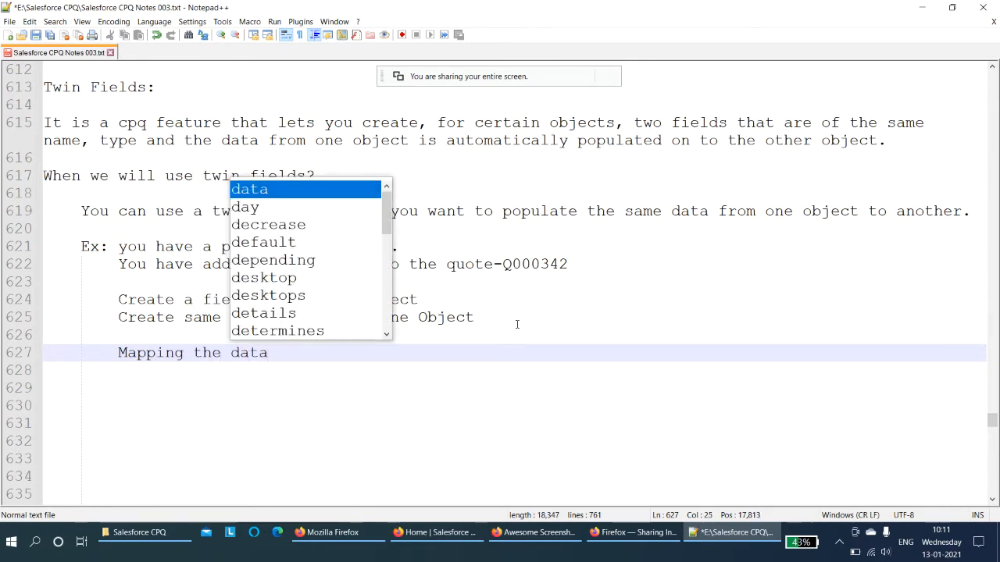
{"action": "type", "text": " of an object."}
{"action": "key", "text": "Return"}
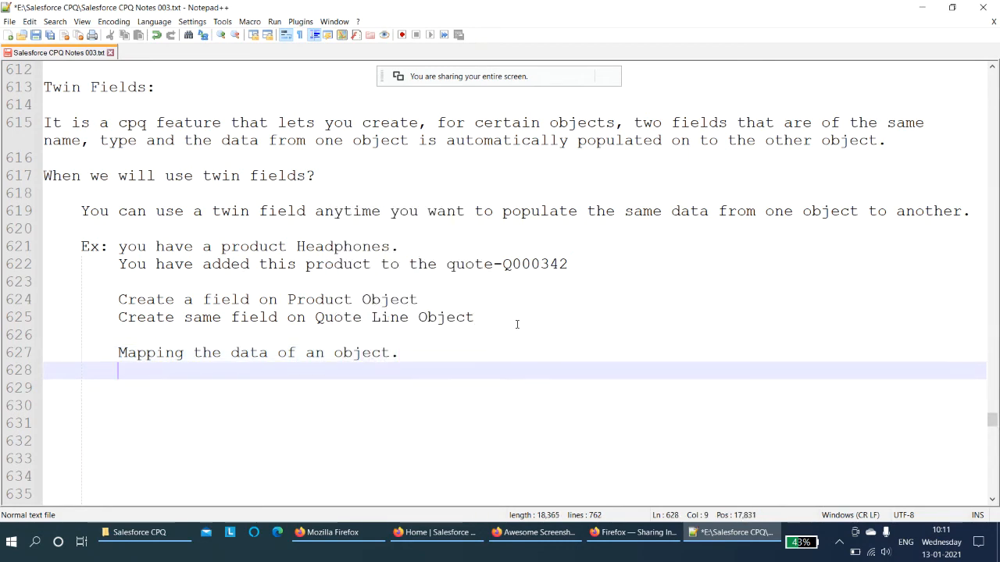
{"action": "key", "text": "Return"}
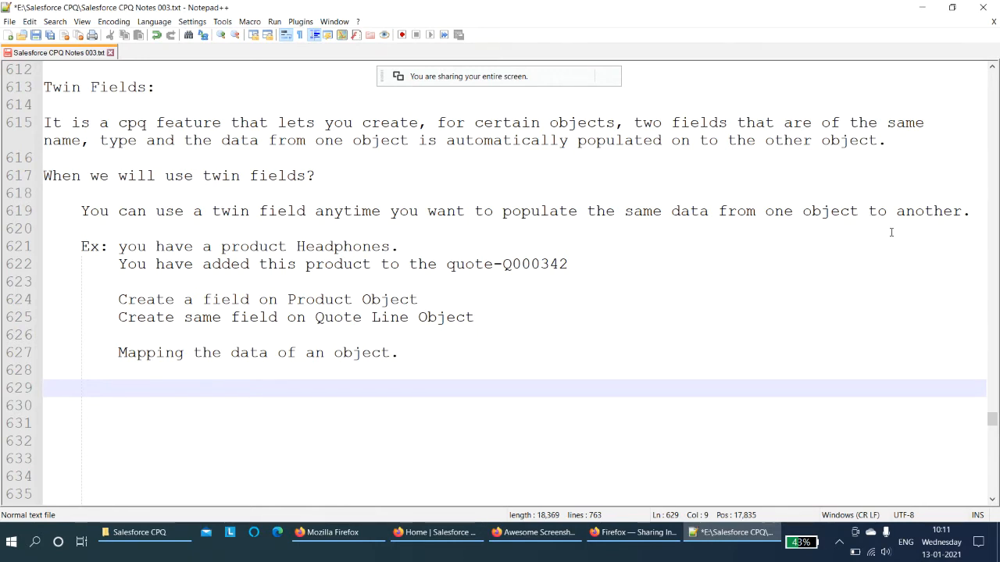
- Switch to the Salesforce Setup browser tab and open the Product object in Object Manager
{"action": "left_click", "coordinate": [435, 532]}
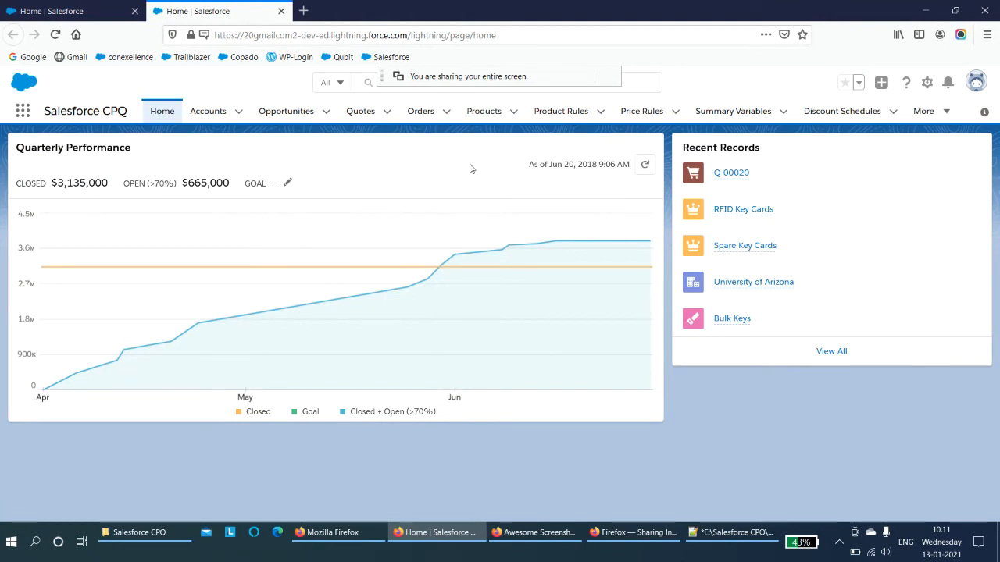
{"action": "key", "text": "ctrl+Tab"}
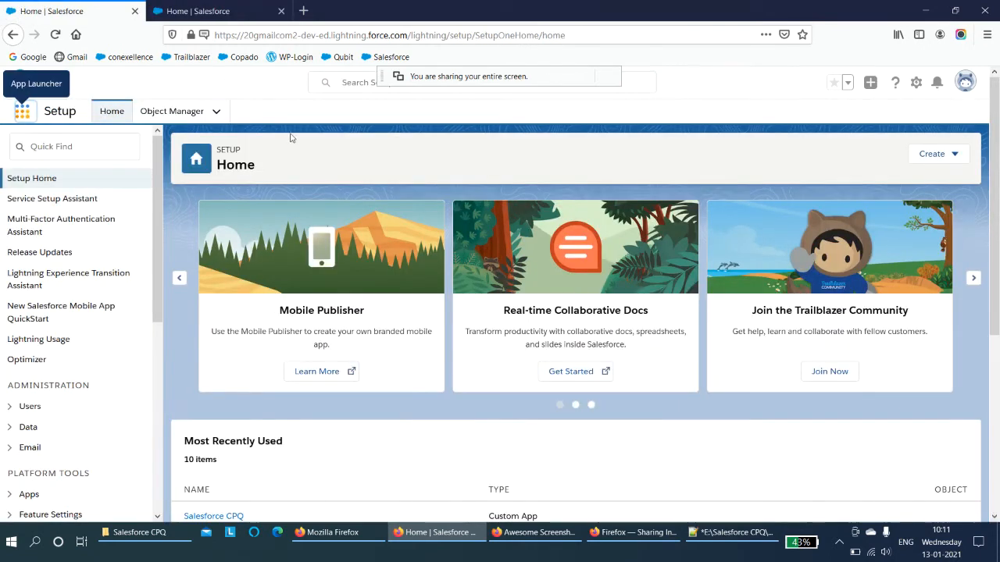
{"action": "left_click", "coordinate": [188, 113]}
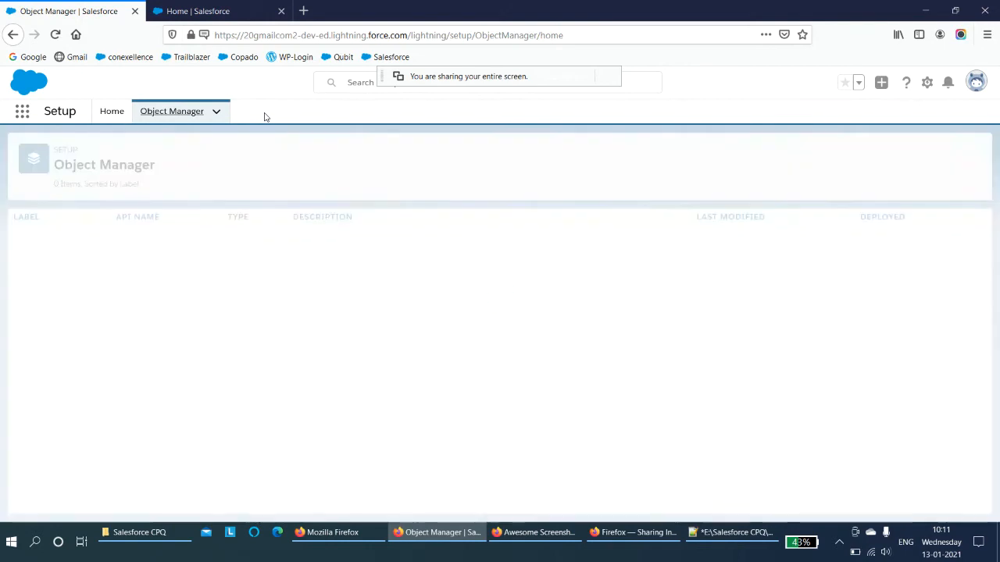
{"action": "left_click", "coordinate": [729, 156]}
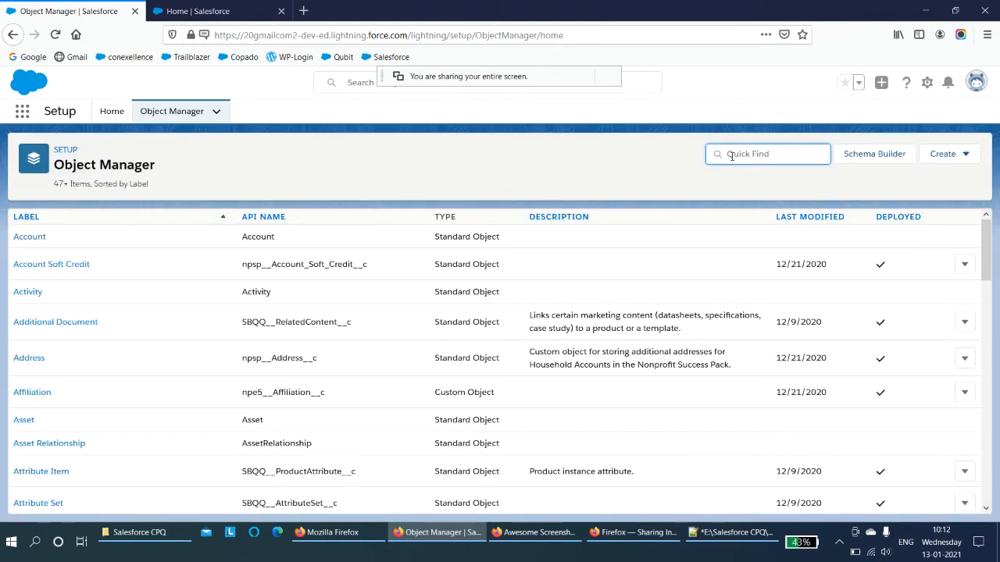
{"action": "type", "text": "Product"}
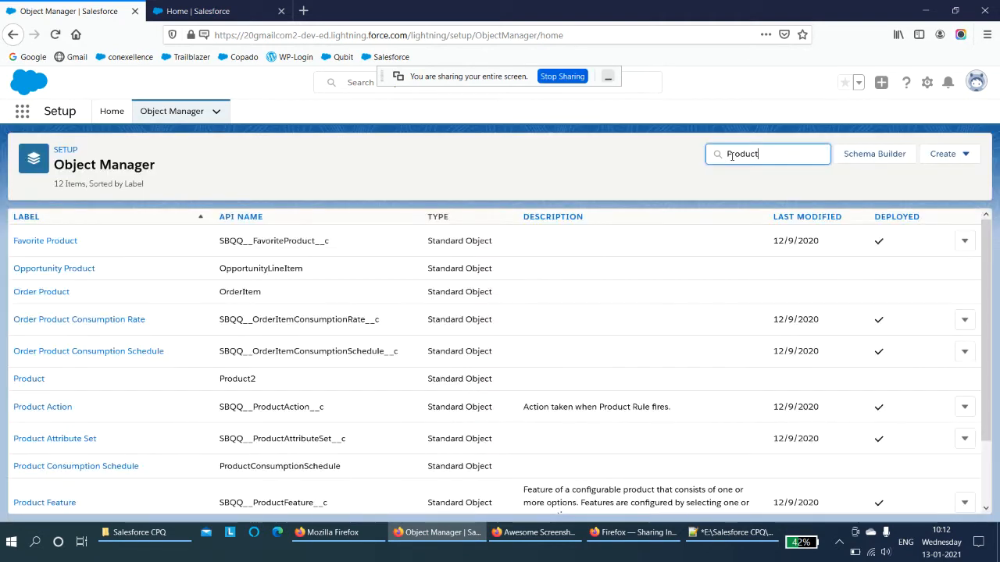
{"action": "left_click", "coordinate": [34, 380]}
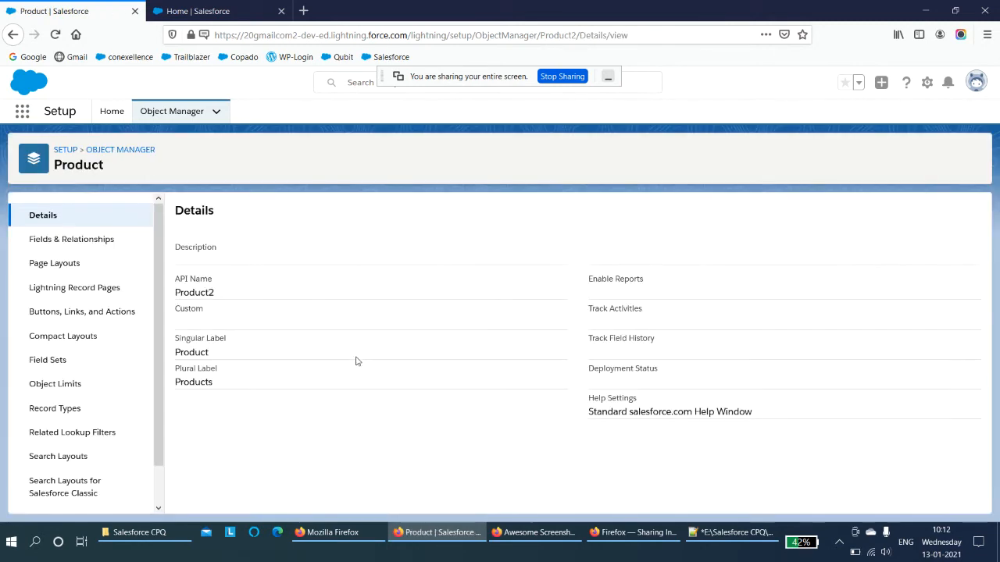
- Start a new custom field of type Text in the Product object's Fields & Relationships
{"action": "left_click", "coordinate": [100, 240]}
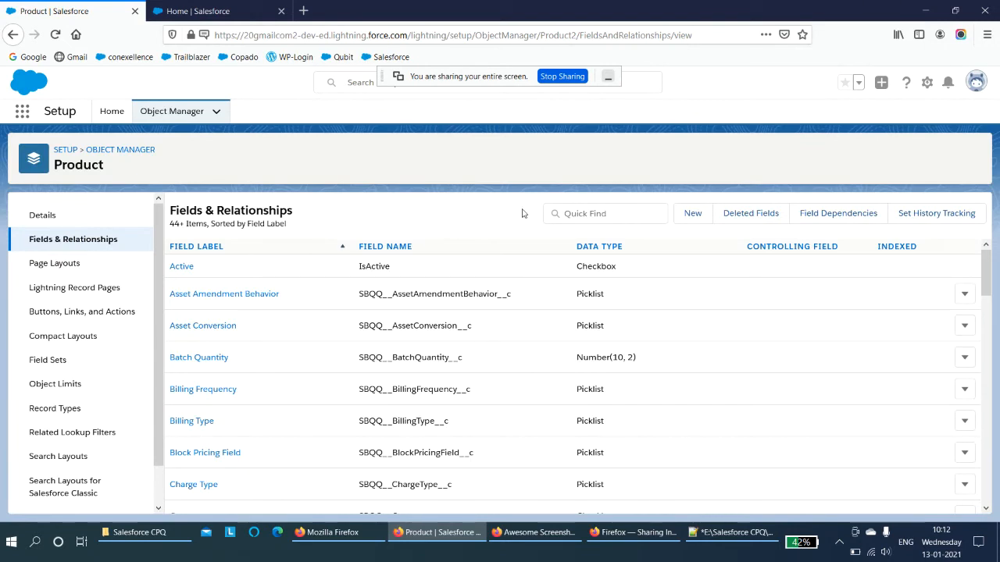
{"action": "left_click", "coordinate": [693, 214]}
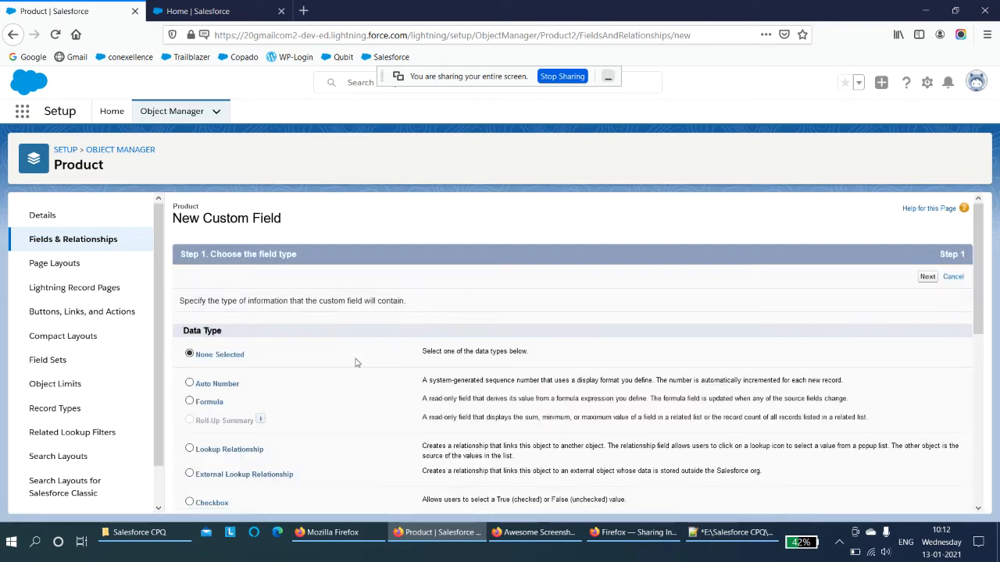
{"action": "scroll", "coordinate": [355, 363], "scroll_direction": "down", "scroll_amount": 2}
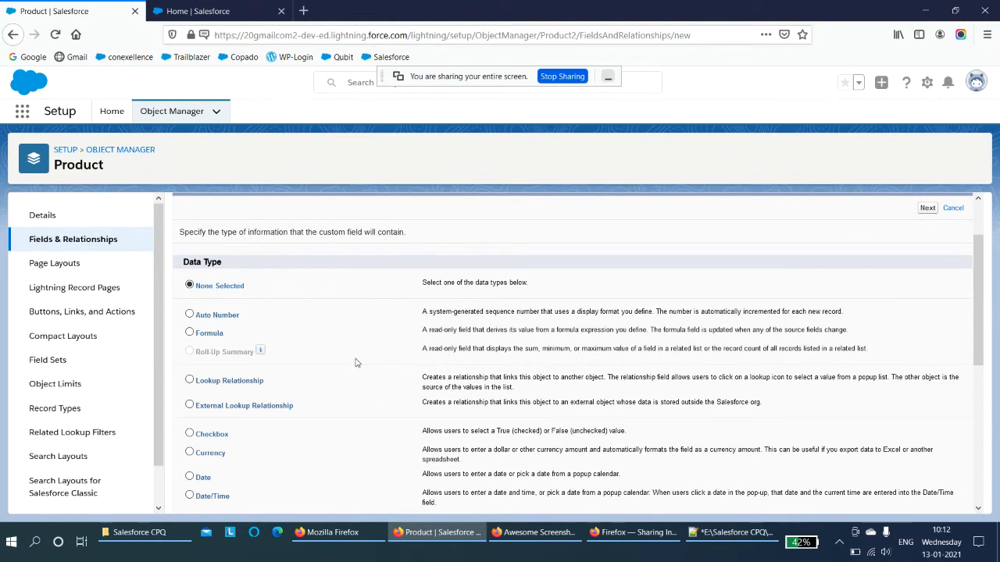
{"action": "scroll", "coordinate": [356, 363], "scroll_direction": "down", "scroll_amount": 2}
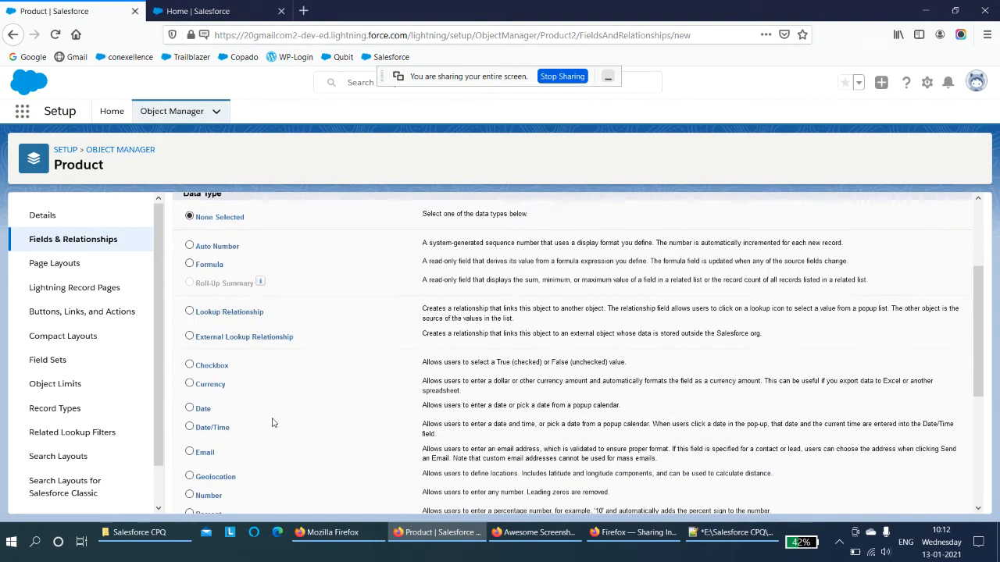
{"action": "scroll", "coordinate": [273, 423], "scroll_direction": "down", "scroll_amount": 2}
{"action": "scroll", "coordinate": [272, 422], "scroll_direction": "down", "scroll_amount": 5}
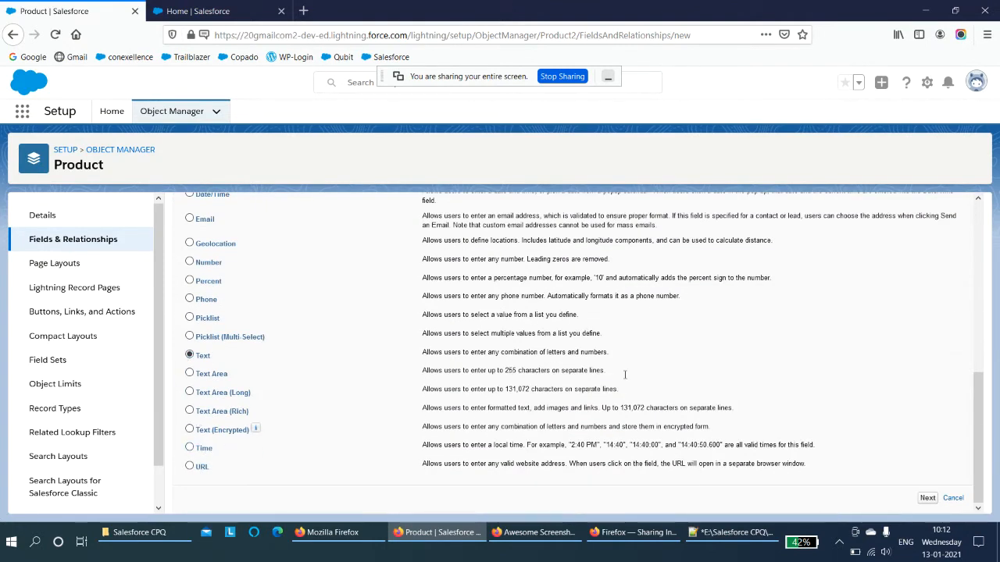
{"action": "left_click", "coordinate": [927, 498]}
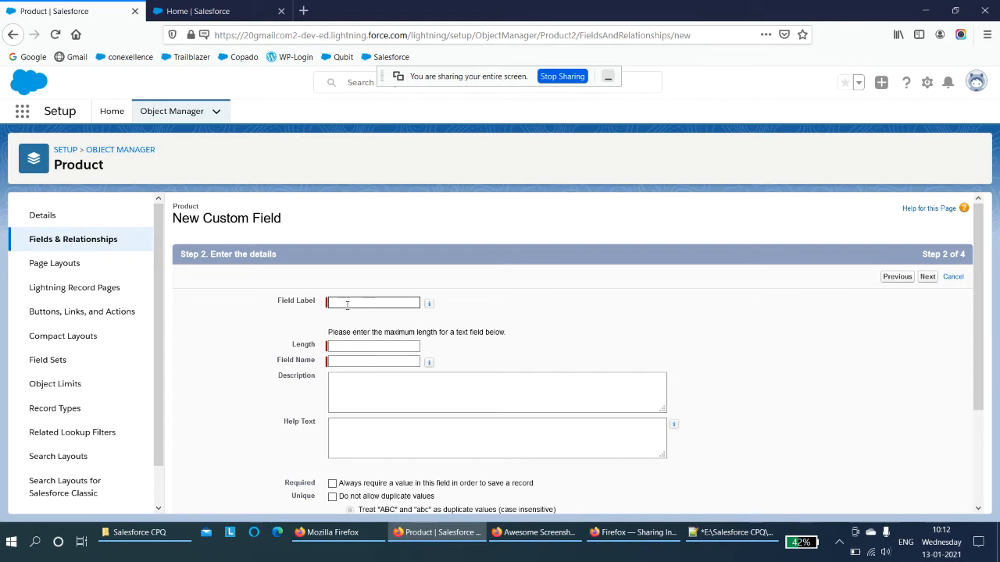
- Name the field "Special Feature" with length 16, keep default security and page layouts, and save it
{"action": "type", "text": "Special Feature"}
{"action": "left_click", "coordinate": [375, 345]}
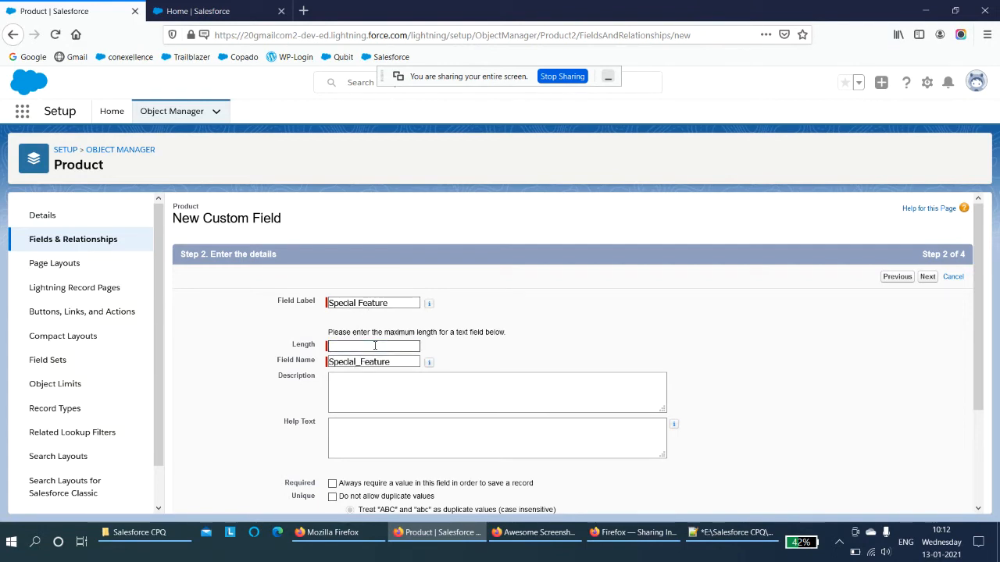
{"action": "type", "text": "16"}
{"action": "left_click", "coordinate": [535, 358]}
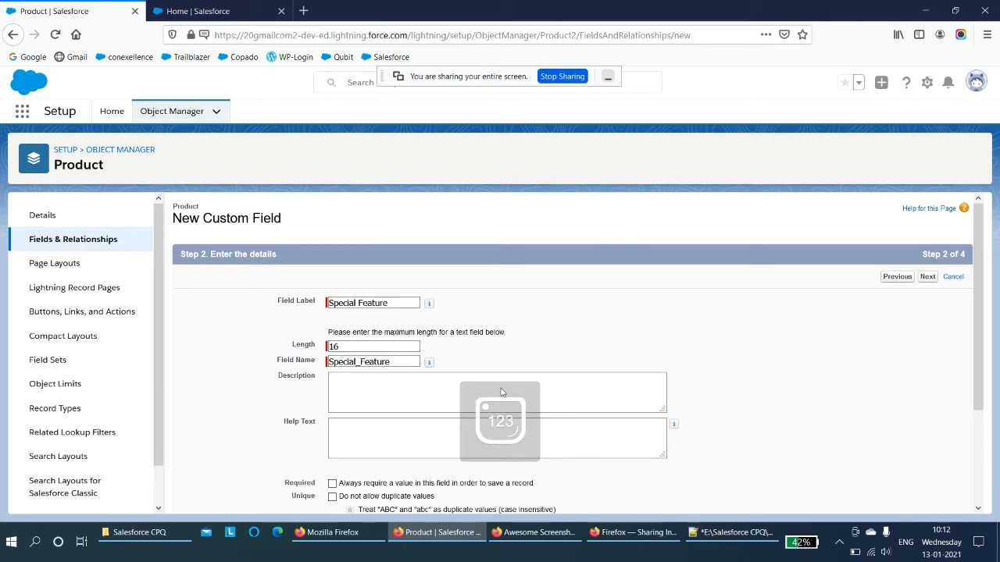
{"action": "scroll", "coordinate": [382, 463], "scroll_direction": "down", "scroll_amount": 3}
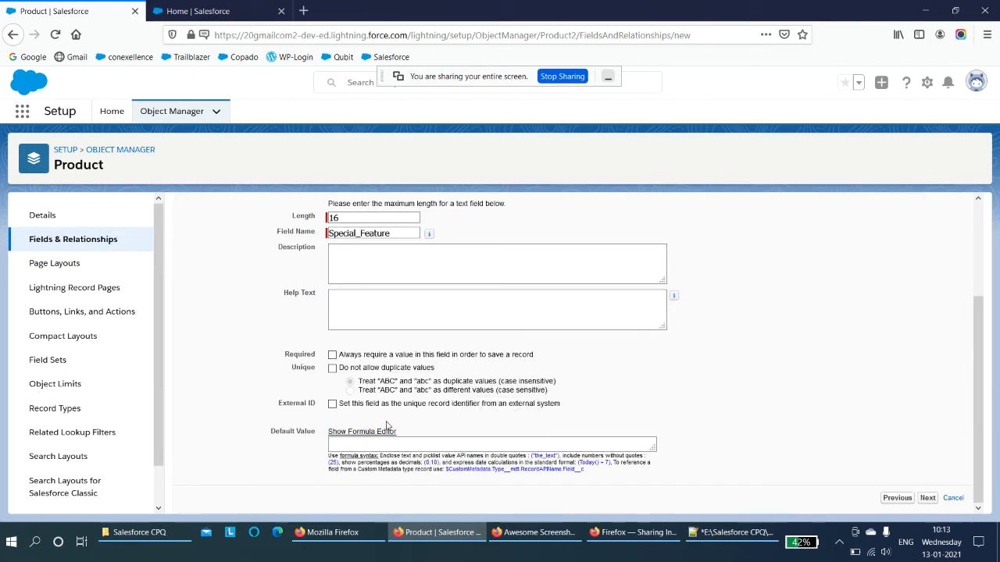
{"action": "left_click", "coordinate": [928, 499]}
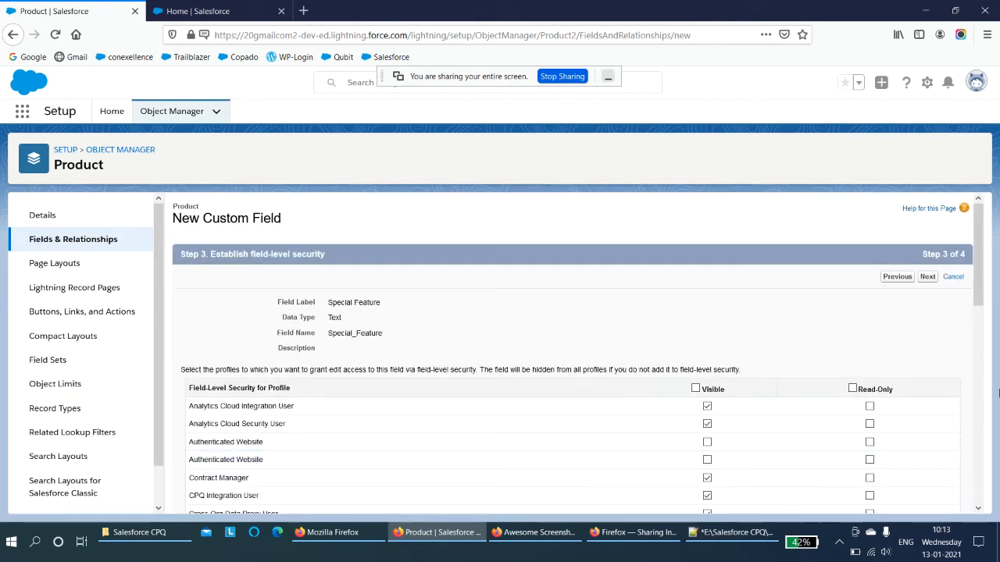
{"action": "left_click", "coordinate": [928, 278]}
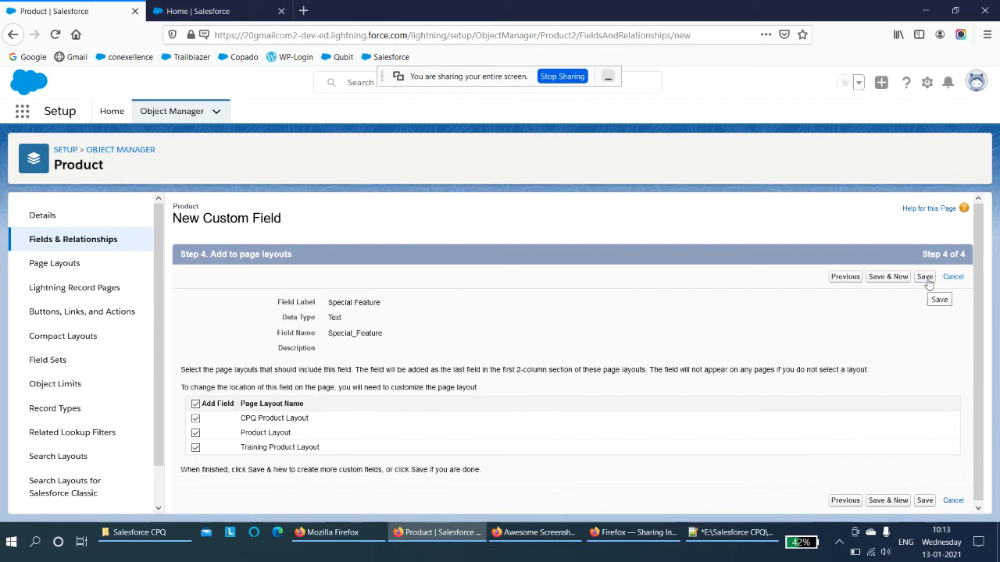
{"action": "left_click", "coordinate": [925, 277]}
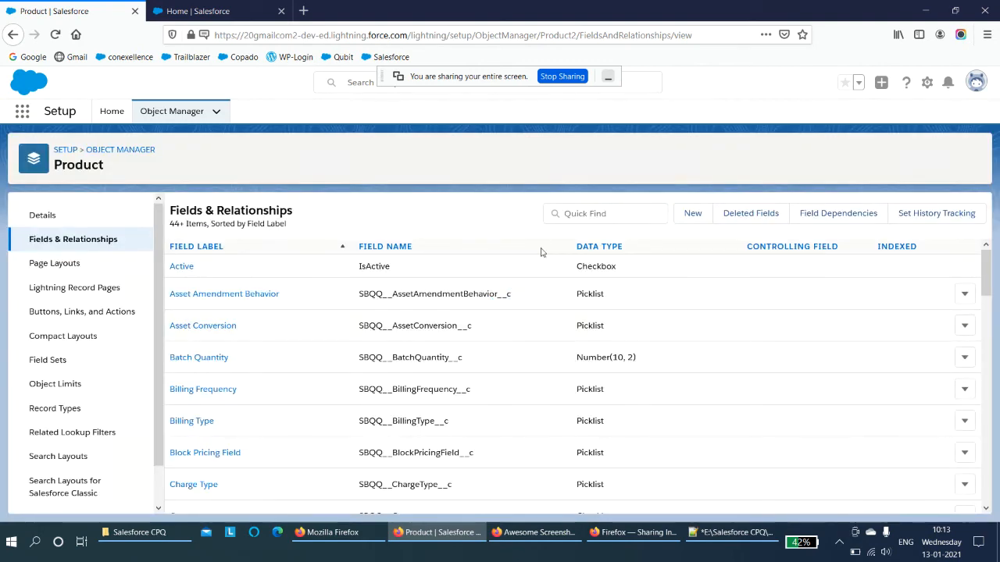
- Return to Object Manager, search for "quote line" and open the Quote Line object
{"action": "left_click", "coordinate": [119, 150]}
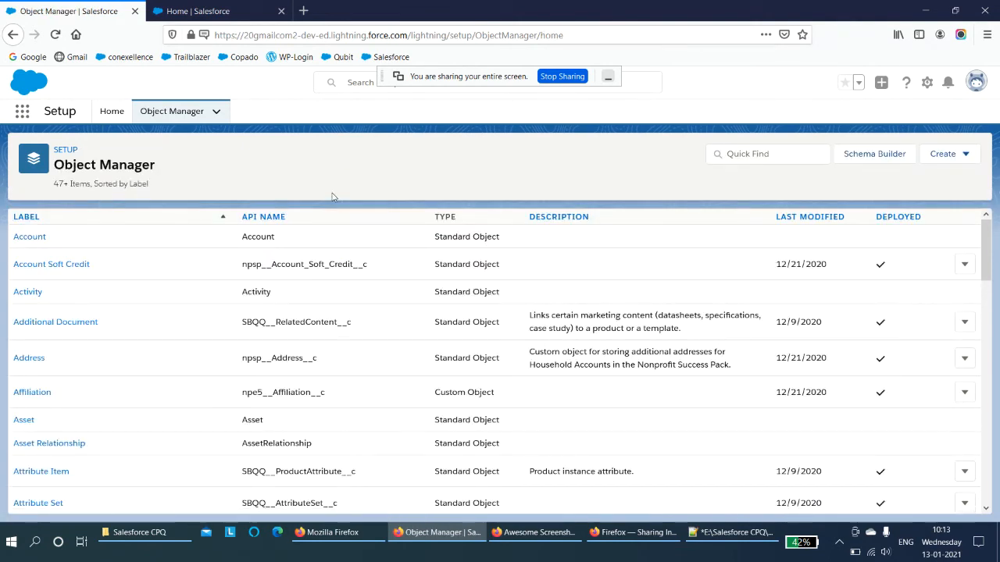
{"action": "left_click", "coordinate": [767, 155]}
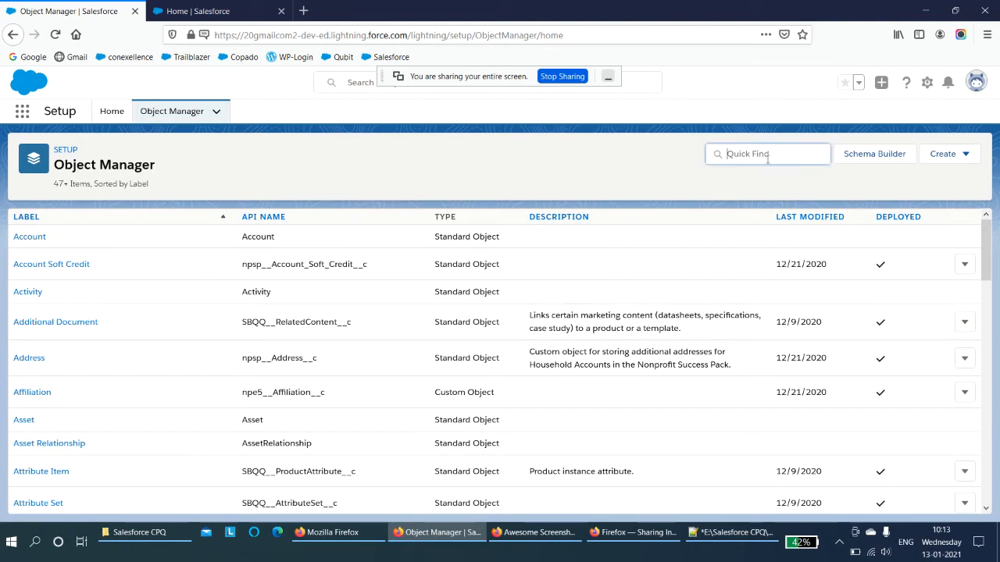
{"action": "type", "text": "quote line"}
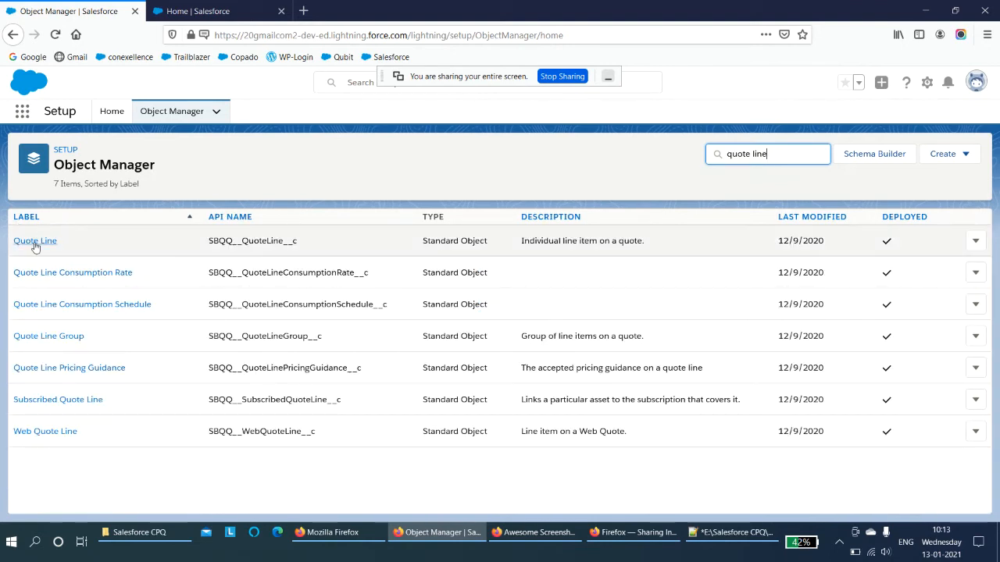
{"action": "left_click", "coordinate": [35, 243]}
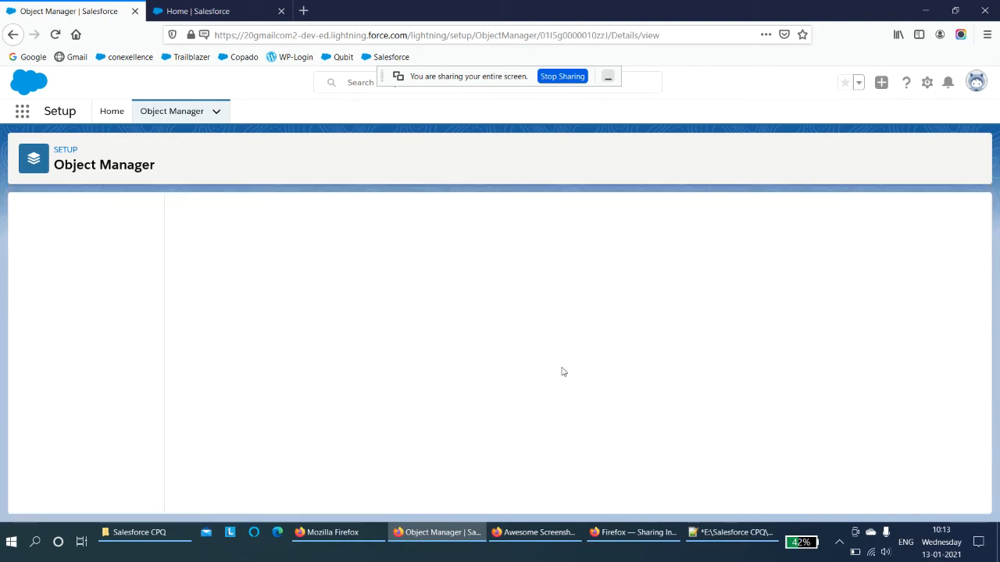
- Start a new custom field of type Text in the Quote Line object's Fields & Relationships
{"action": "left_click", "coordinate": [95, 244]}
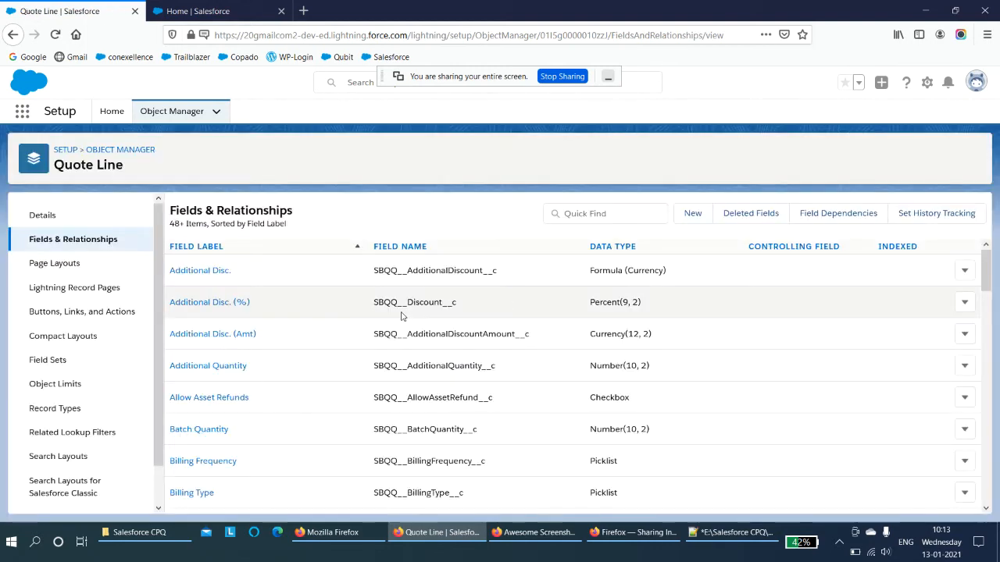
{"action": "left_click", "coordinate": [692, 220]}
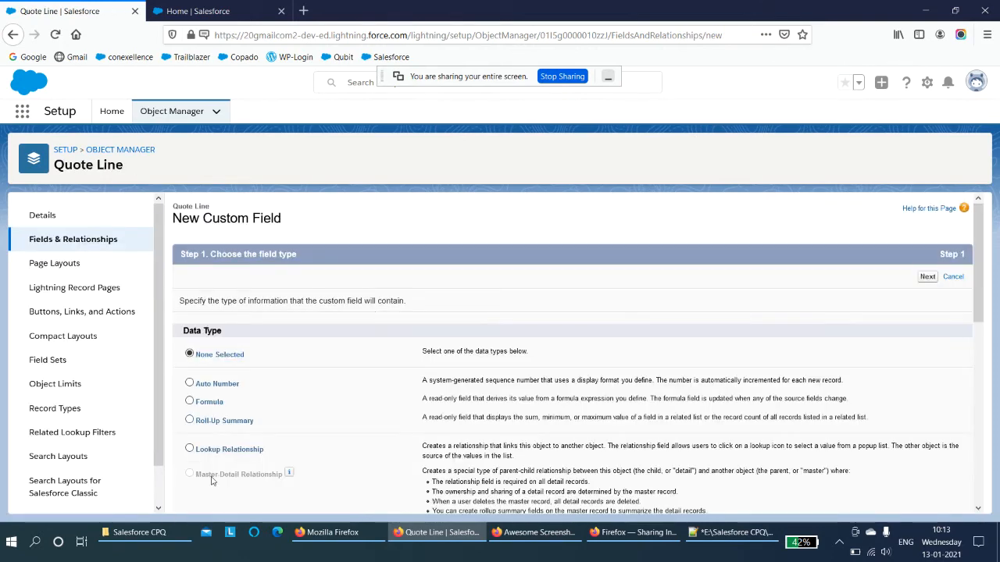
{"action": "scroll", "coordinate": [211, 481], "scroll_direction": "down", "scroll_amount": 5}
{"action": "left_click", "coordinate": [190, 380]}
{"action": "scroll", "coordinate": [781, 408], "scroll_direction": "down", "scroll_amount": 1}
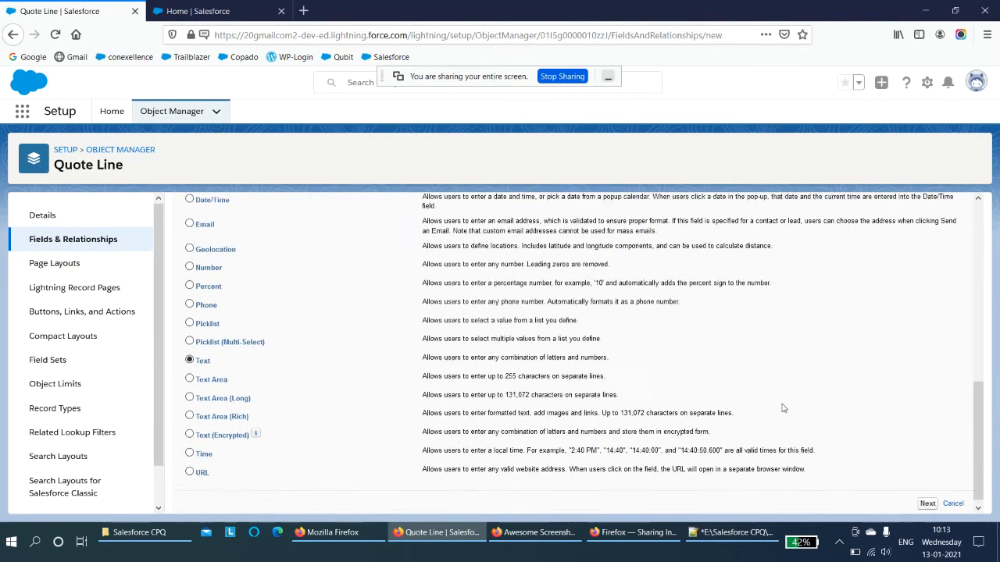
{"action": "left_click", "coordinate": [929, 498]}
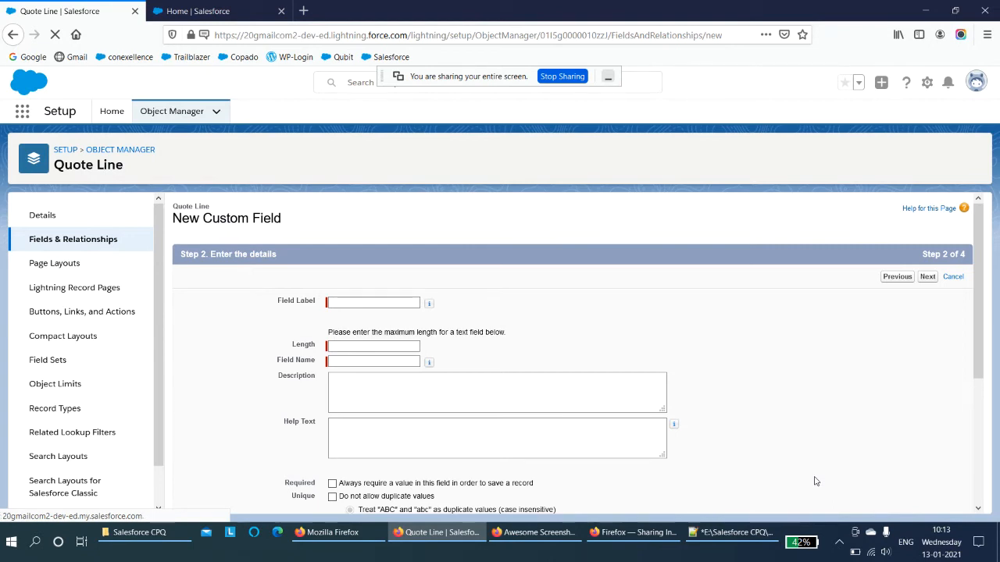
- Name the Quote Line field "Special Feature" with length 16, keep default security and page layouts, and save it
{"action": "left_click", "coordinate": [371, 303]}
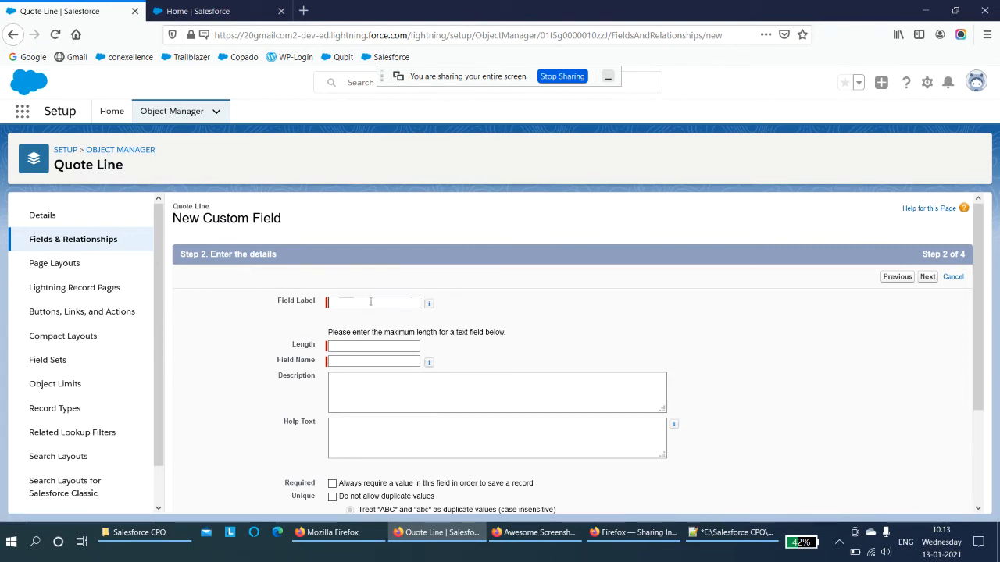
{"action": "type", "text": "Special Feature"}
{"action": "left_click", "coordinate": [343, 373]}
{"action": "double_click", "coordinate": [359, 362]}
{"action": "left_click", "coordinate": [410, 372]}
{"action": "left_click", "coordinate": [396, 381]}
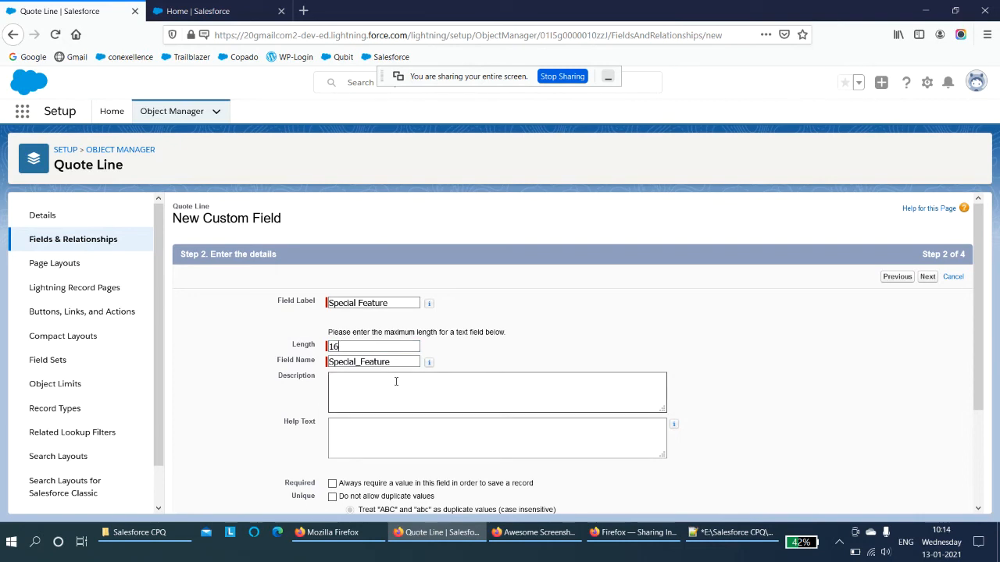
{"action": "scroll", "coordinate": [396, 382], "scroll_direction": "down", "scroll_amount": 3}
{"action": "left_click", "coordinate": [928, 499]}
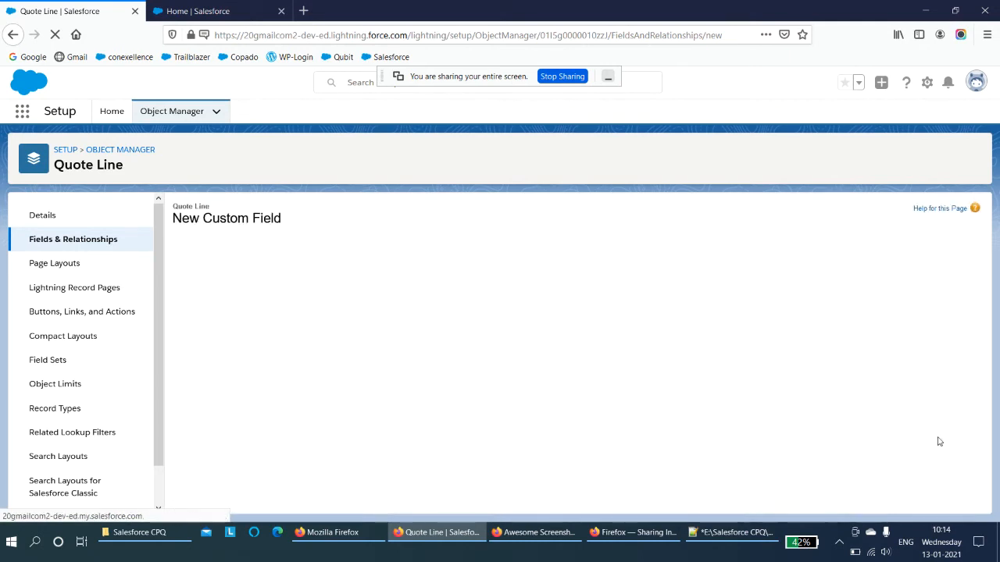
{"action": "left_click", "coordinate": [925, 278]}
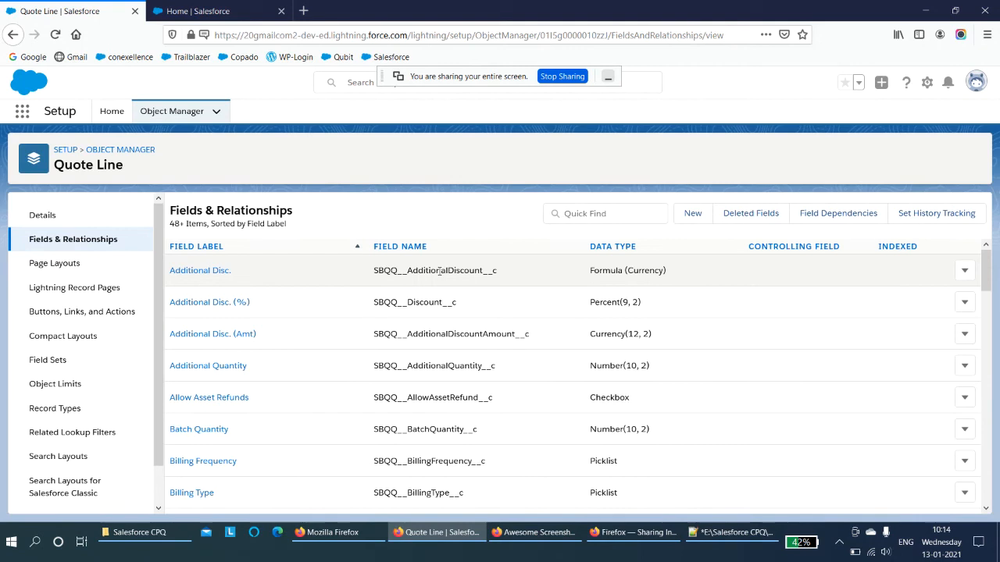
- Open the 4K Video Camera product record and set its Special Feature to FHD
{"action": "left_click", "coordinate": [213, 12]}
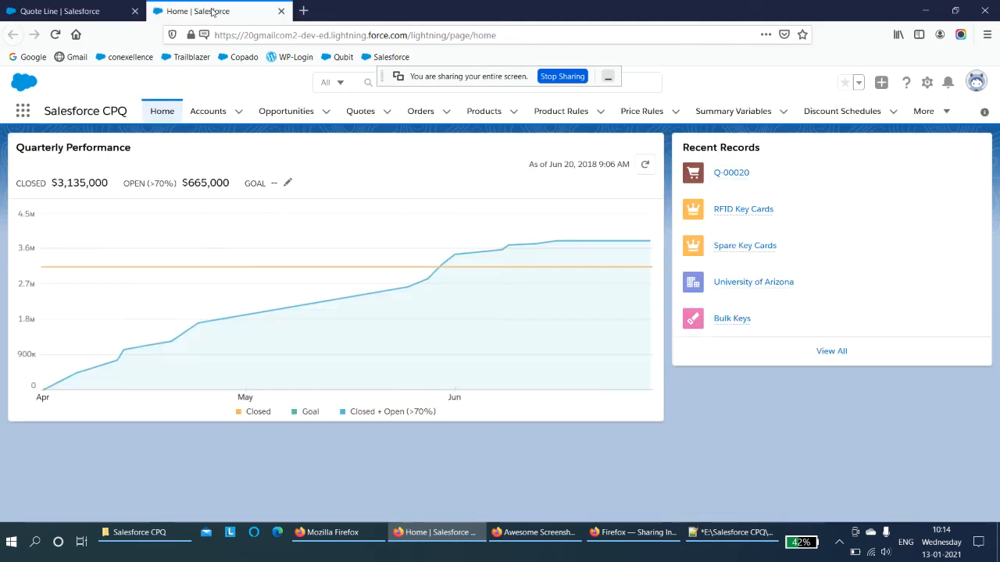
{"action": "left_click", "coordinate": [483, 111]}
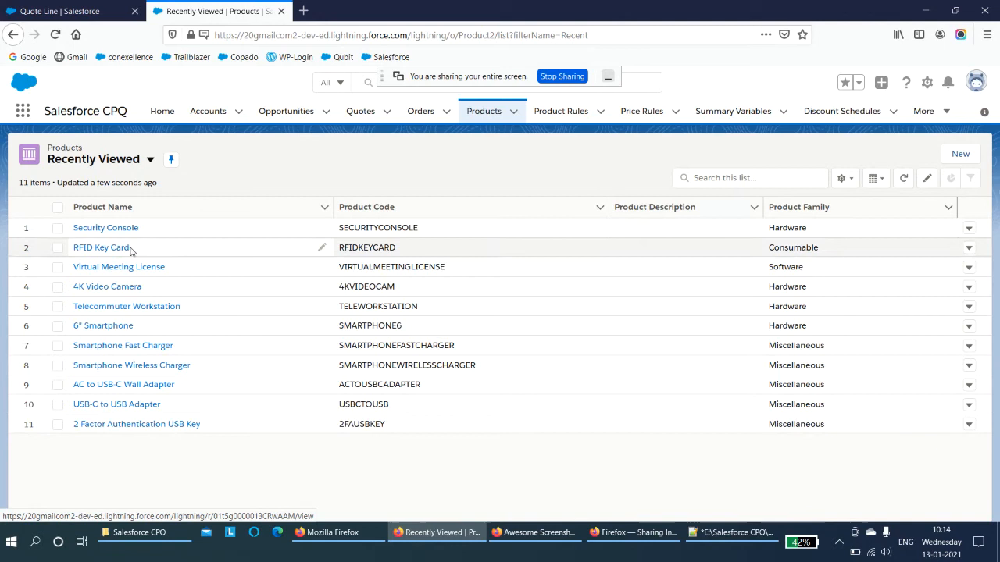
{"action": "left_click", "coordinate": [127, 286]}
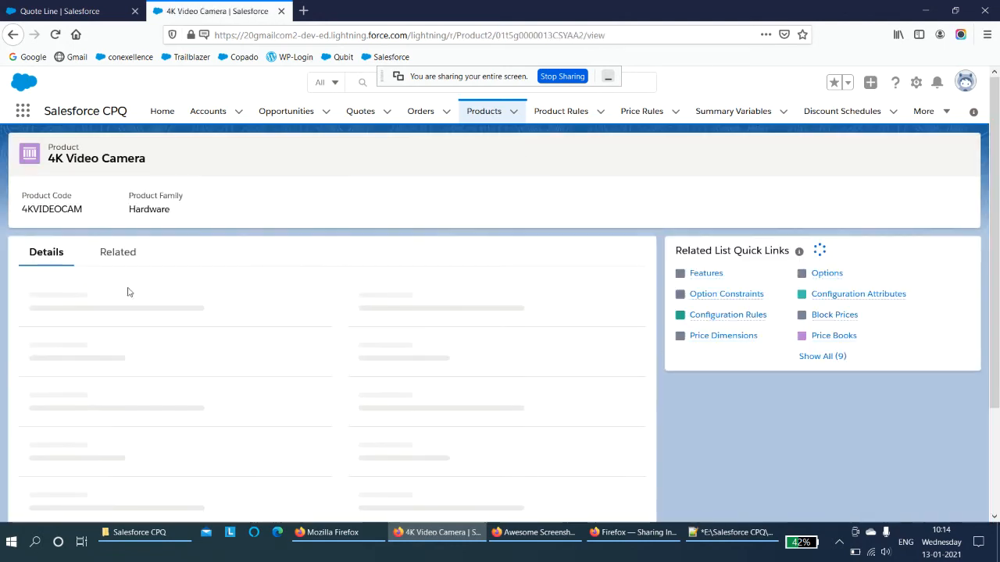
{"action": "scroll", "coordinate": [268, 318], "scroll_direction": "down", "scroll_amount": 2}
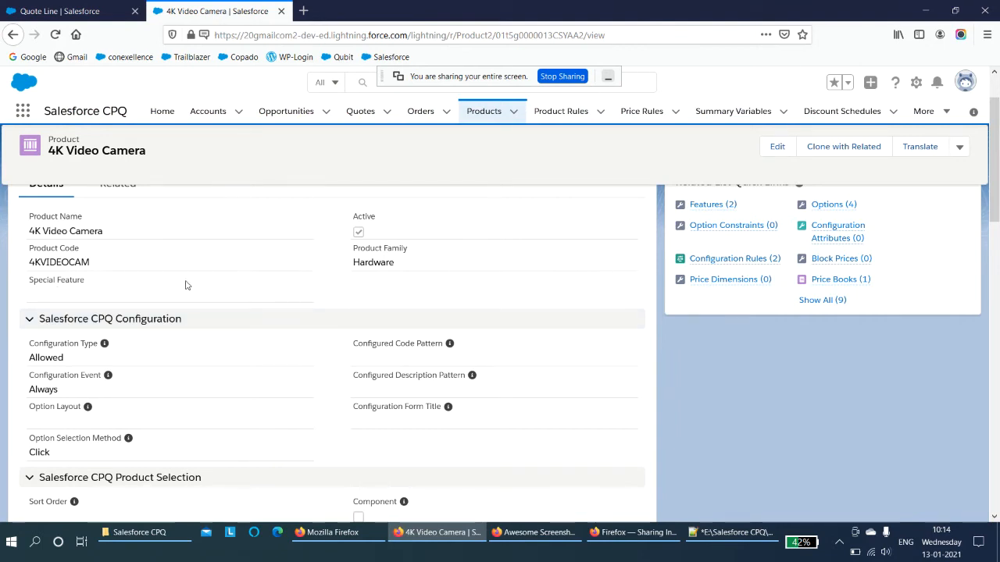
{"action": "left_click", "coordinate": [777, 147]}
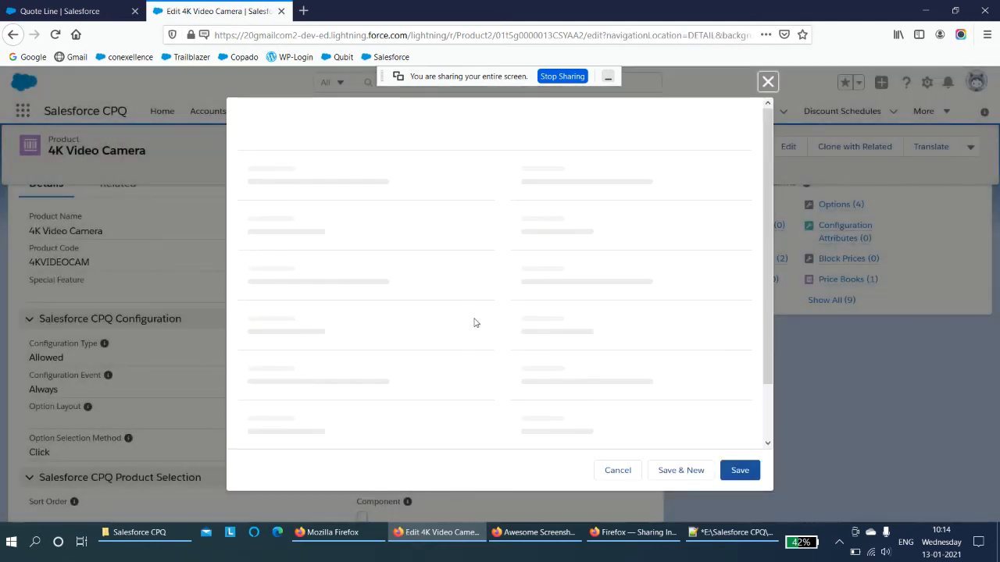
{"action": "left_click", "coordinate": [426, 263]}
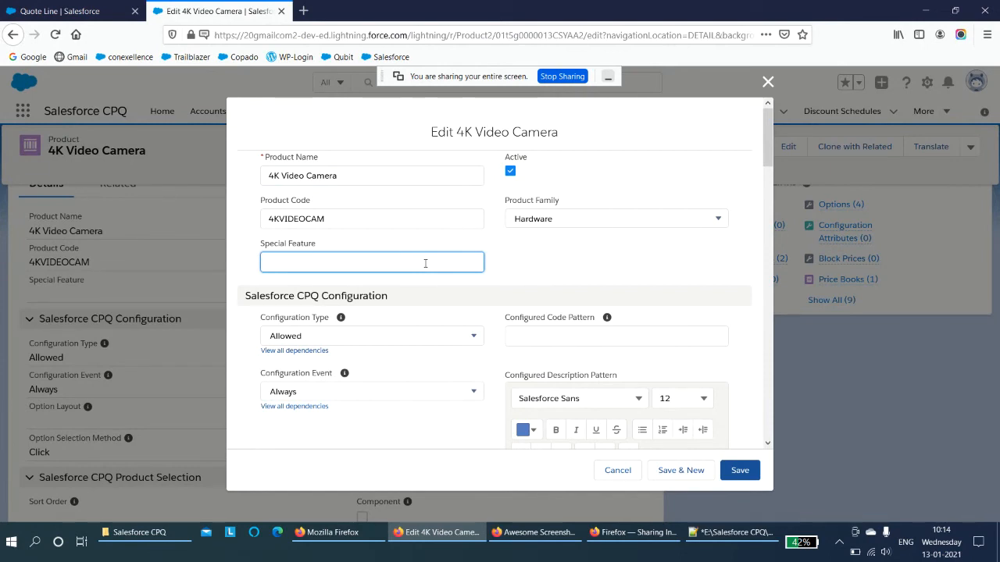
{"action": "type", "text": "FHD"}
{"action": "left_click", "coordinate": [738, 471]}
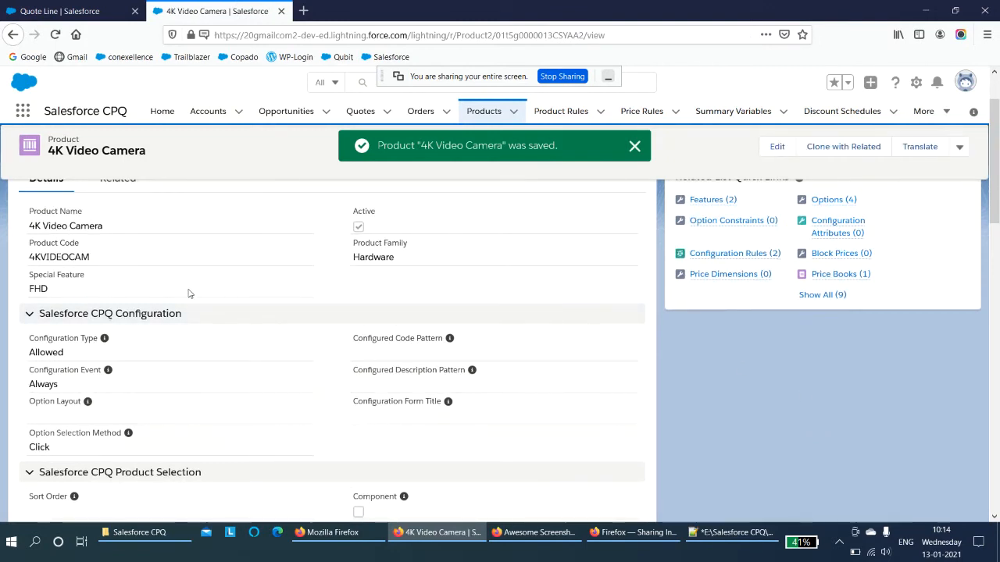
- Open quote Q-00020 in a new tab, edit its lines, and select the 4K Video Camera product to add
{"action": "right_click", "coordinate": [364, 111]}
{"action": "left_click", "coordinate": [421, 117]}
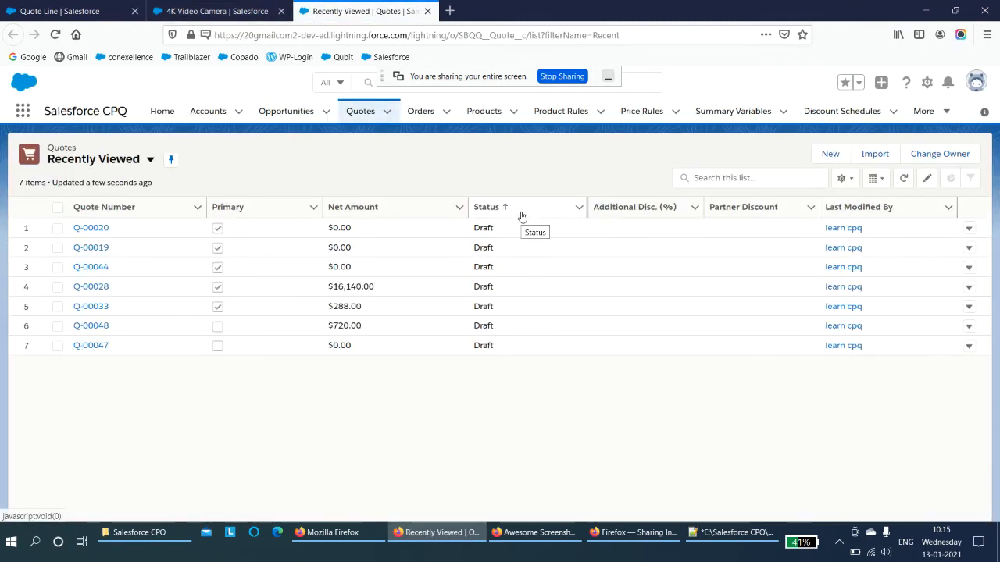
{"action": "left_click", "coordinate": [87, 228]}
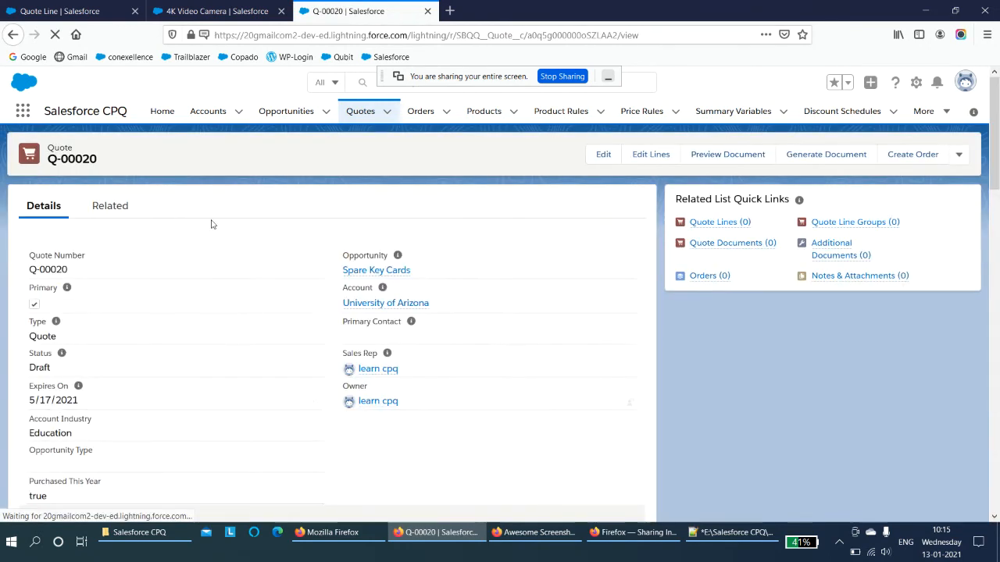
{"action": "left_click", "coordinate": [651, 155]}
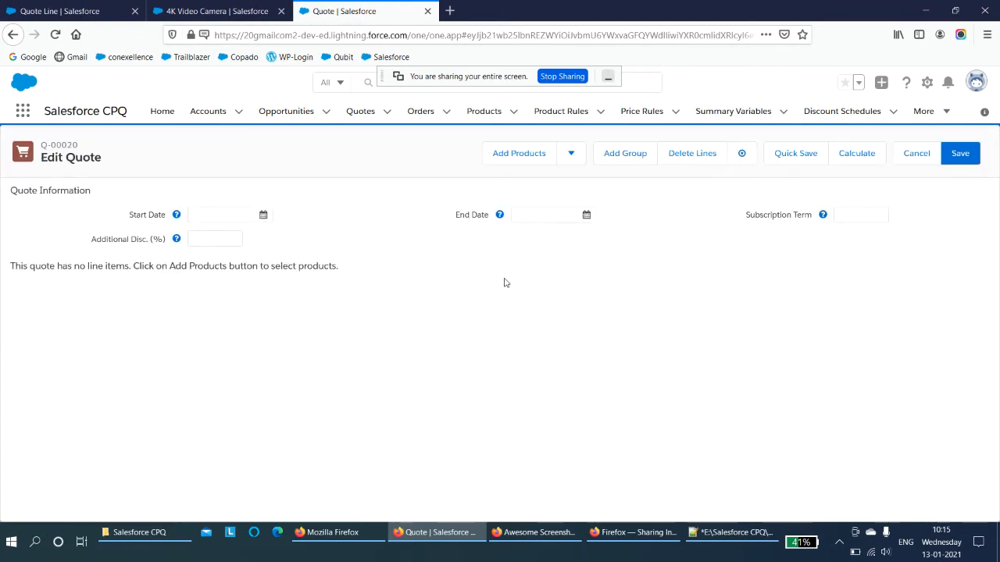
{"action": "left_click", "coordinate": [513, 154]}
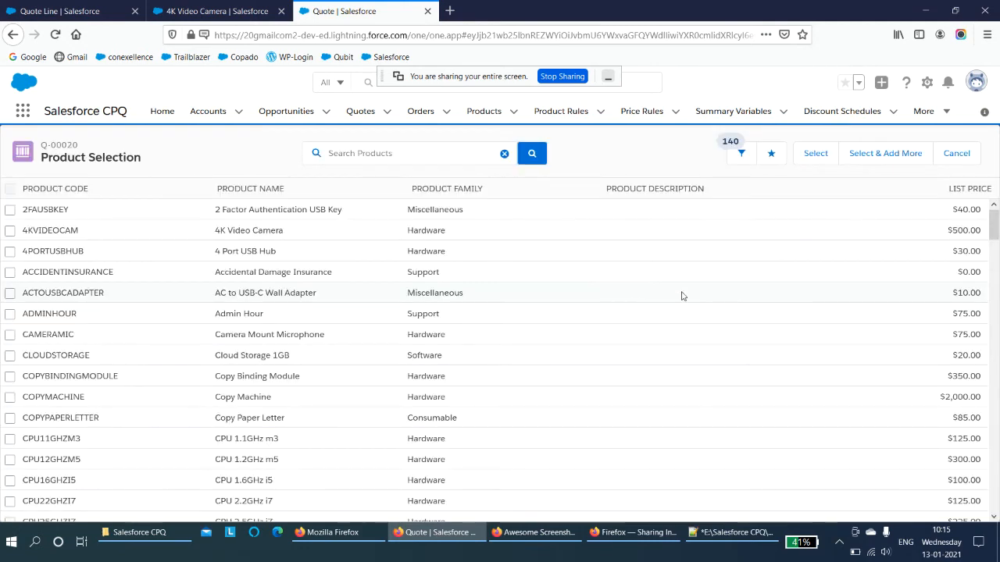
{"action": "left_click", "coordinate": [11, 231]}
- Confirm the product selection, keep the Camera Mount Microphone option in the configuration, and save the quote lines
{"action": "left_click", "coordinate": [188, 11]}
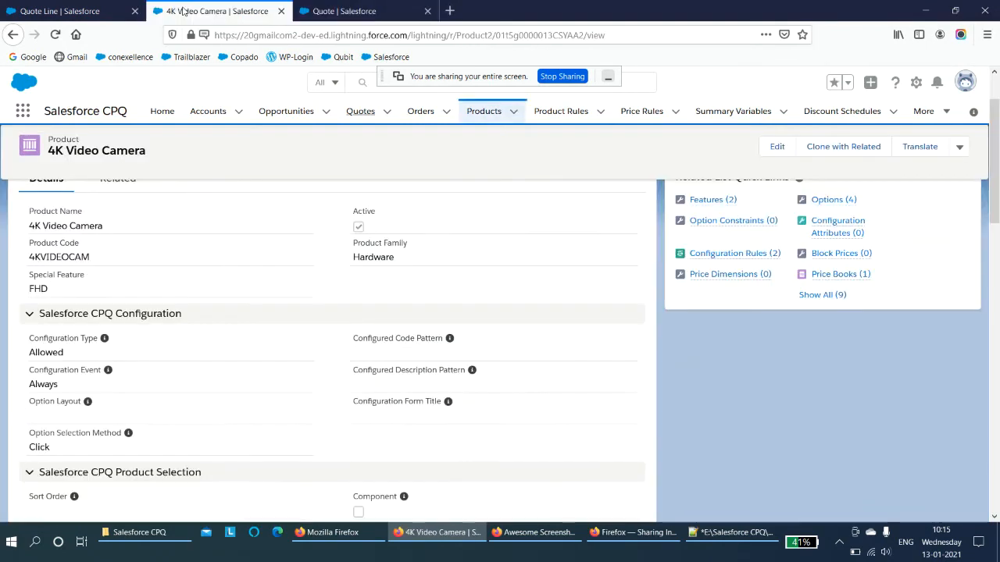
{"action": "left_click", "coordinate": [313, 11]}
{"action": "left_click", "coordinate": [817, 157]}
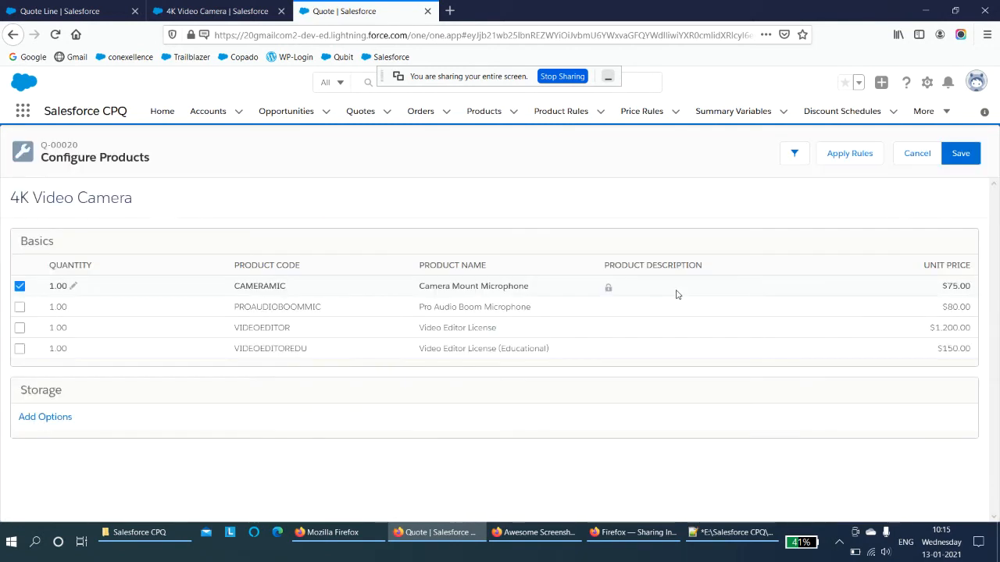
{"action": "left_click", "coordinate": [960, 156]}
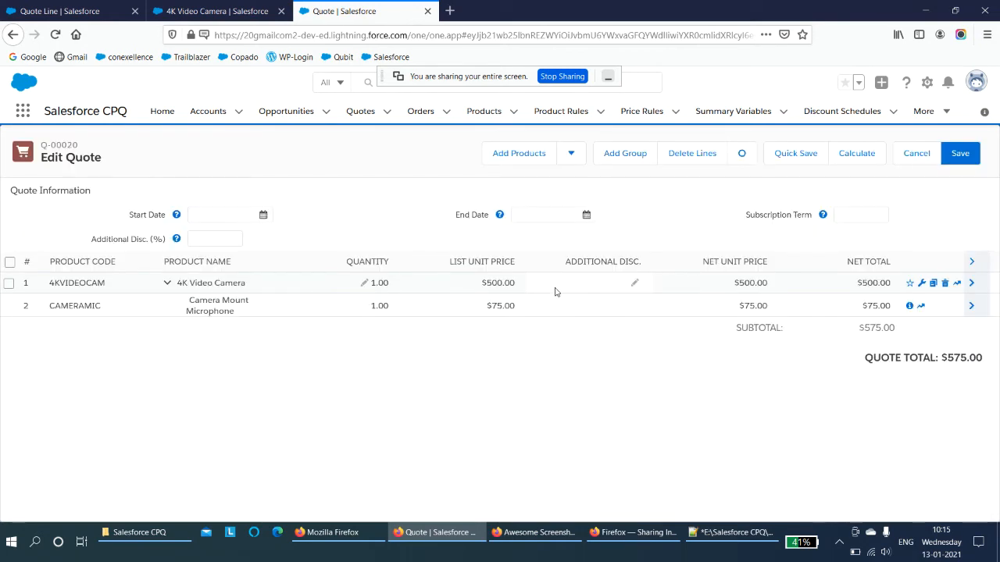
{"action": "left_click", "coordinate": [960, 153]}
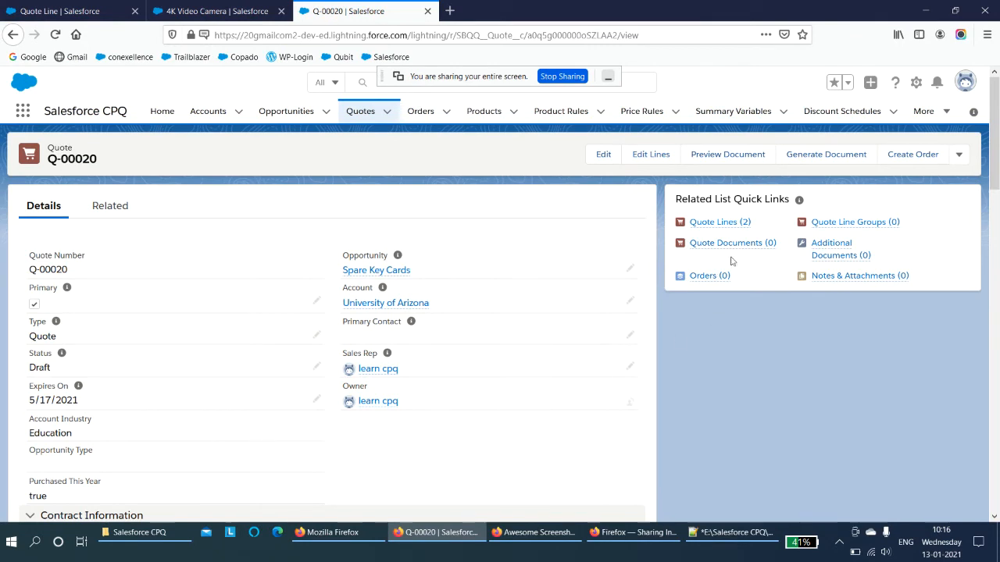
- Open the quote's 4K Video Camera quote line and compare its Special Feature with the product record's
{"action": "left_click", "coordinate": [720, 223]}
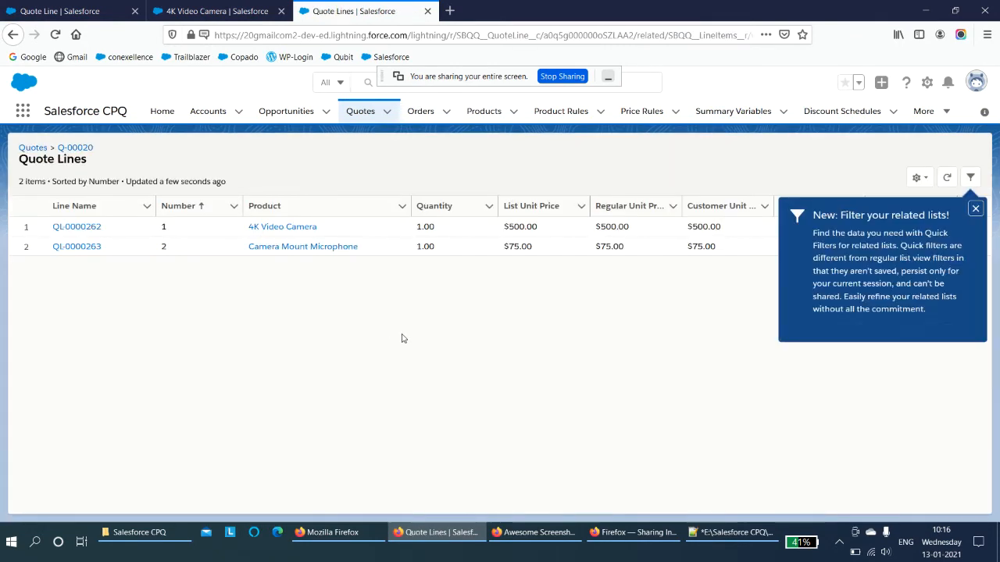
{"action": "left_click", "coordinate": [84, 226]}
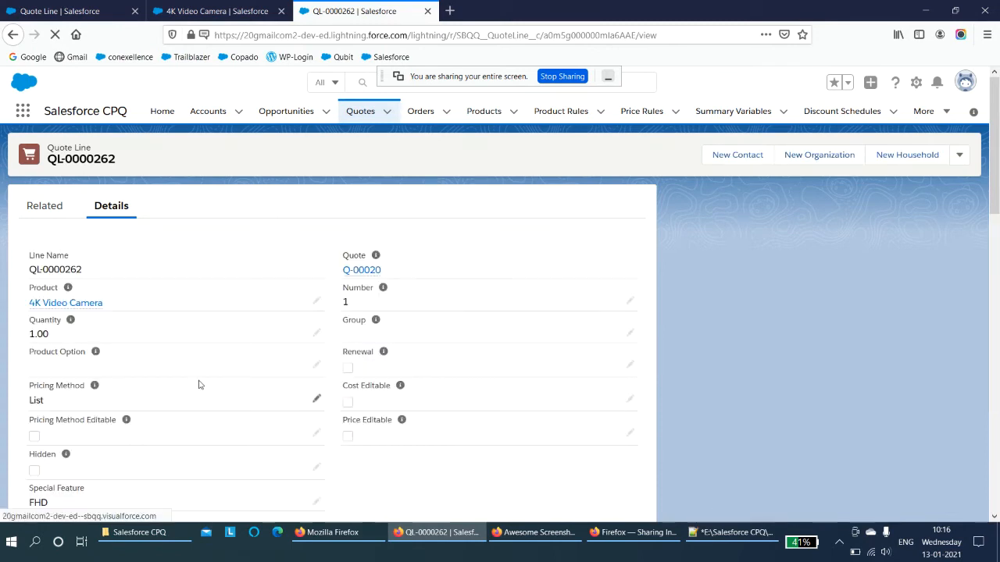
{"action": "scroll", "coordinate": [211, 383], "scroll_direction": "down", "scroll_amount": 3}
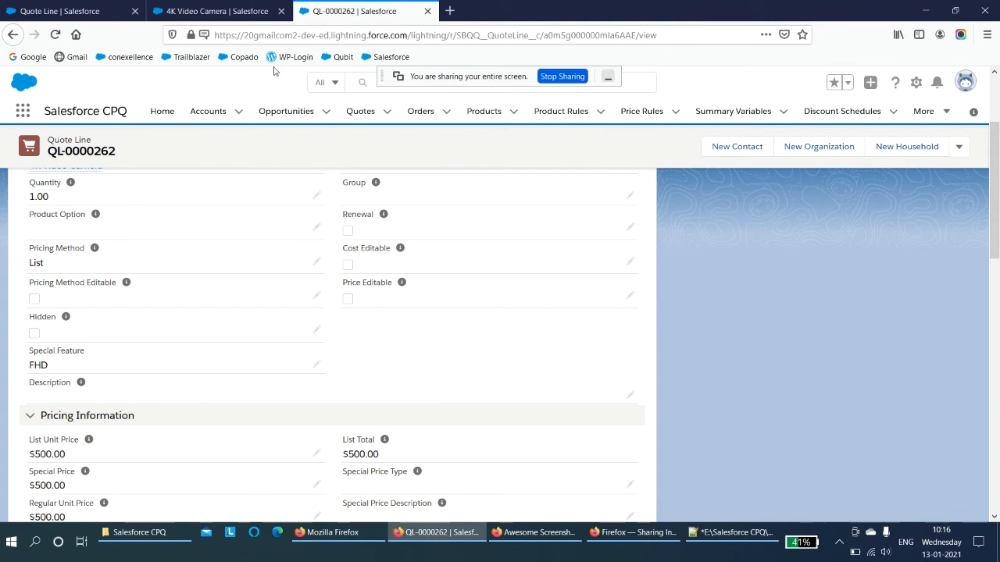
{"action": "left_click", "coordinate": [218, 11]}
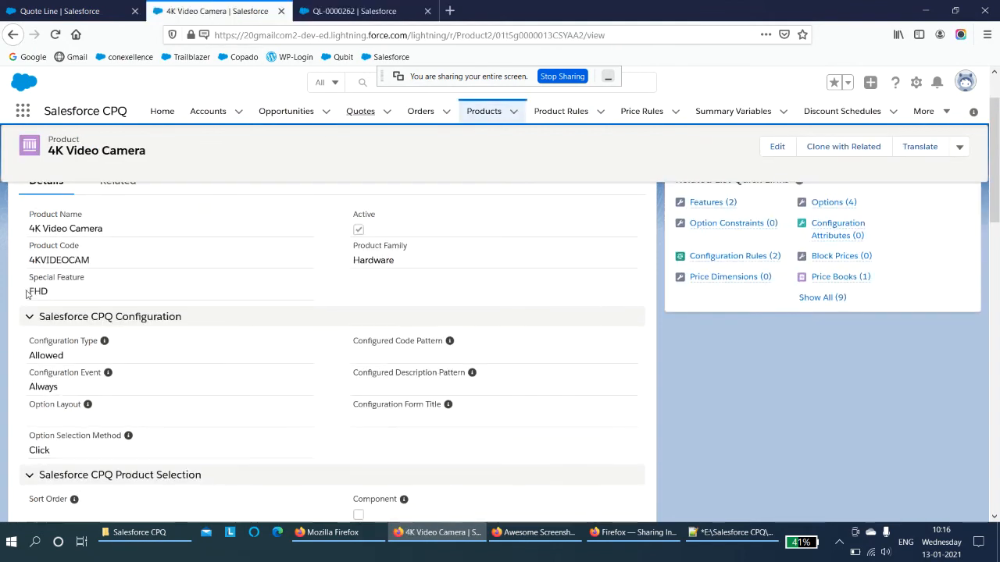
{"action": "left_click", "coordinate": [354, 10]}
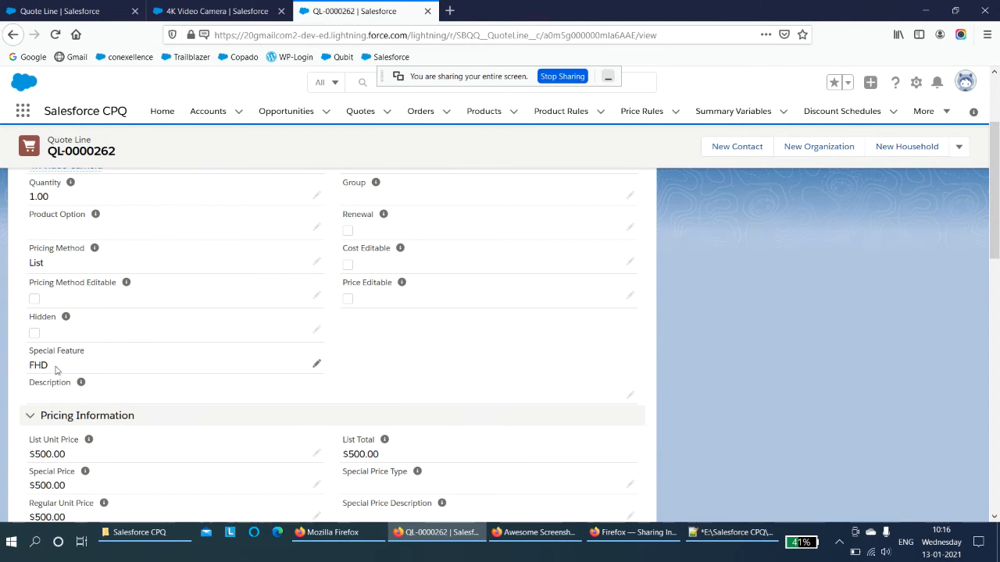
{"action": "scroll", "coordinate": [86, 393], "scroll_direction": "up", "scroll_amount": 1}
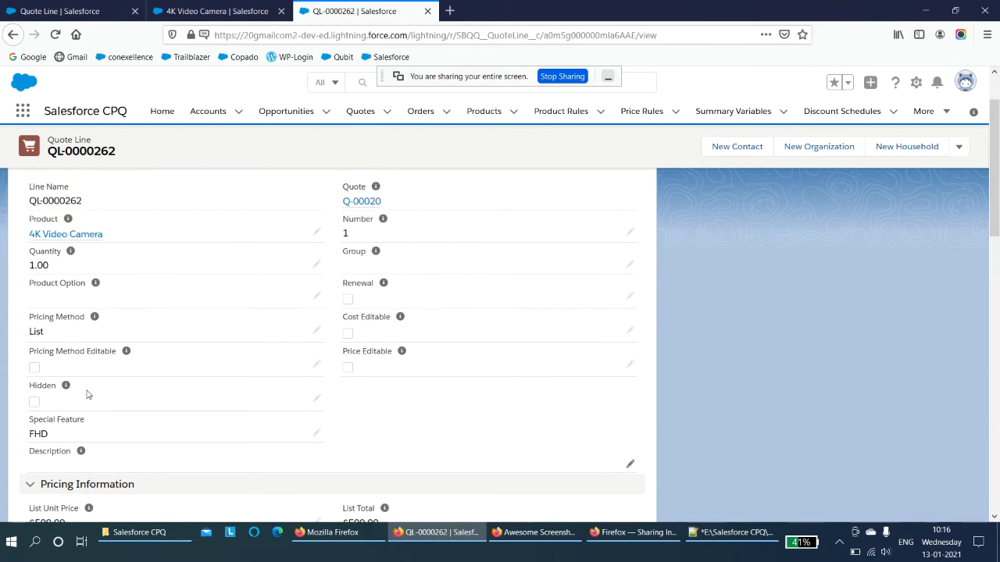
{"action": "scroll", "coordinate": [85, 393], "scroll_direction": "down", "scroll_amount": 1}
{"action": "scroll", "coordinate": [86, 392], "scroll_direction": "down", "scroll_amount": 1}
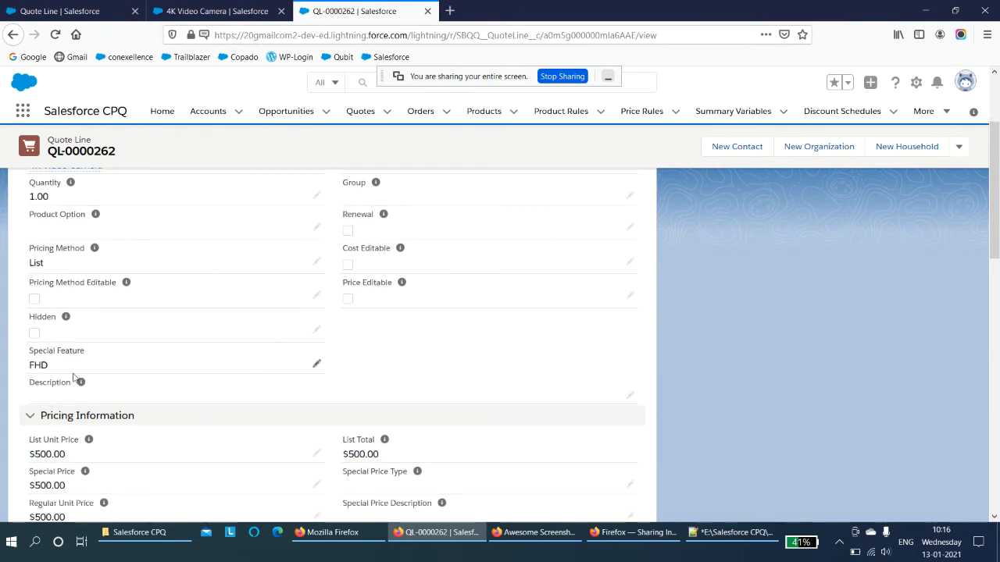
{"action": "left_click", "coordinate": [203, 14]}
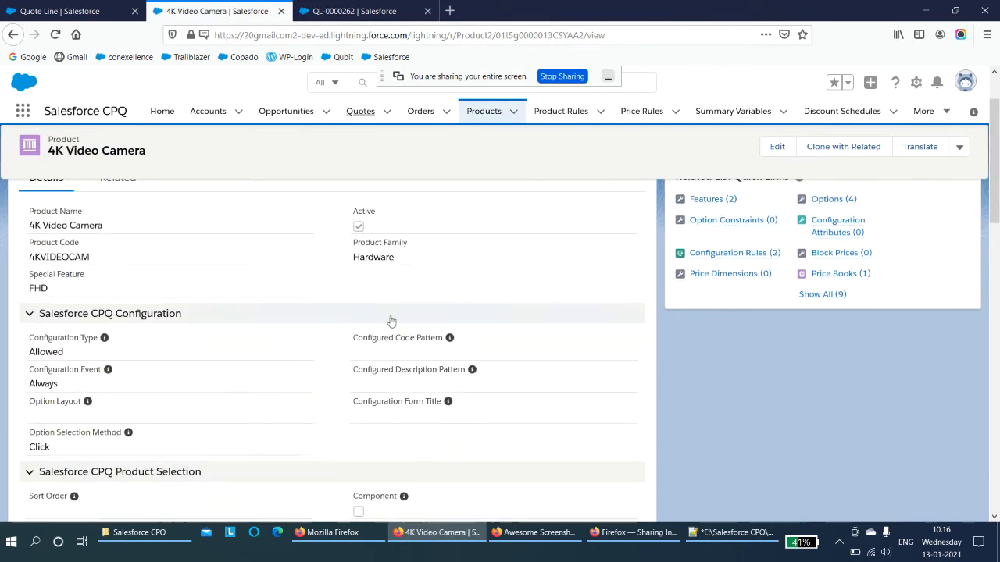
- Switch to the notes file in Notepad++ and add a line reading "Conditions to check"
{"action": "left_click", "coordinate": [721, 535]}
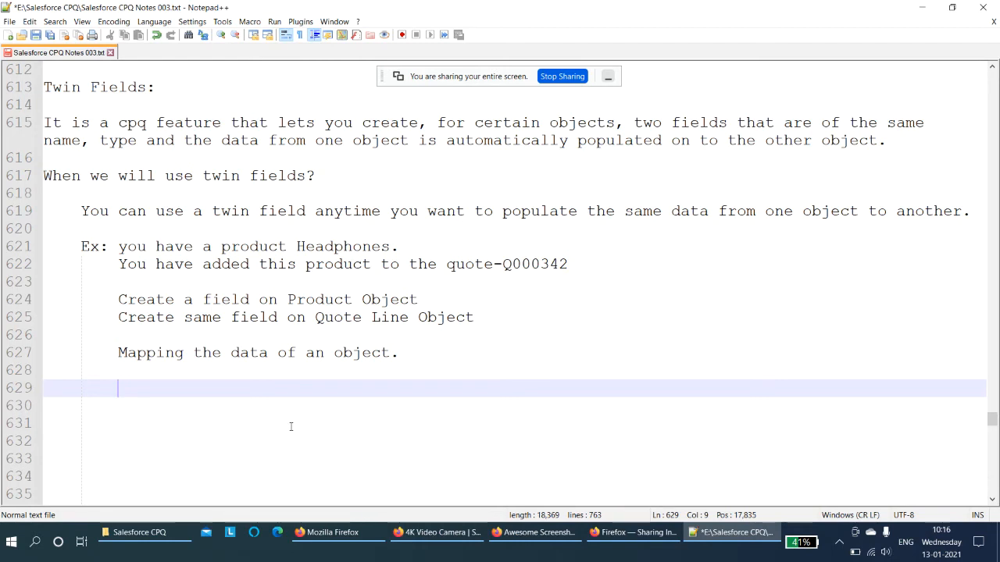
{"action": "key", "text": "BackSpace"}
{"action": "type", "text": "Condi"}
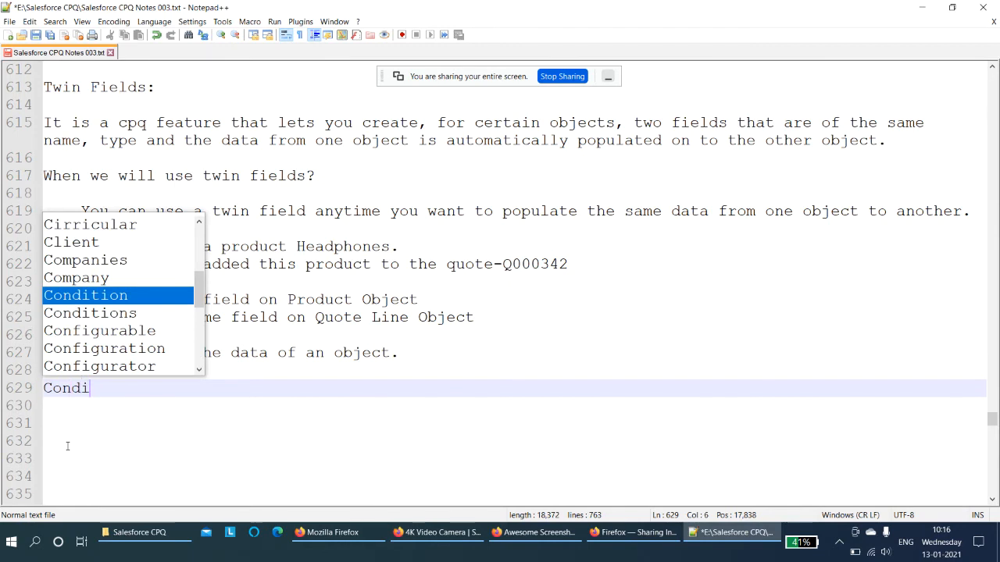
{"action": "type", "text": "tions to chec"}
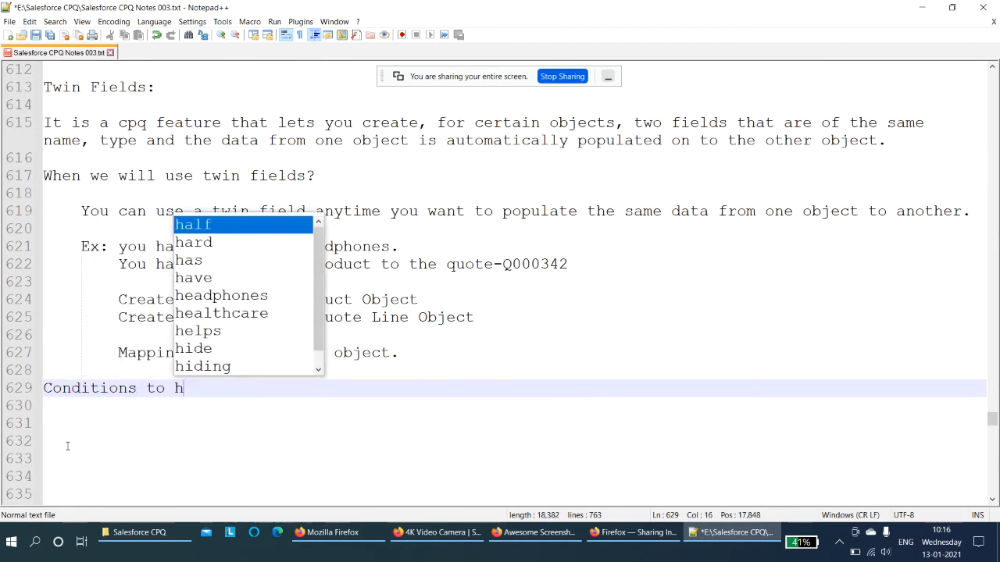
{"action": "type", "text": "k"}
{"action": "key", "text": "Escape"}
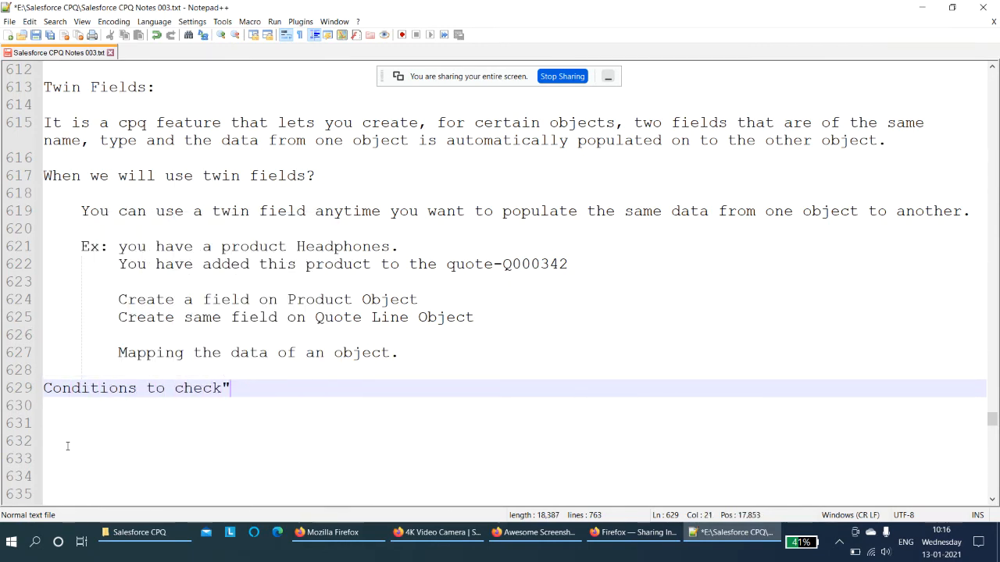
- End the heading with a colon and add the condition line "Always doubel-check that the two objects you want to use to create twin fields are compatible."
{"action": "type", "text": ":"}
{"action": "key", "text": "Return"}
{"action": "key", "text": "Return"}
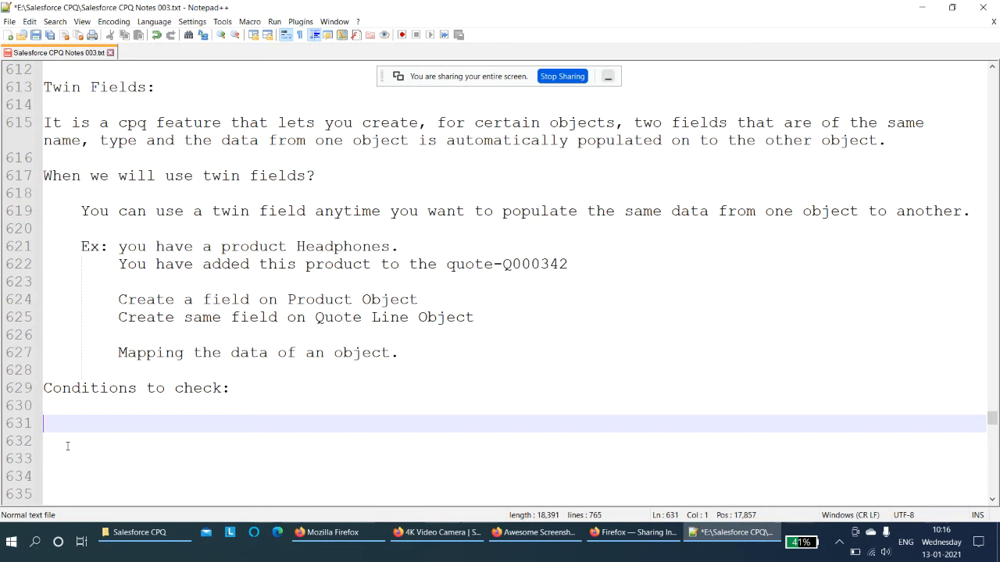
{"action": "type", "text": "Always do"}
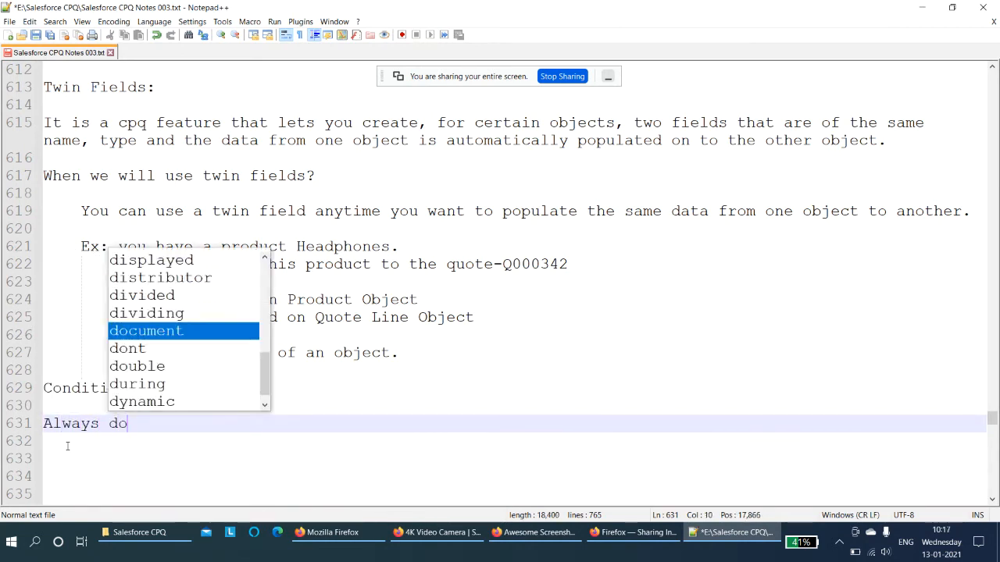
{"action": "type", "text": "ubel-check th"}
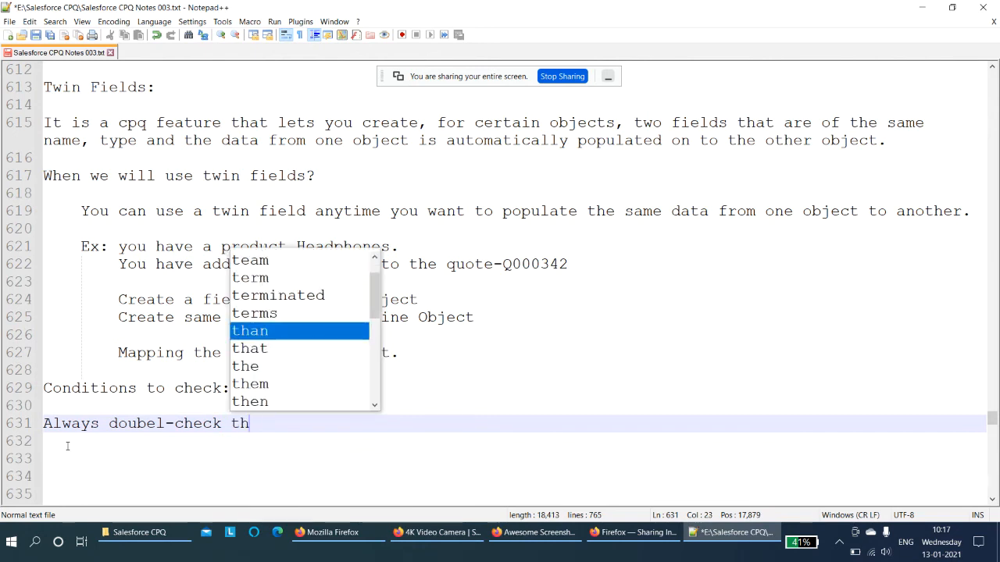
{"action": "type", "text": "at the te"}
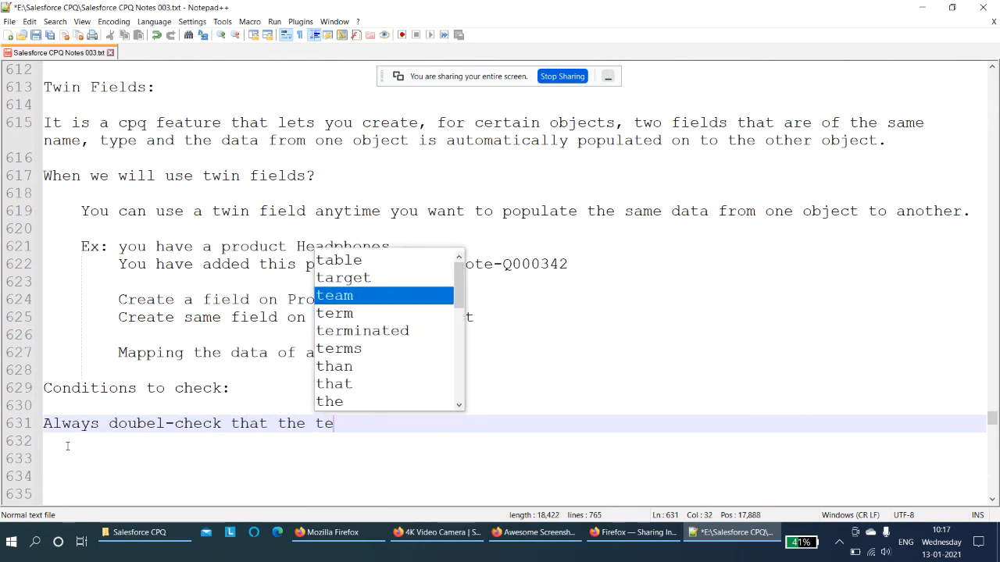
{"action": "key", "text": "BackSpace"}
{"action": "type", "text": "wo "}
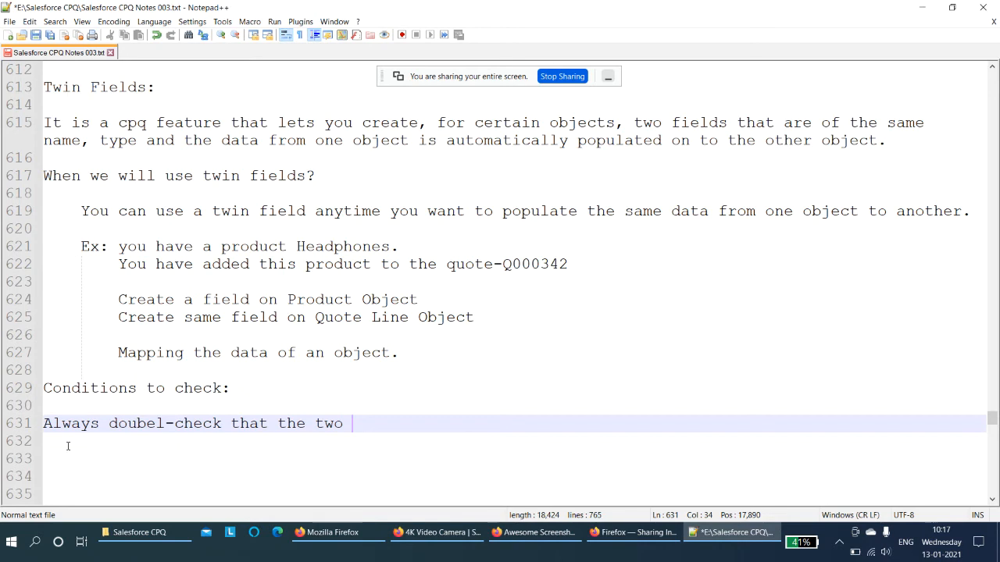
{"action": "type", "text": "object"}
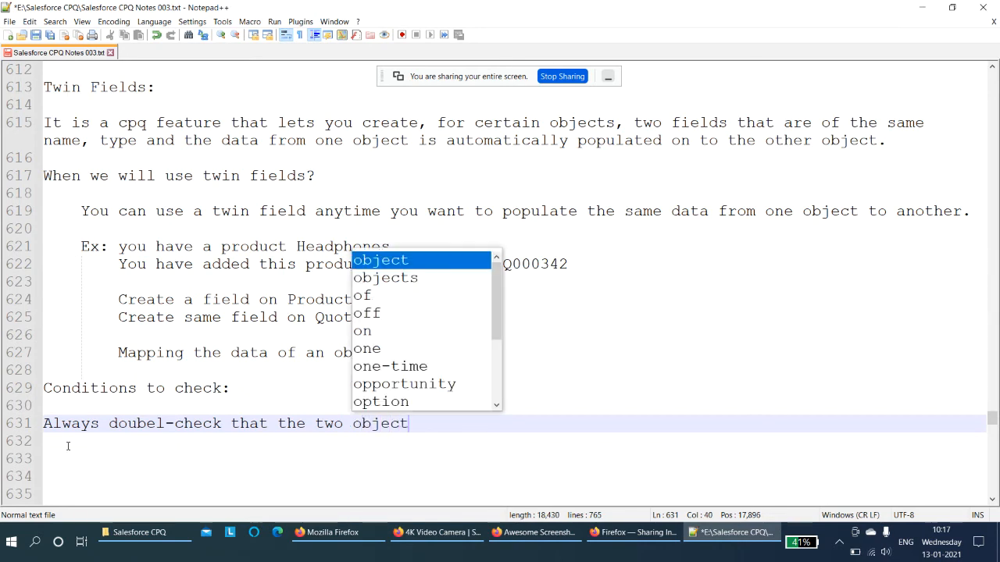
{"action": "type", "text": "s you want"}
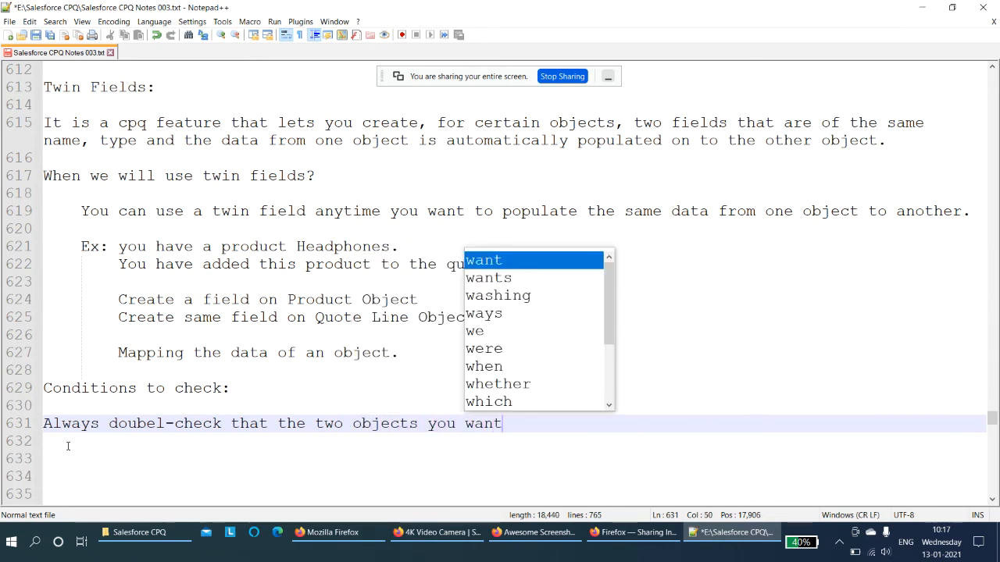
{"action": "type", "text": " to use to crate"}
{"action": "key", "text": "BackSpace"}
{"action": "key", "text": "BackSpace"}
{"action": "key", "text": "BackSpace"}
{"action": "key", "text": "BackSpace"}
{"action": "type", "text": "eate twin fields"}
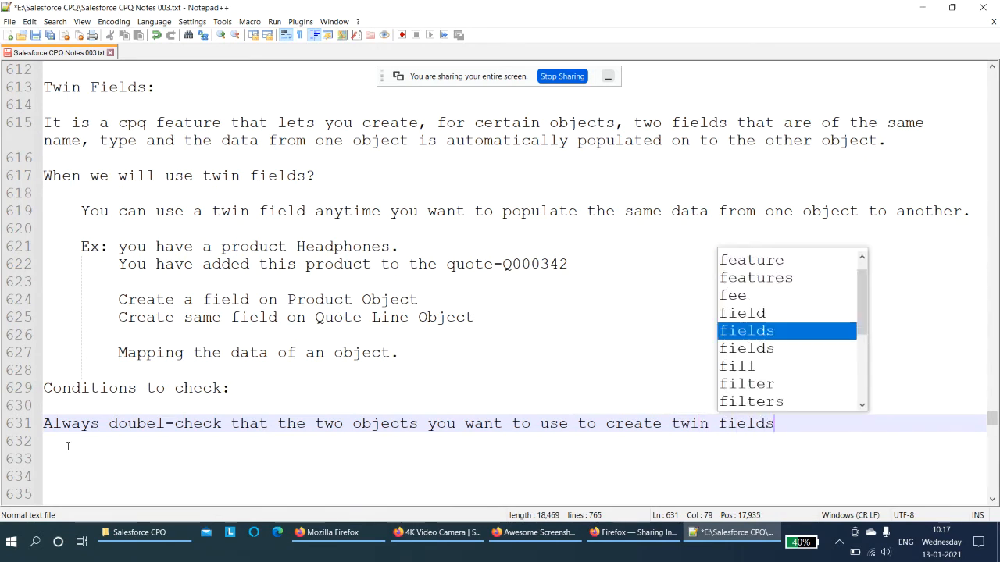
{"action": "type", "text": " are "}
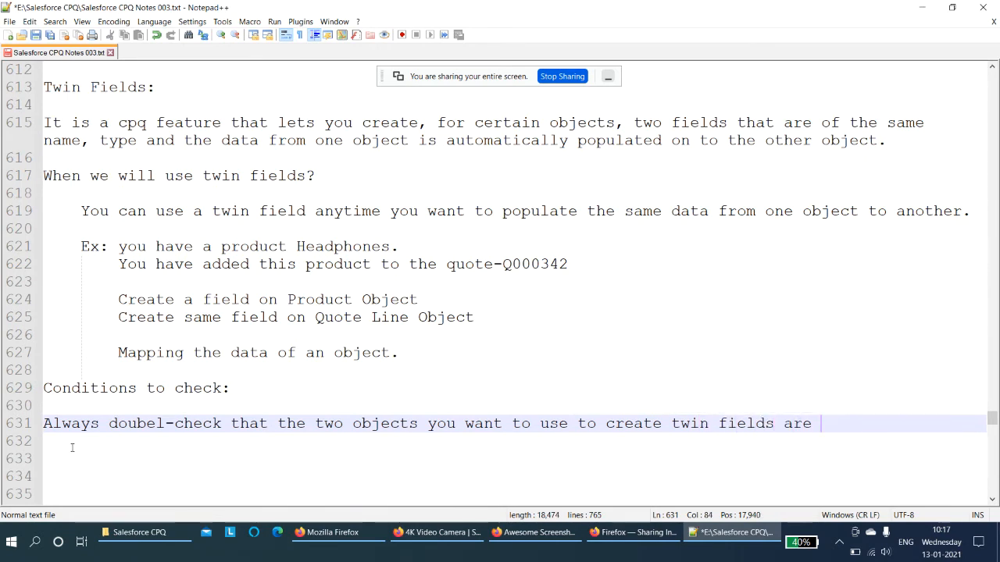
{"action": "type", "text": "compat"}
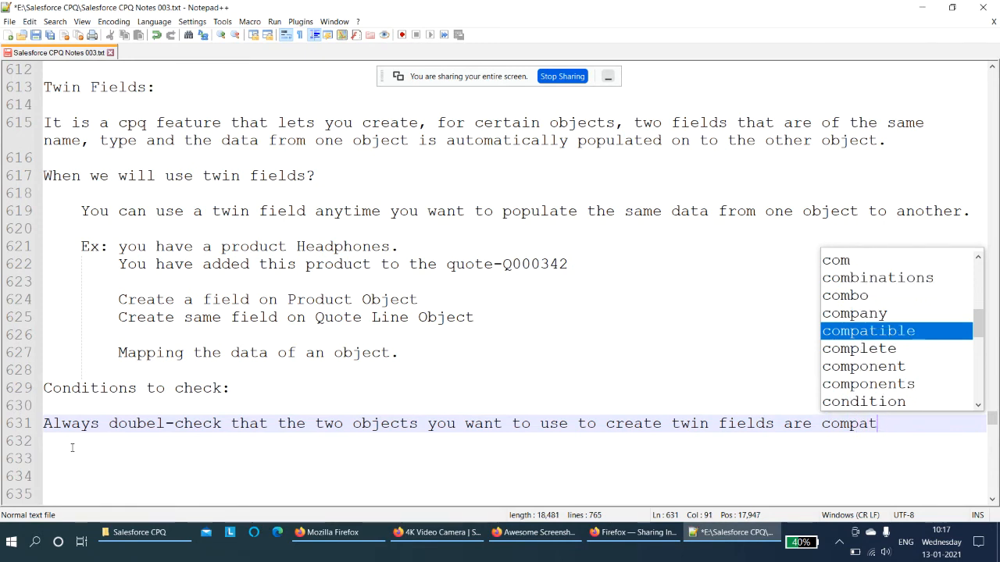
{"action": "type", "text": "ible."}
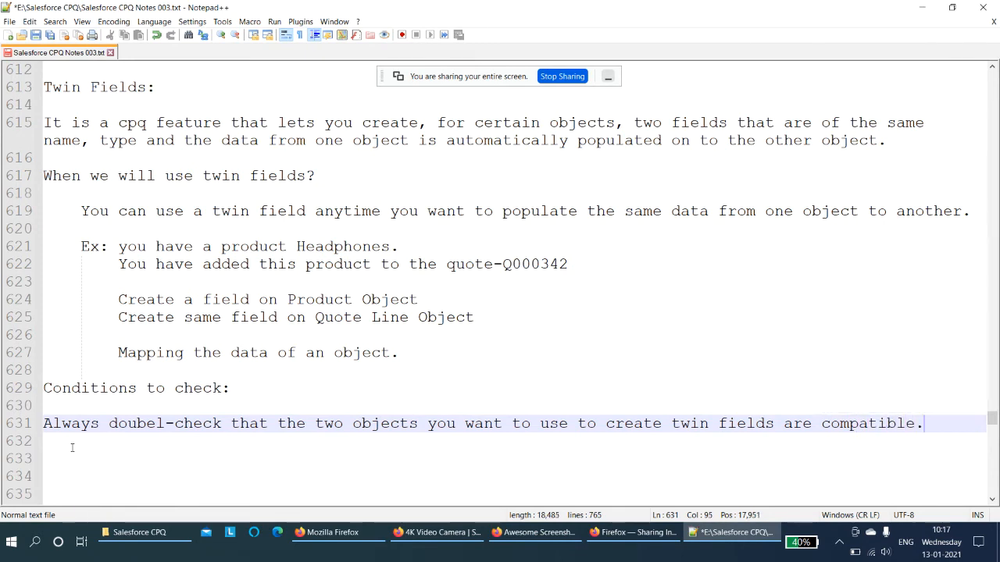
{"action": "key", "text": "Return"}
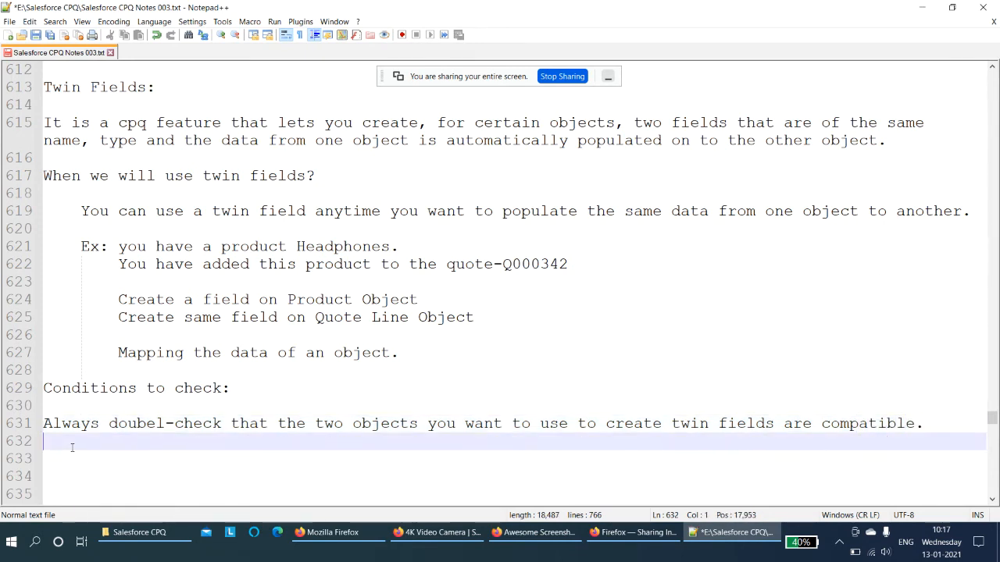
{"action": "key", "text": "Return"}
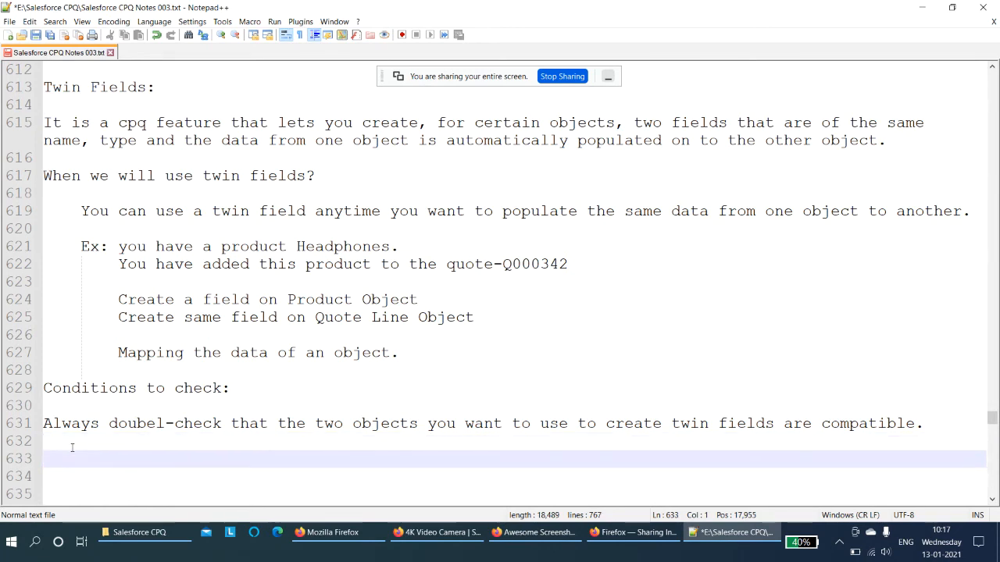
- Add the condition line "When creating twin field on second object do not copy paste the __c in the field label."
{"action": "type", "text": "Whe"}
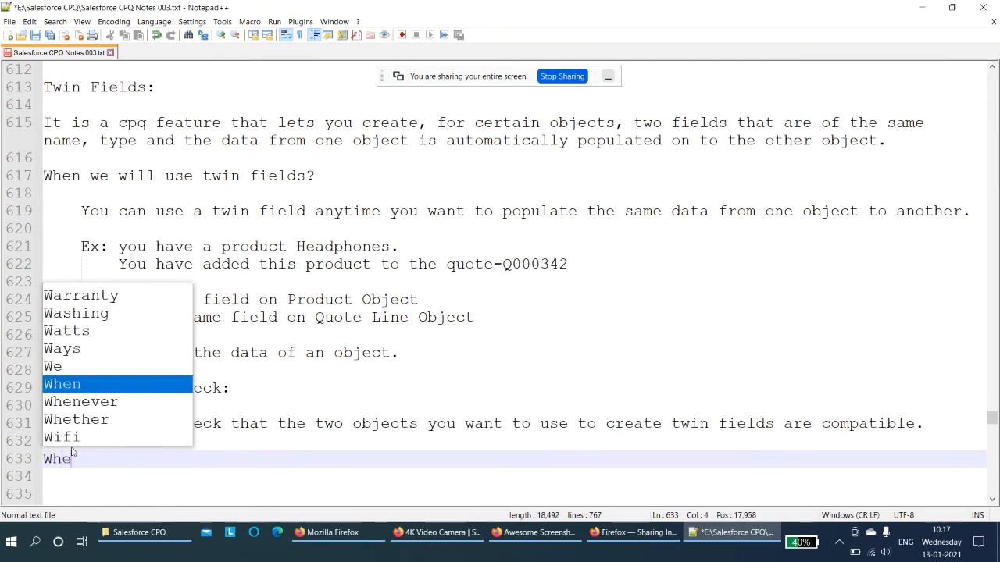
{"action": "type", "text": "n creati"}
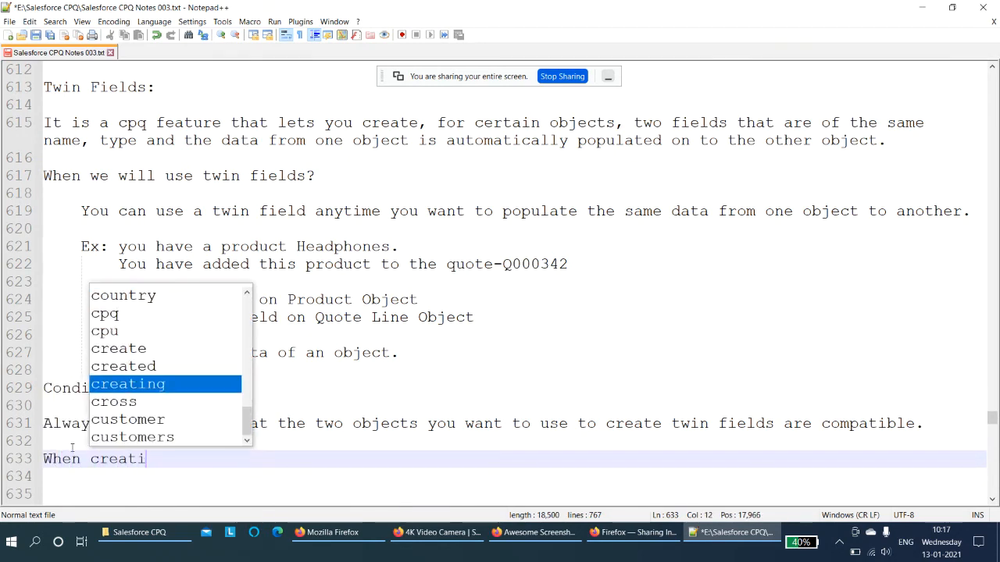
{"action": "type", "text": "ng twin fie"}
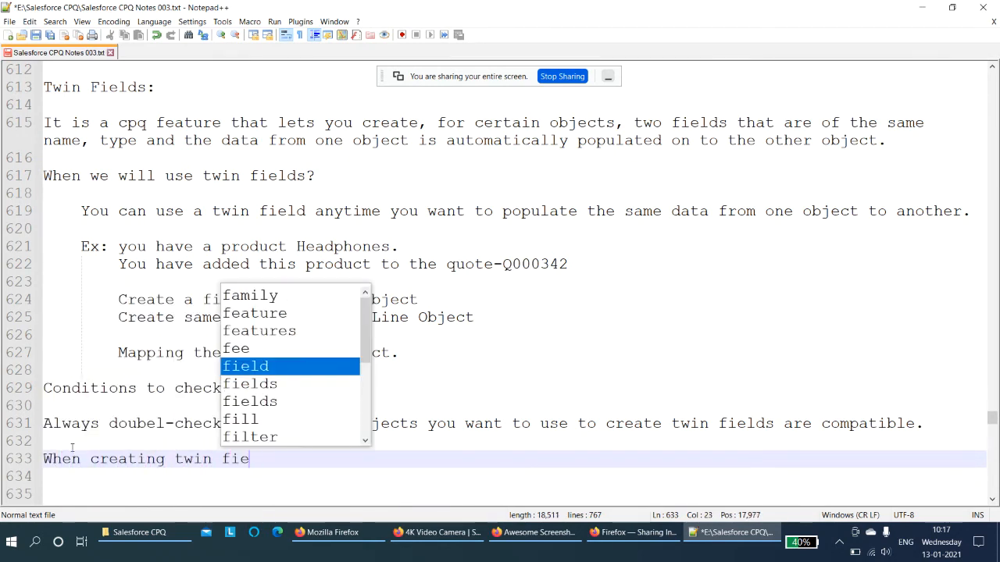
{"action": "type", "text": "ld on secon"}
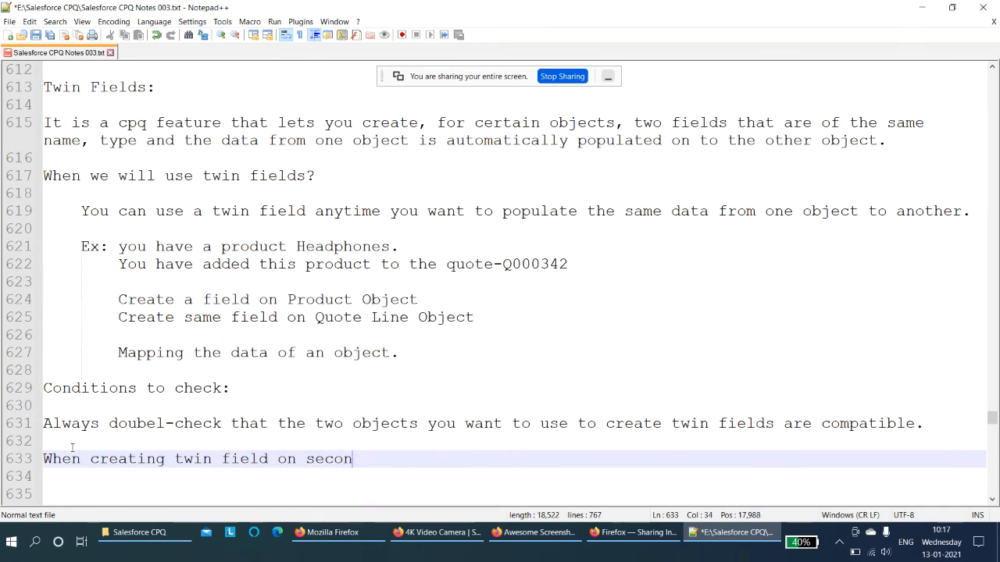
{"action": "type", "text": "d objkeect do not"}
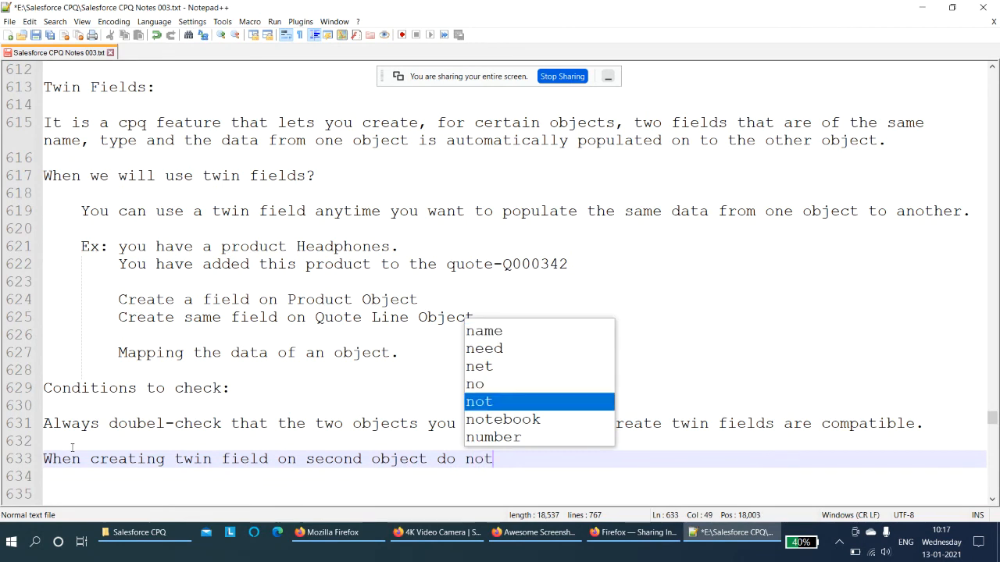
{"action": "type", "text": " copy"}
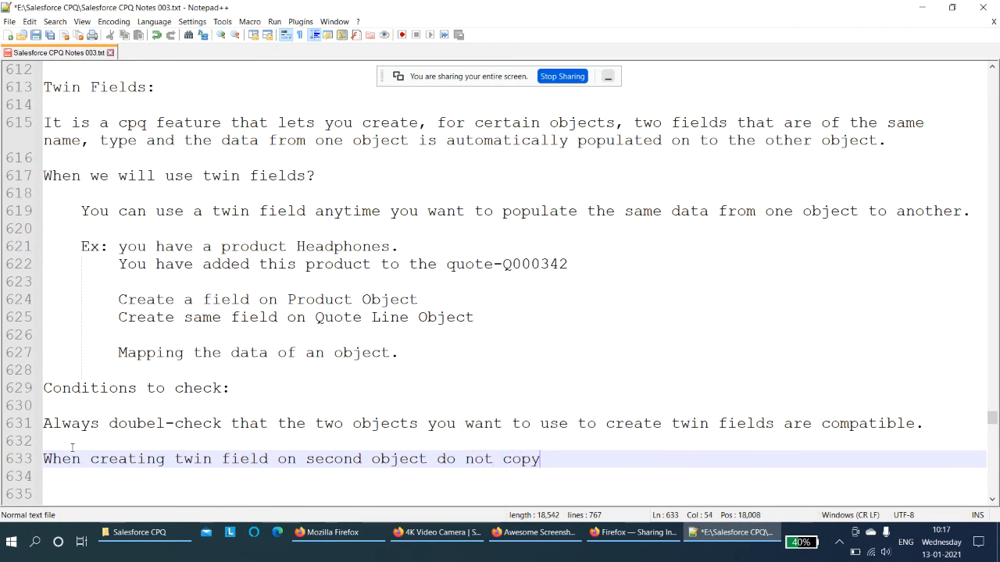
{"action": "type", "text": " paste the __c"}
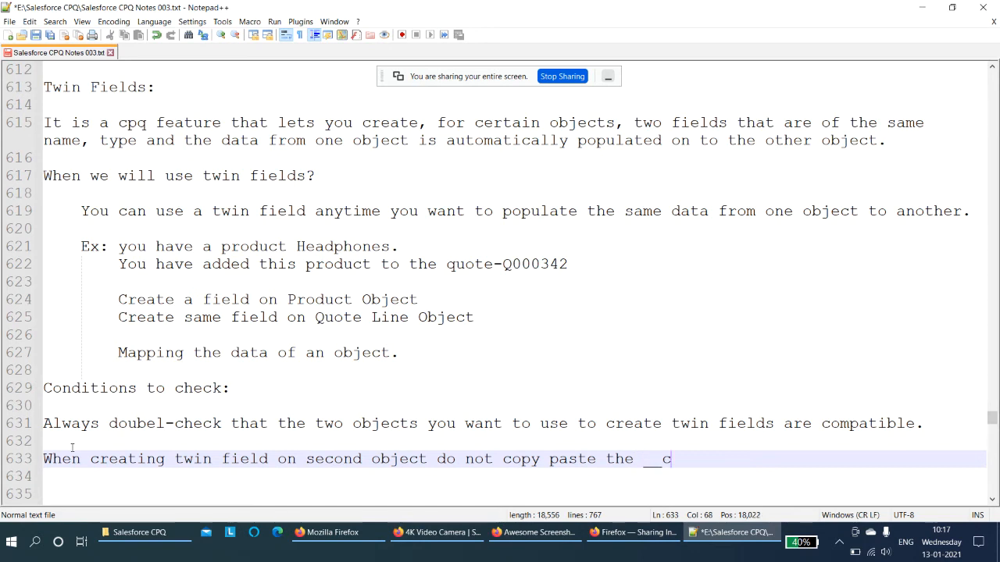
{"action": "type", "text": " in the field label."}
{"action": "key", "text": "Return"}
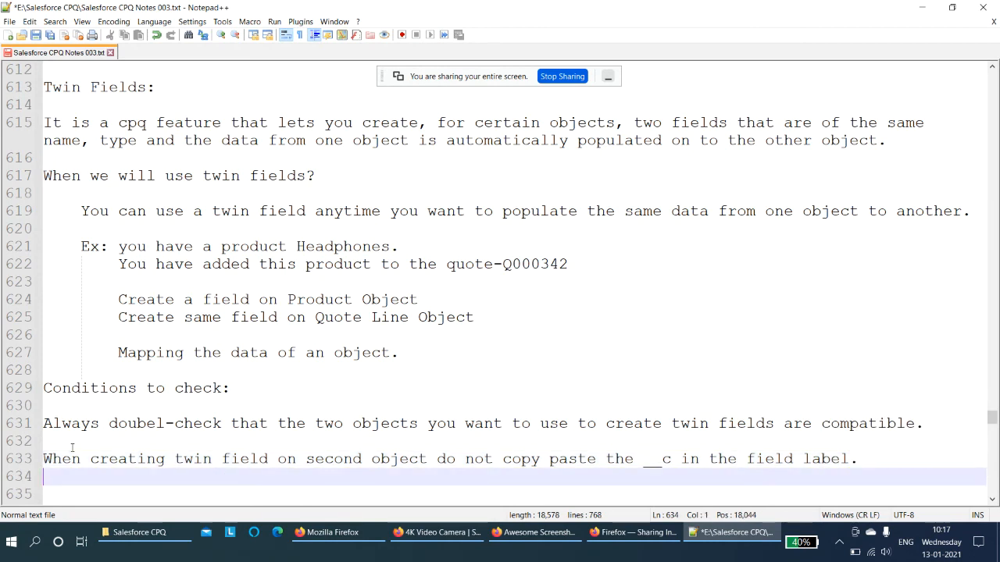
{"action": "key", "text": "Return"}
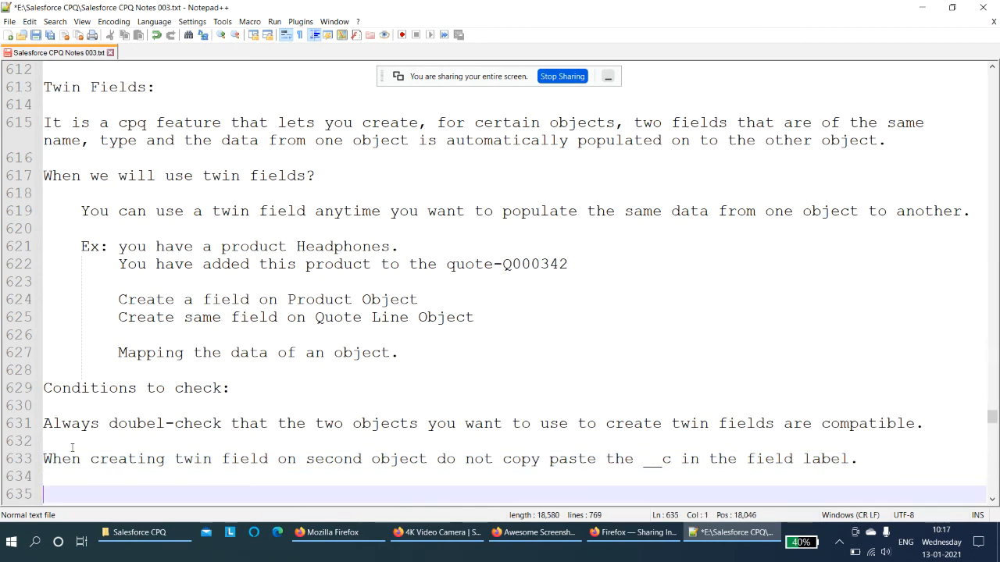
- Add the line "Repeat the same thing on second object by creating the same name, same type of the field." below
{"action": "scroll", "coordinate": [72, 447], "scroll_direction": "down", "scroll_amount": 3}
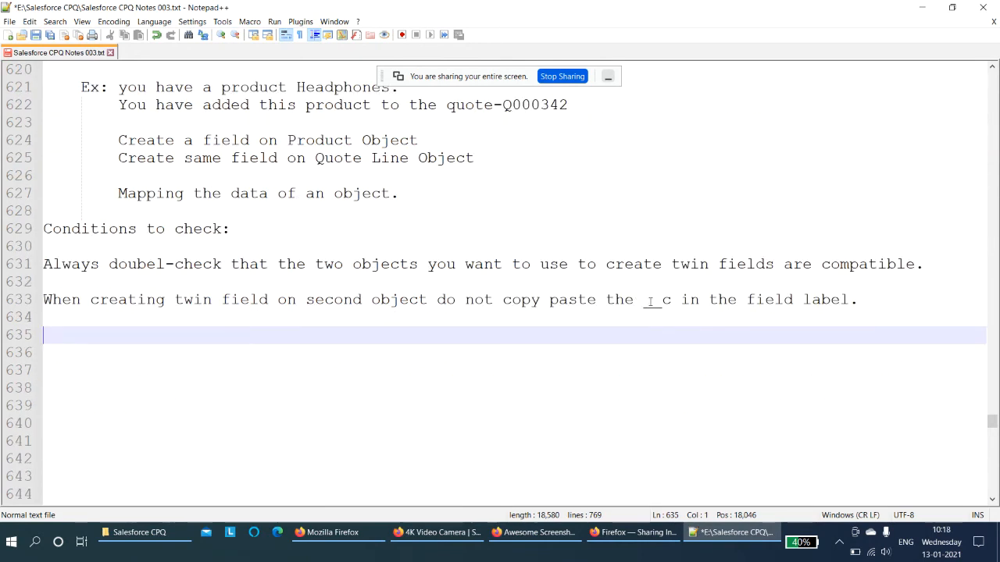
{"action": "left_click_drag", "start_coordinate": [645, 302], "coordinate": [668, 307]}
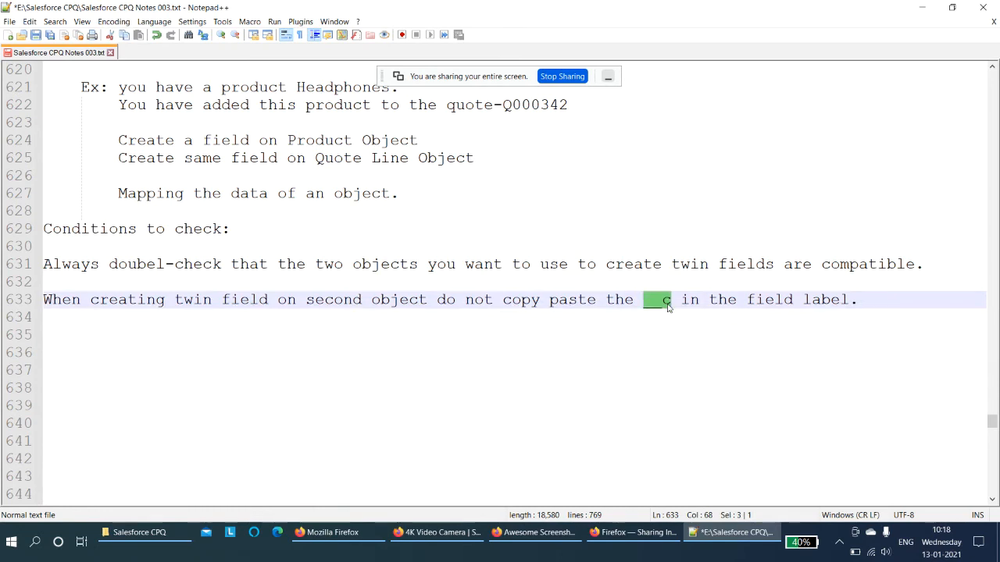
{"action": "left_click", "coordinate": [382, 341]}
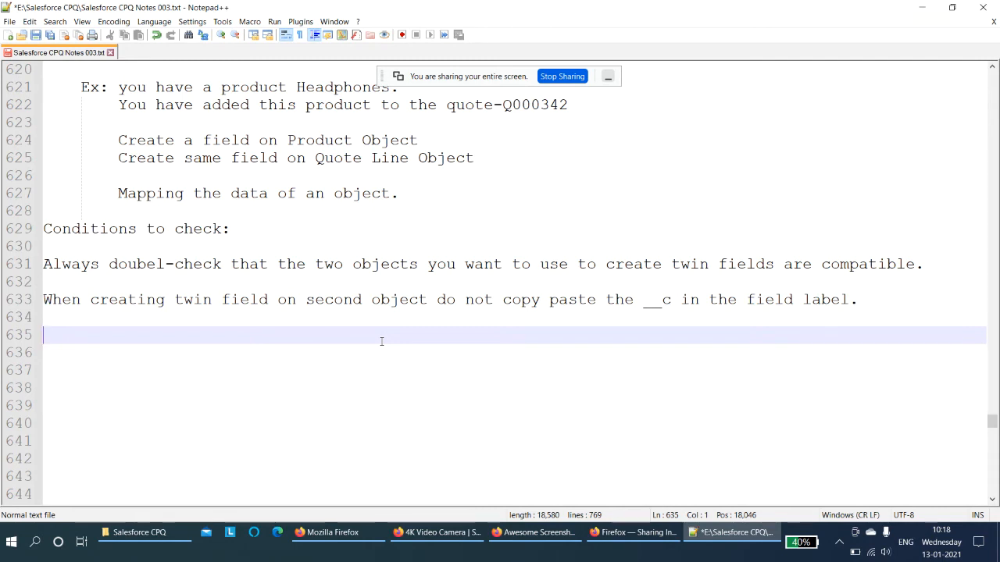
{"action": "type", "text": "Repeat the same"}
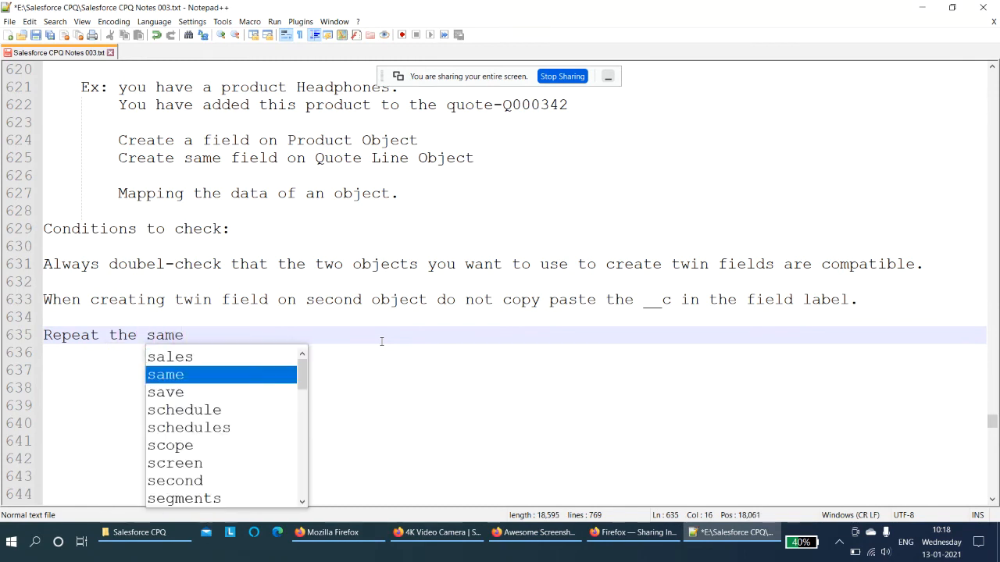
{"action": "type", "text": "thing on"}
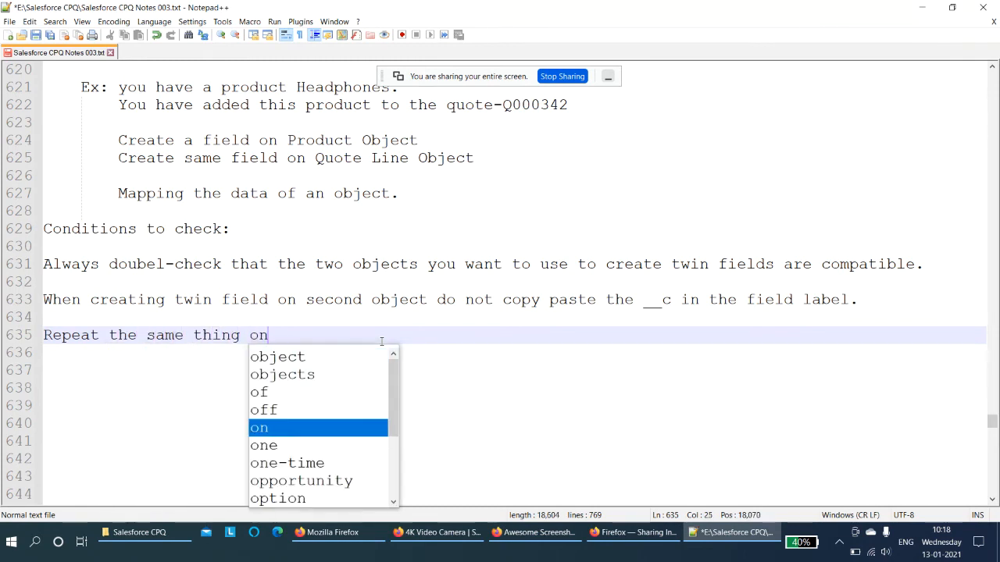
{"action": "type", "text": " second obj"}
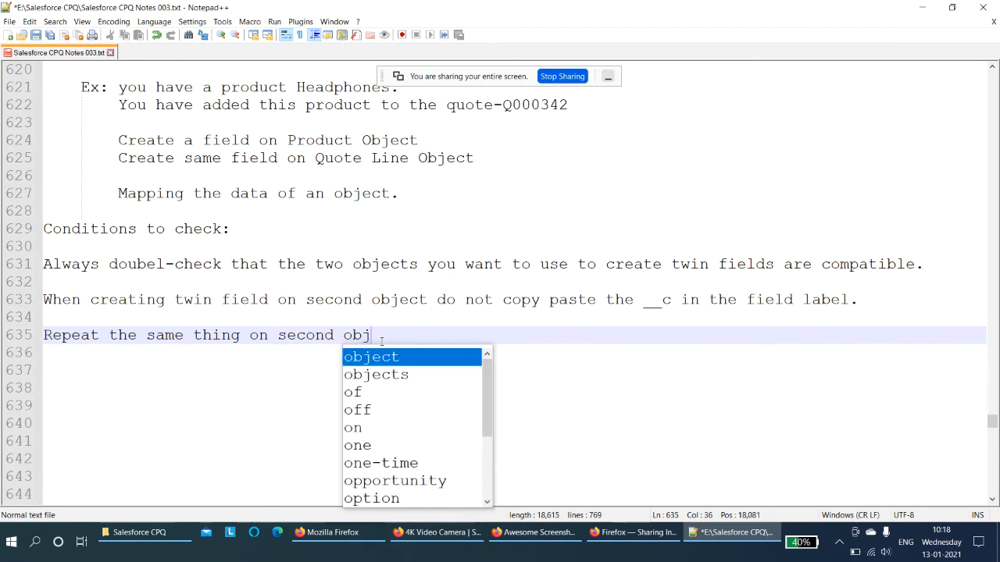
{"action": "type", "text": "ect by"}
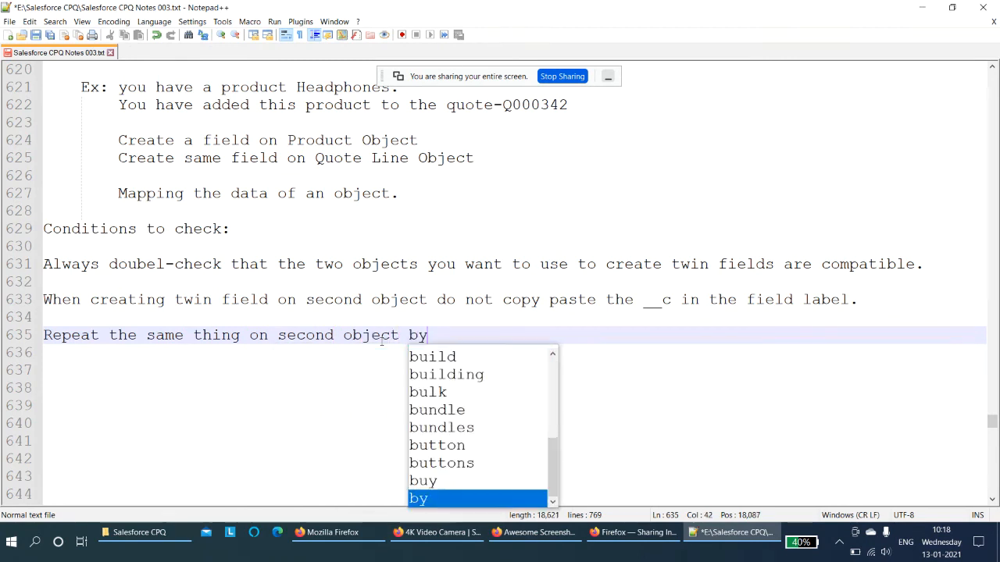
{"action": "type", "text": " creating"}
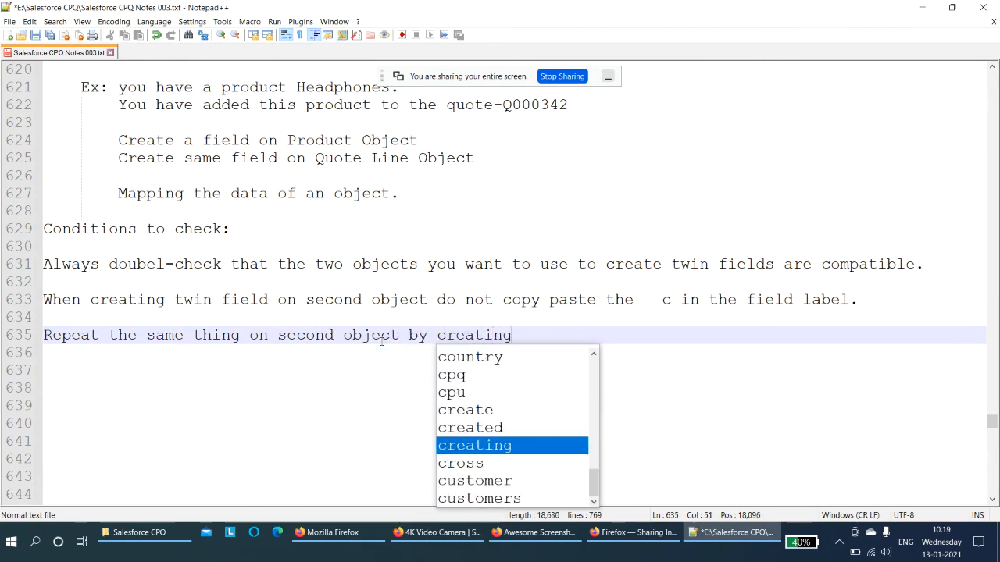
{"action": "type", "text": " the same n"}
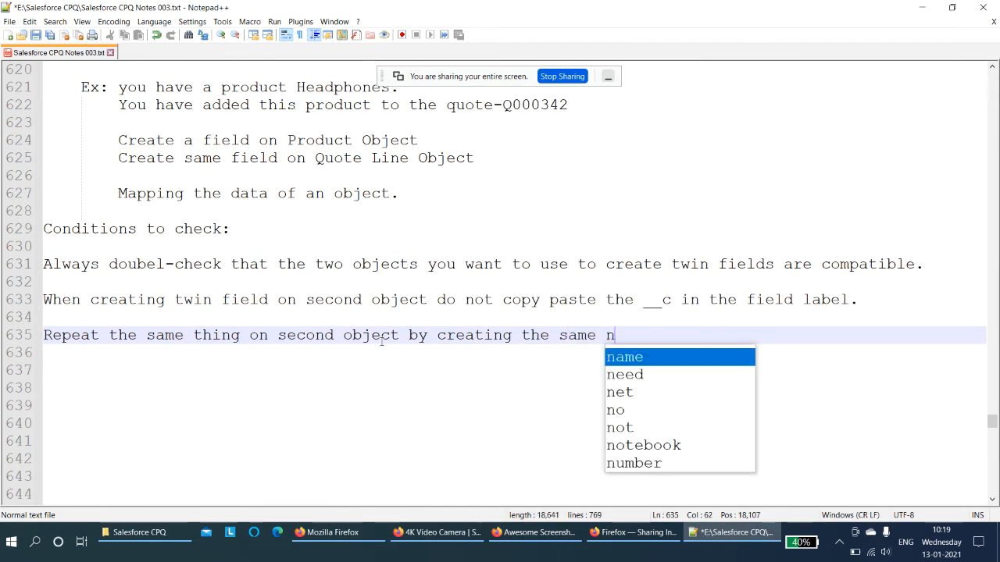
{"action": "type", "text": "ame, same tyoe"}
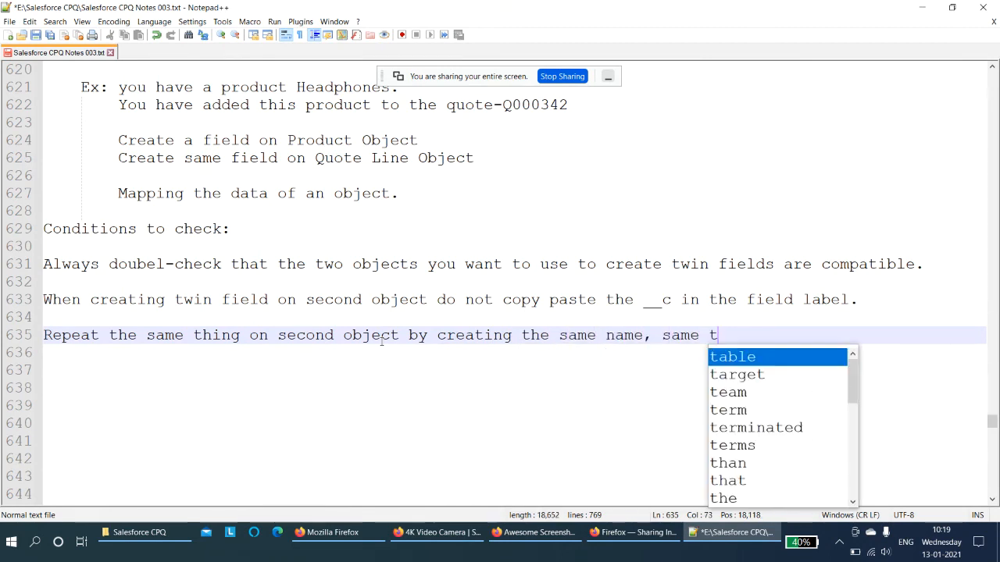
{"action": "key", "text": "BackSpace"}
{"action": "key", "text": "BackSpace"}
{"action": "type", "text": "pe of the "}
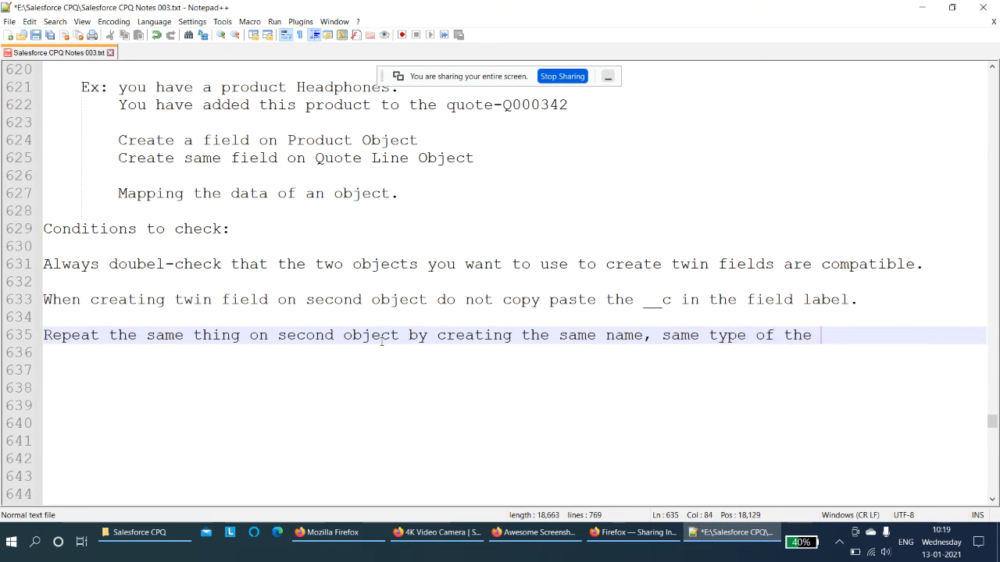
{"action": "type", "text": "field."}
{"action": "key", "text": "Return"}
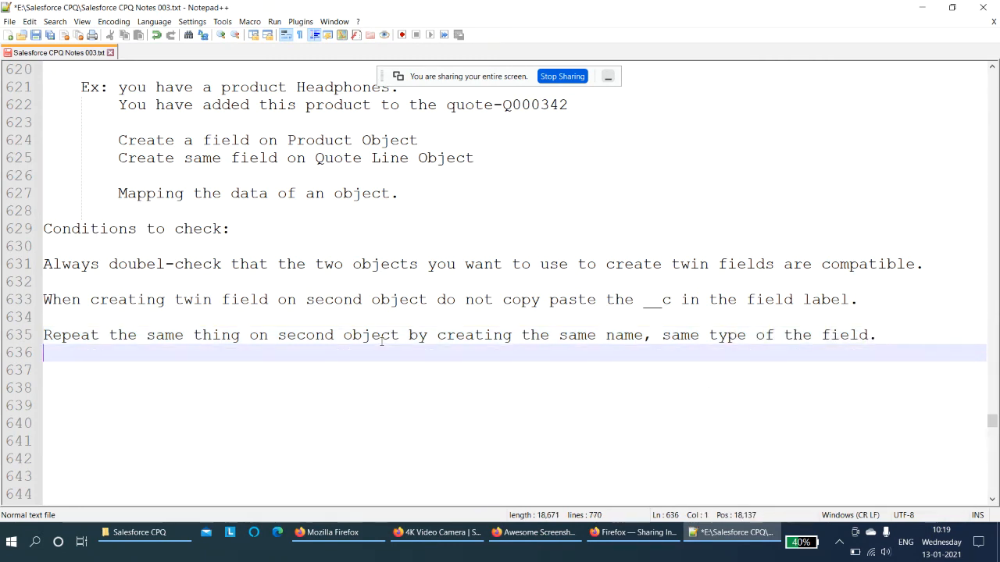
{"action": "key", "text": "Return"}
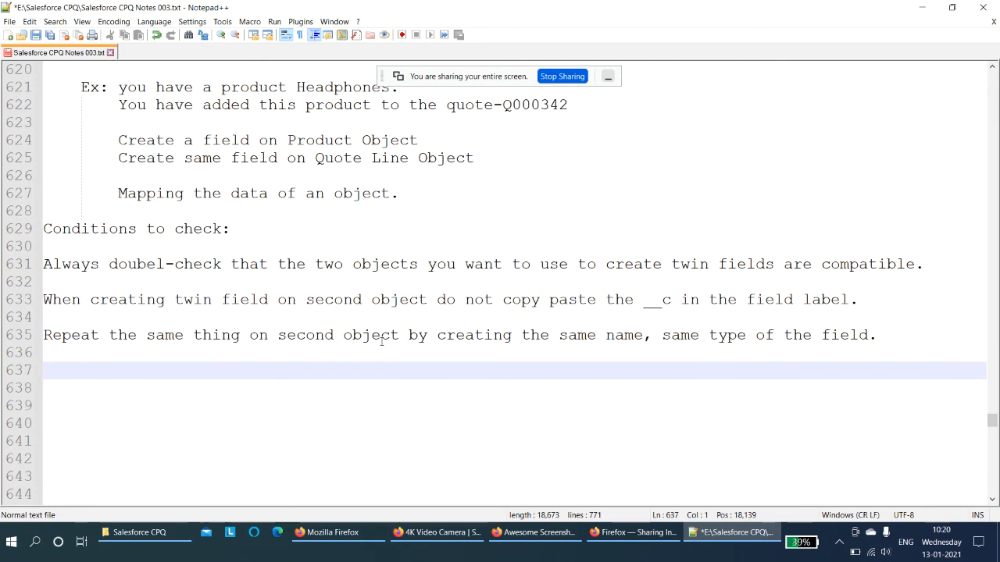
- Add the line "In order to apply the twin fields, the record are created in comparison with the twin field creation" and start a new paragraph
{"action": "type", "text": "In order to ap"}
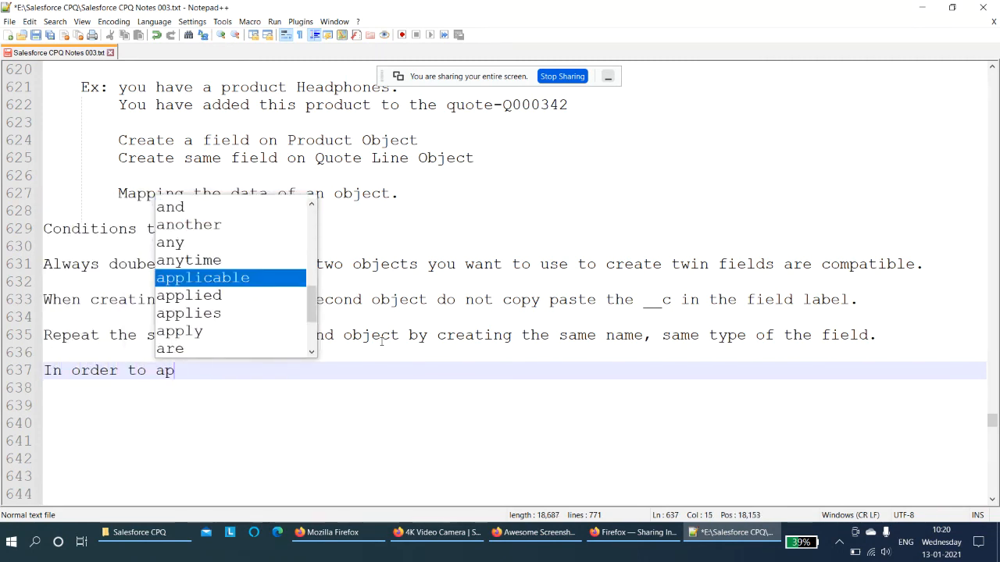
{"action": "type", "text": "ply the twi"}
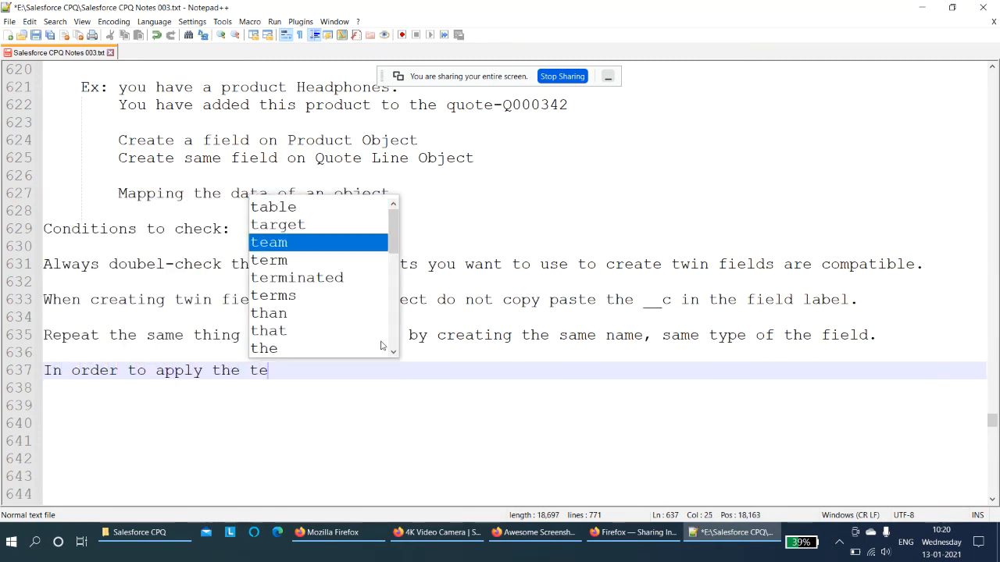
{"action": "type", "text": "n fields,"}
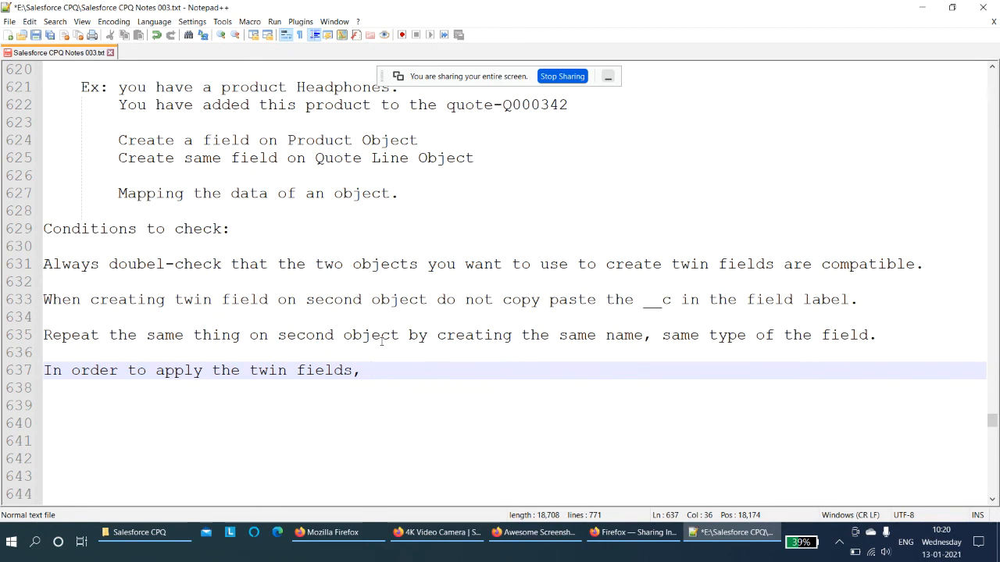
{"action": "type", "text": " the record "}
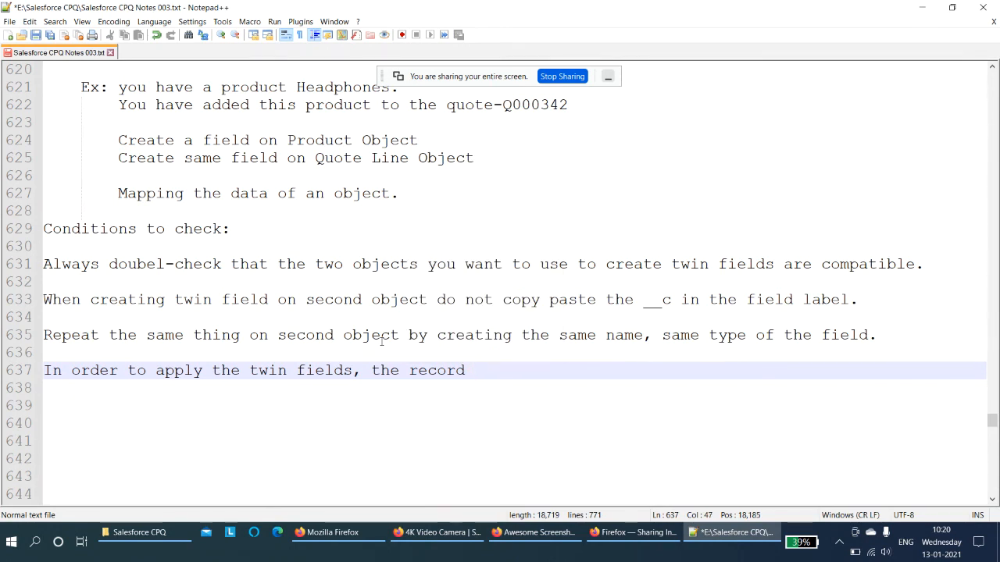
{"action": "type", "text": "are cre"}
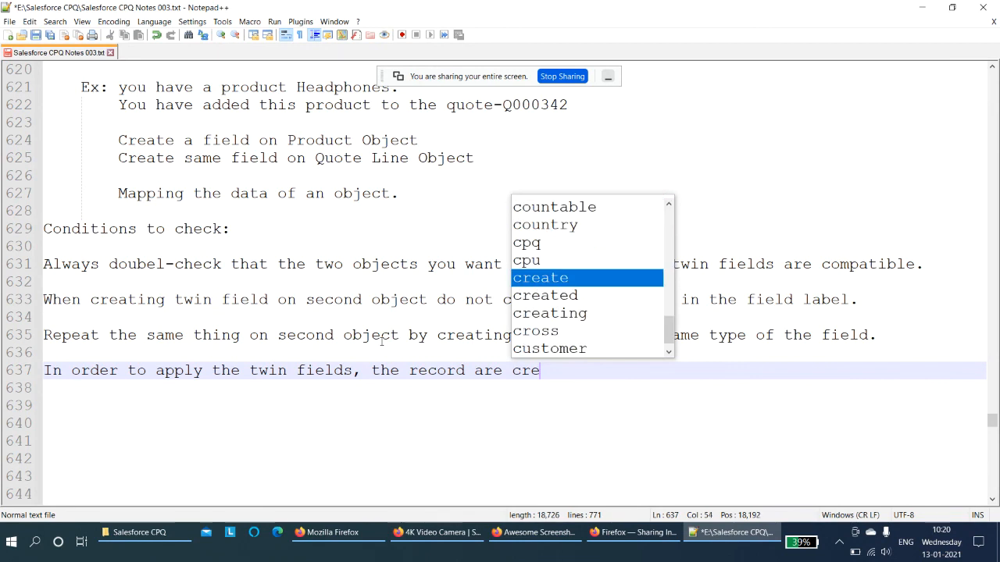
{"action": "type", "text": "ated in com"}
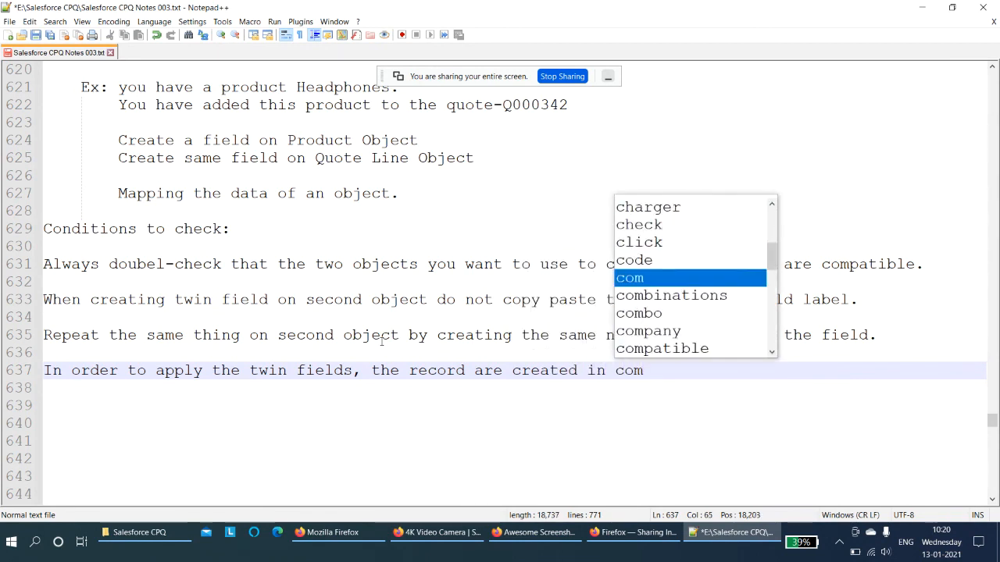
{"action": "type", "text": "paris"}
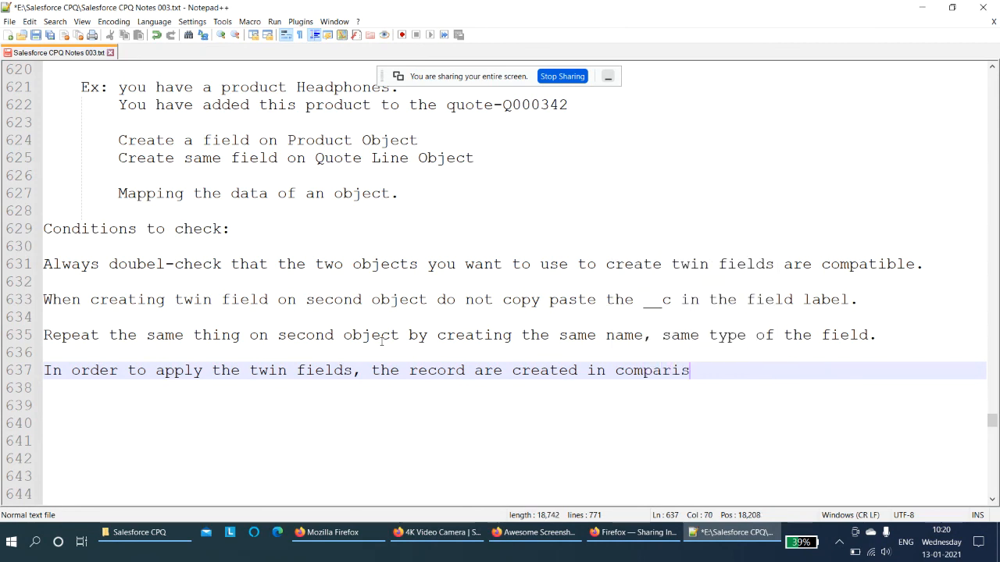
{"action": "type", "text": "on with the "}
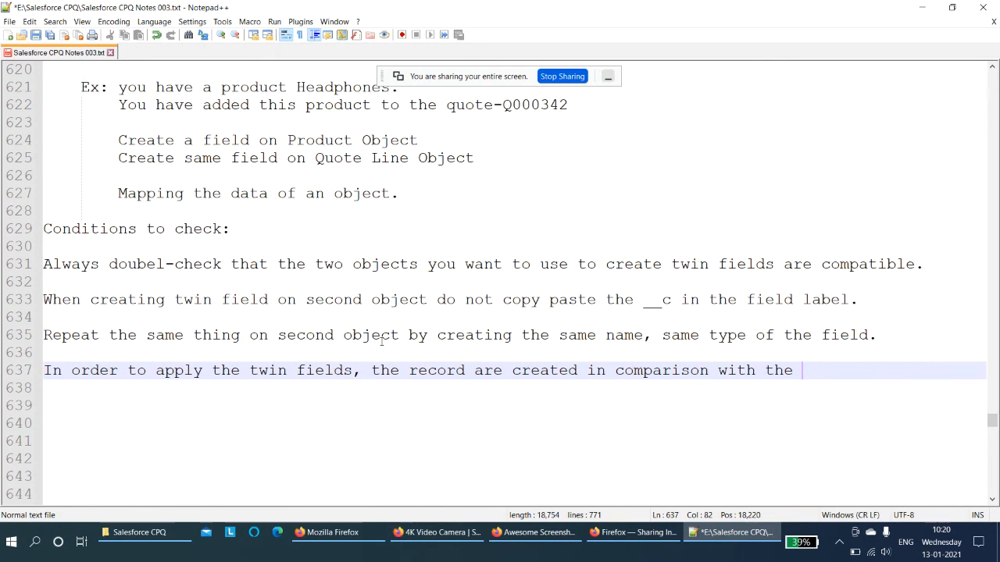
{"action": "type", "text": "twin field "}
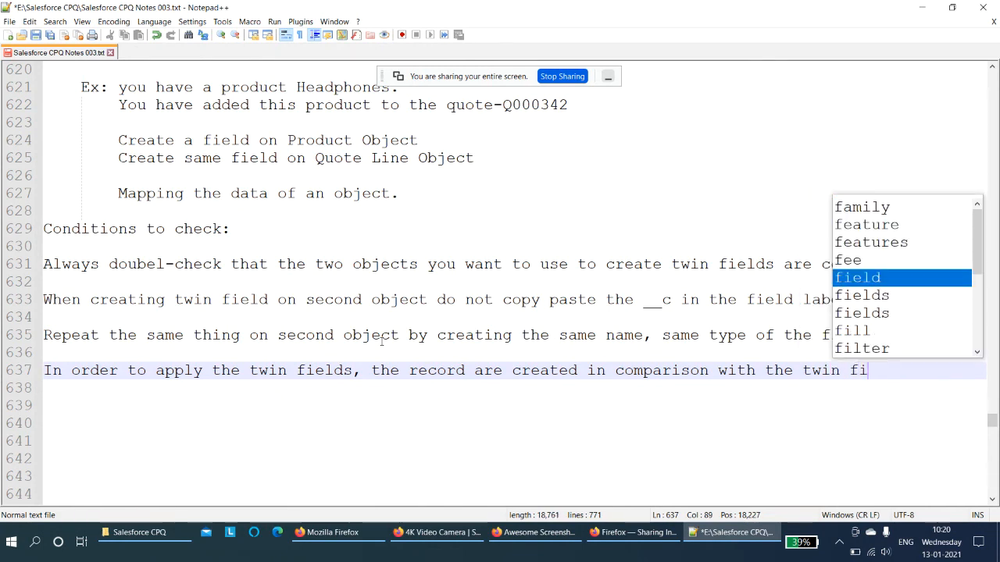
{"action": "type", "text": "creation"}
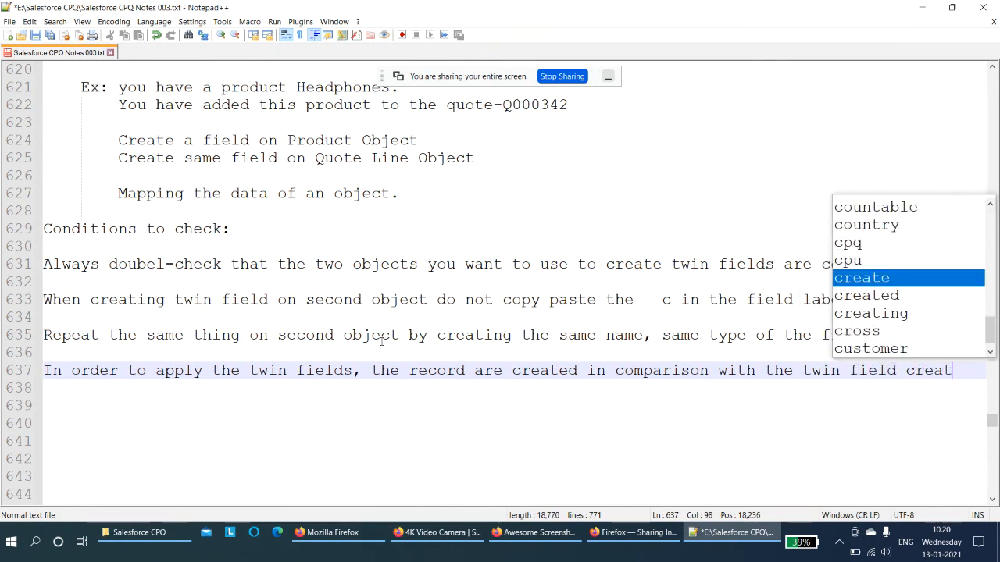
{"action": "key", "text": "Return"}
{"action": "key", "text": "Return"}
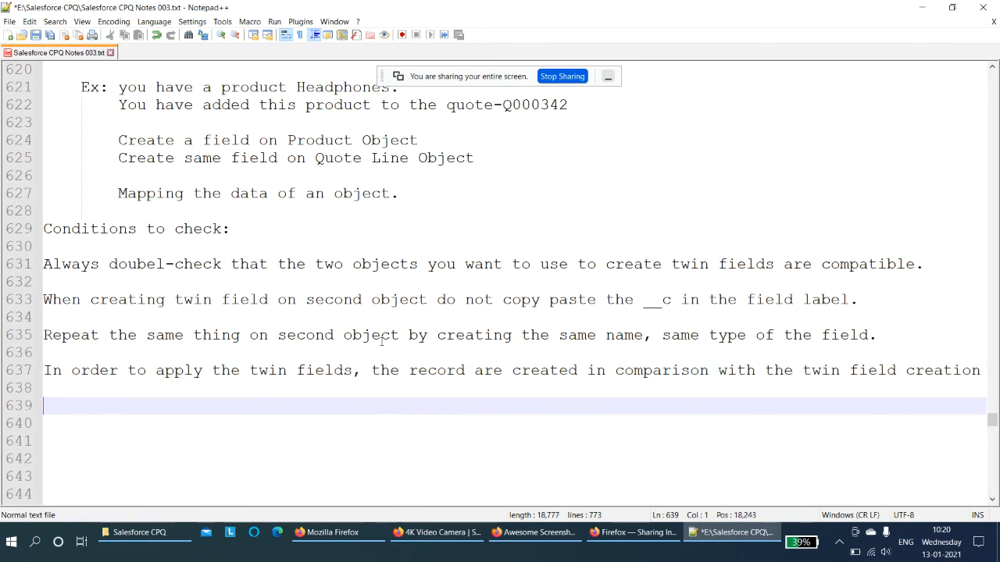
- Add the line "If you want to populate the data in twin fields on both objects, the record should be initially created." below
{"action": "type", "text": "If you want"}
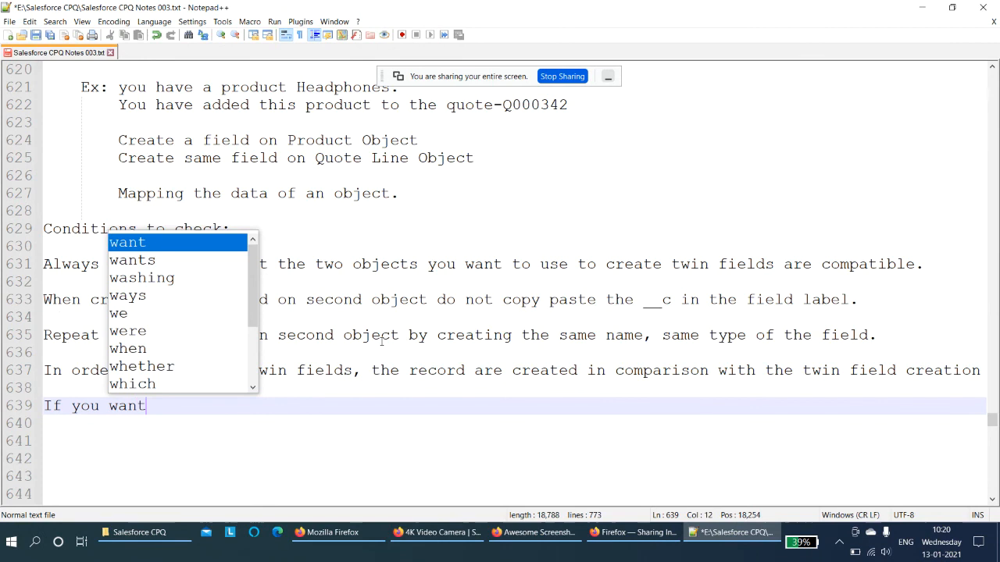
{"action": "type", "text": " to popu"}
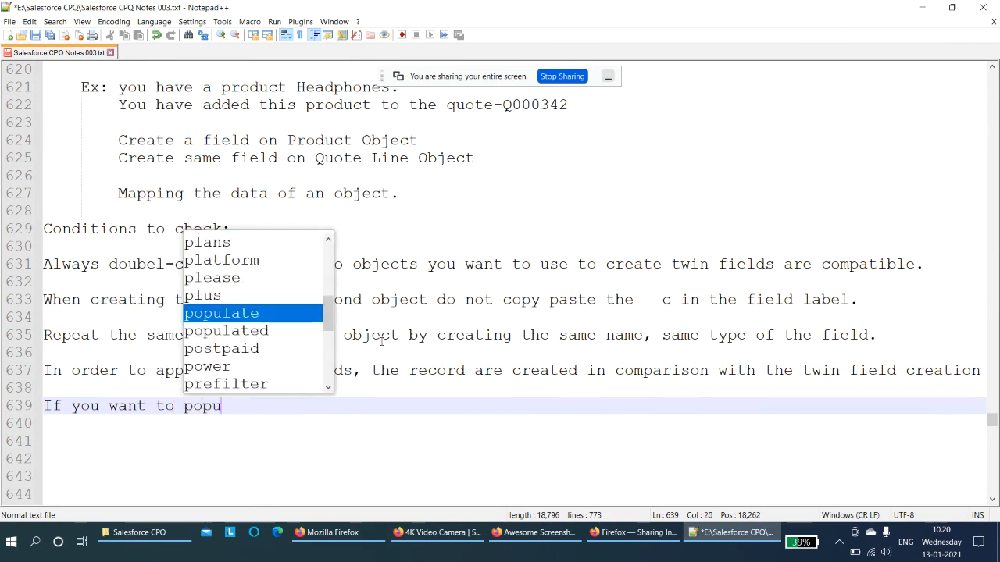
{"action": "type", "text": "late the data"}
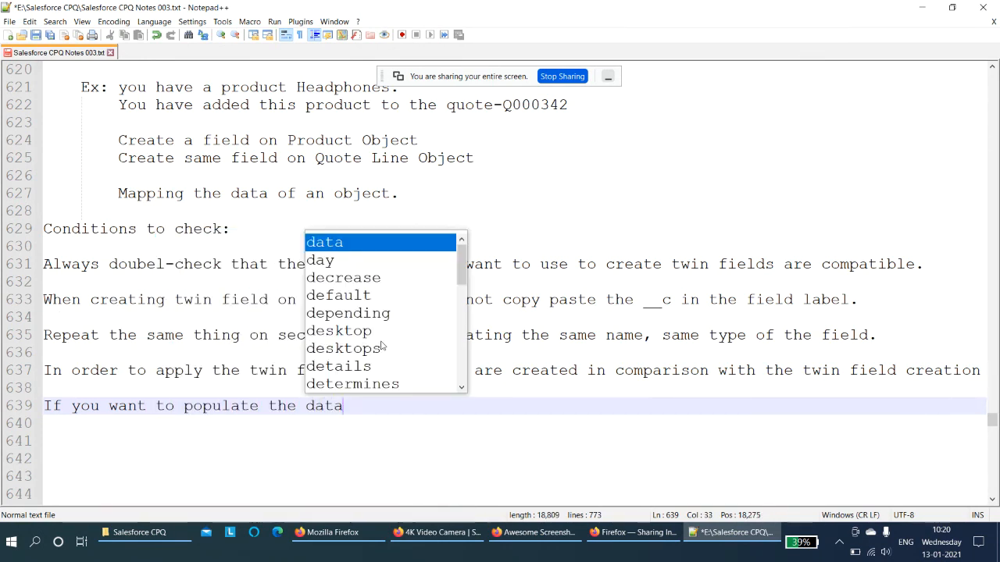
{"action": "type", "text": " in twin f"}
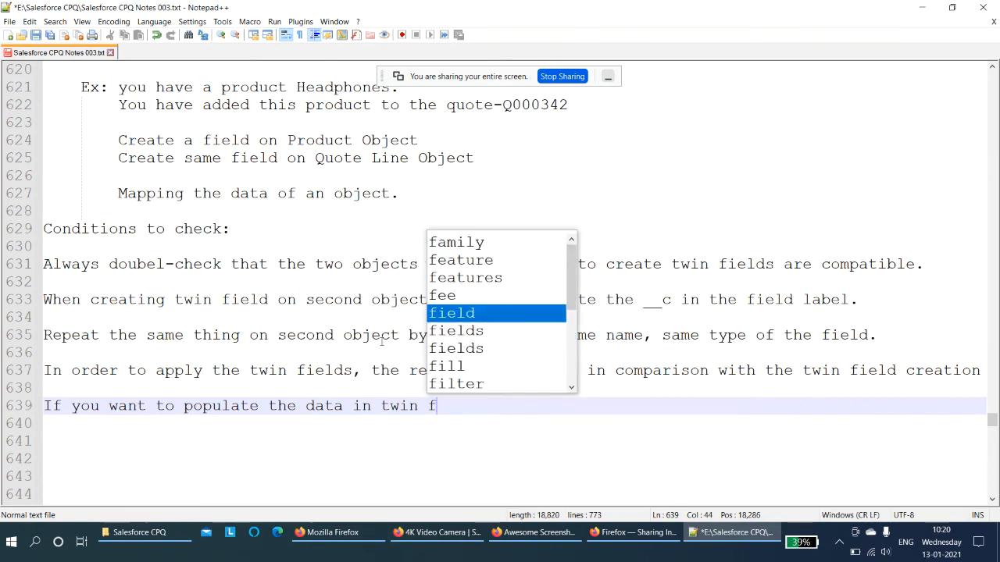
{"action": "type", "text": "ields on both "}
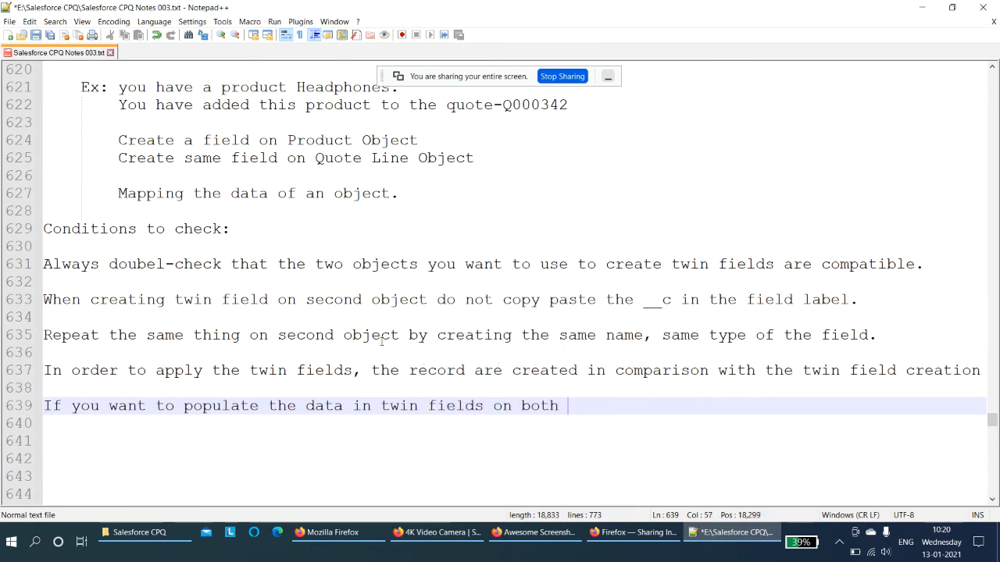
{"action": "type", "text": "objects"}
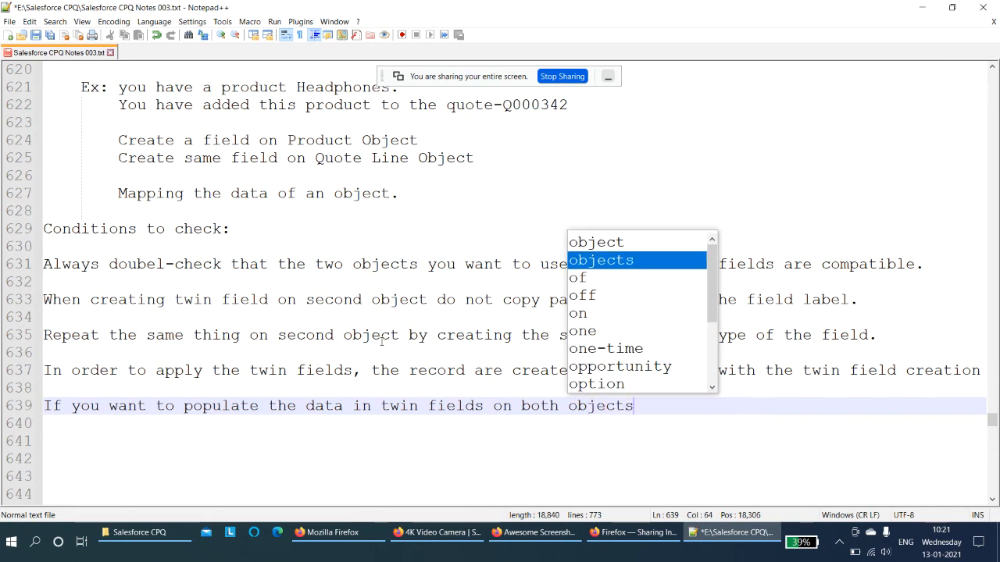
{"action": "type", "text": ","}
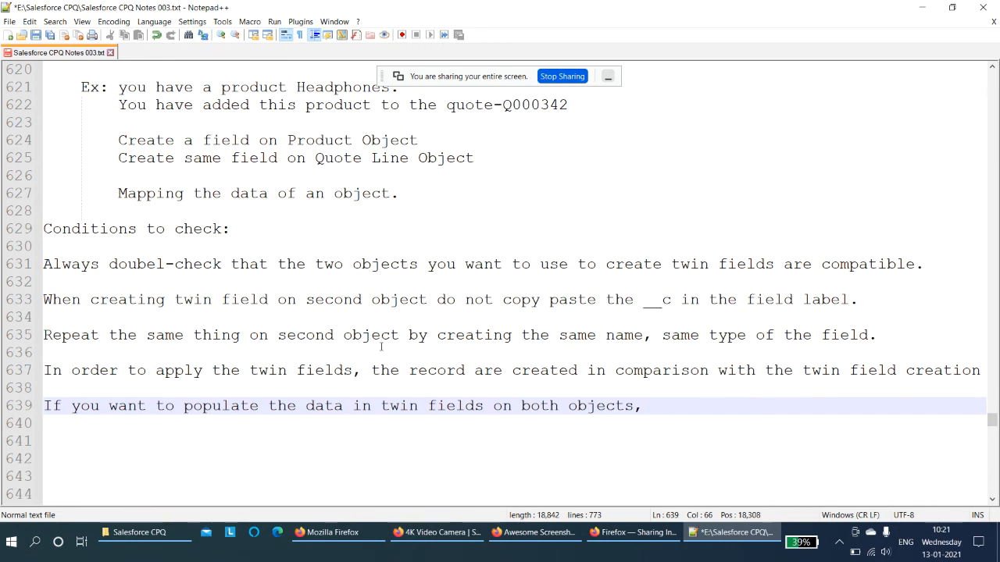
{"action": "type", "text": " the record shoul"}
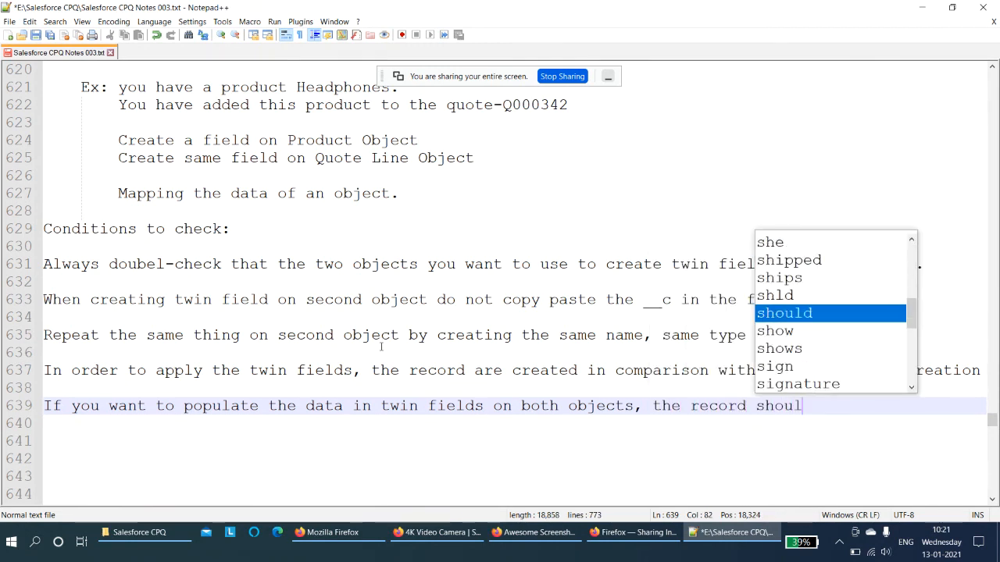
{"action": "type", "text": "d be initially"}
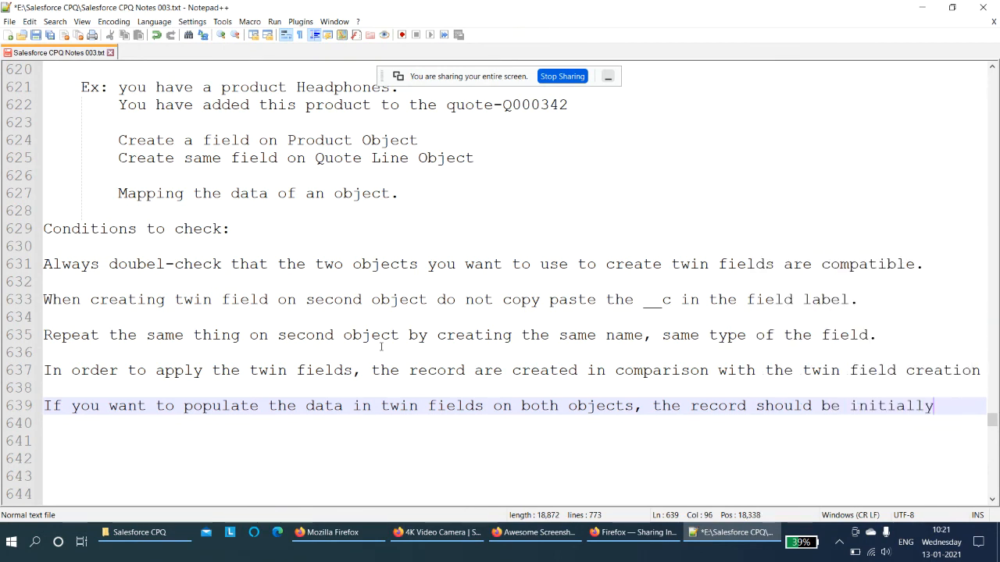
{"action": "type", "text": " created"}
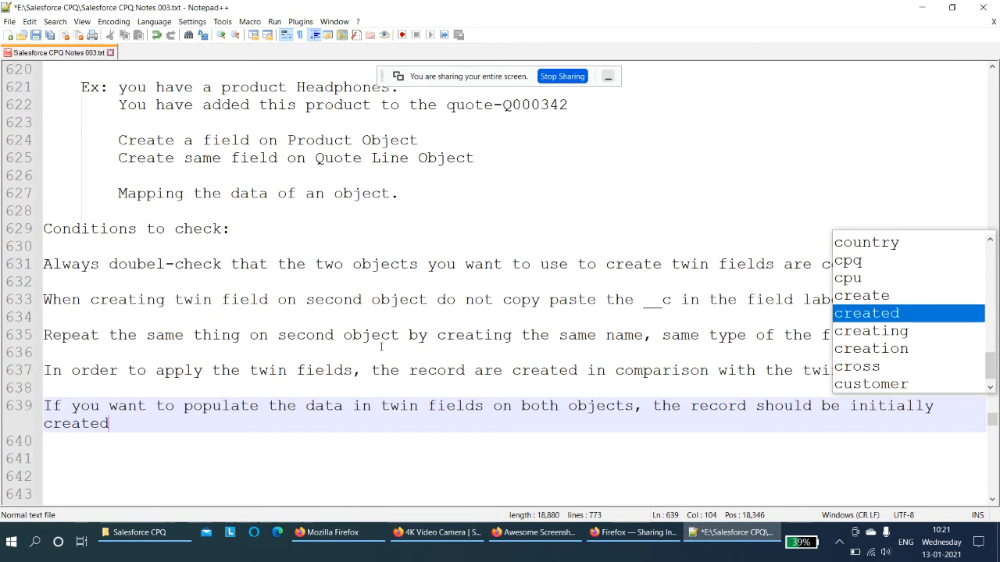
{"action": "type", "text": "."}
{"action": "key", "text": "Return"}
{"action": "key", "text": "Return"}
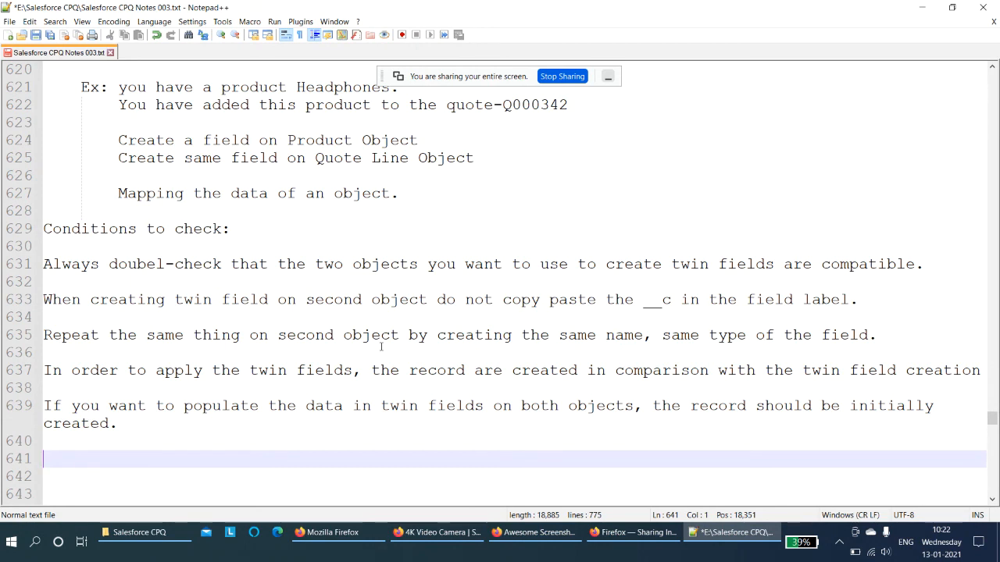
- Switch to the Awesome Screenshot window in Firefox
{"action": "left_click", "coordinate": [555, 541]}
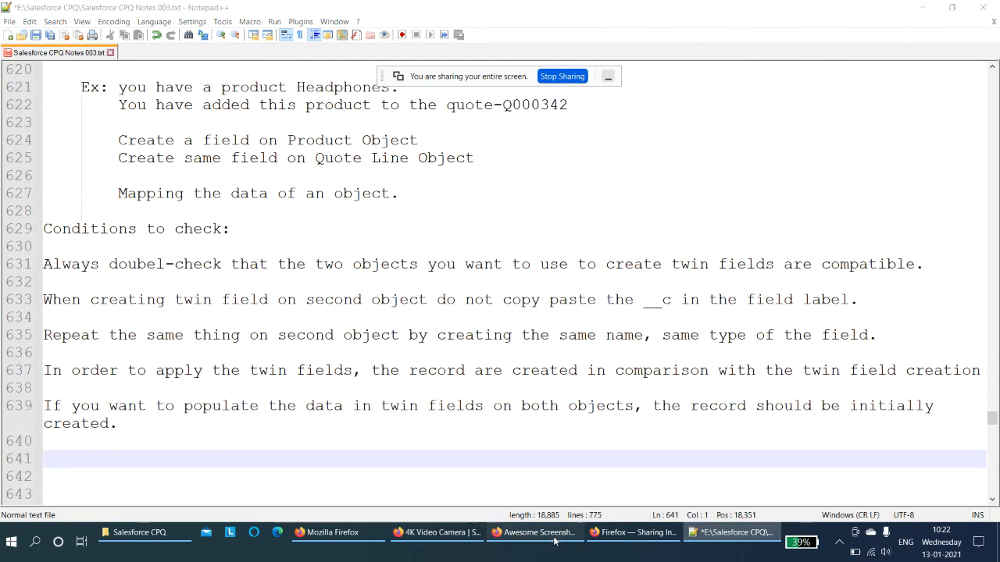